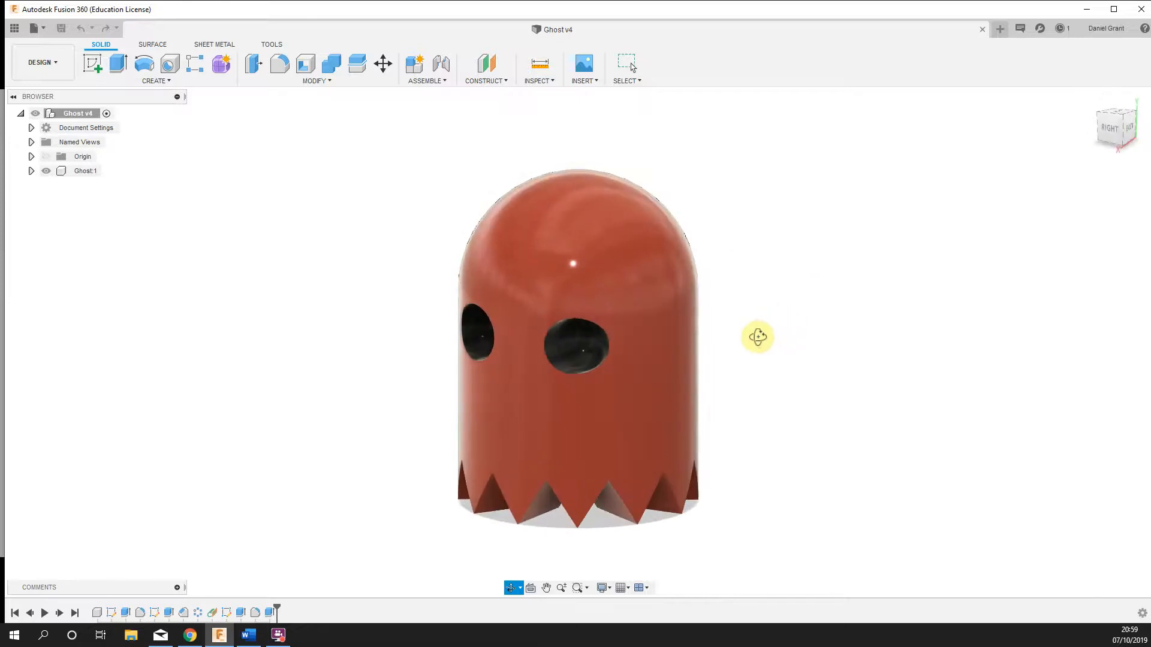
# Step: Close the finished ghost model and save the new empty design as Ghost in the School work location
pyautogui.click(984, 28)
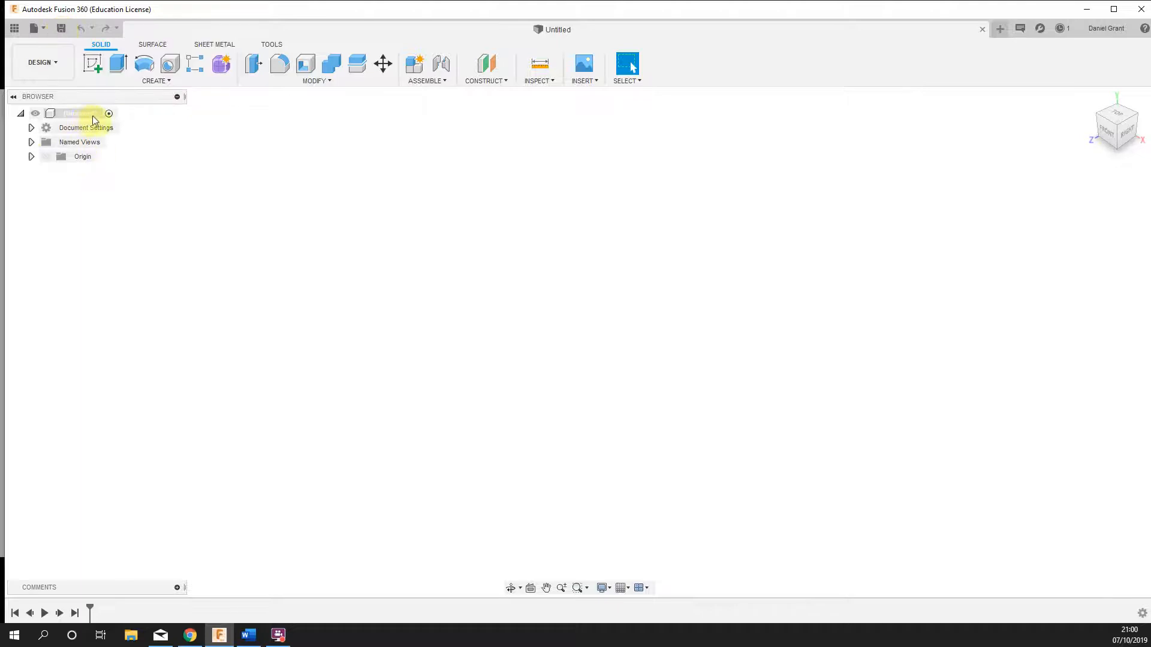
pyautogui.click(72, 34)
pyautogui.write('G')
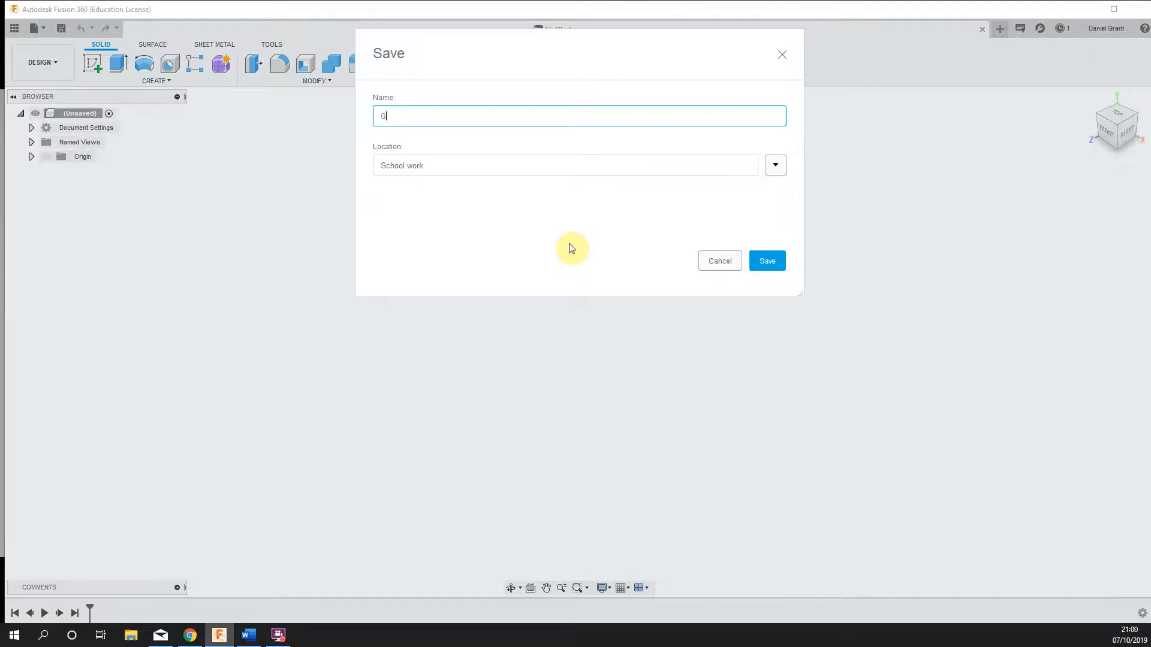
pyautogui.write('host')
pyautogui.press('Return')
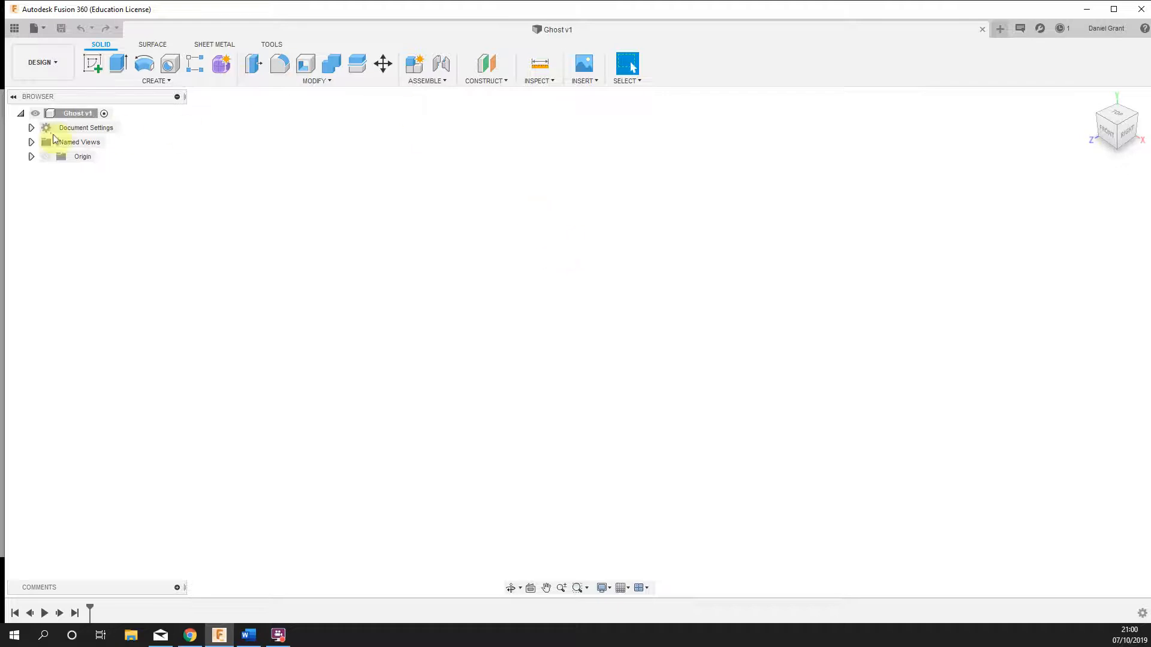
# Step: Create a new component under the root of the design and name it Ghost
pyautogui.rightClick(77, 114)
pyautogui.click(103, 124)
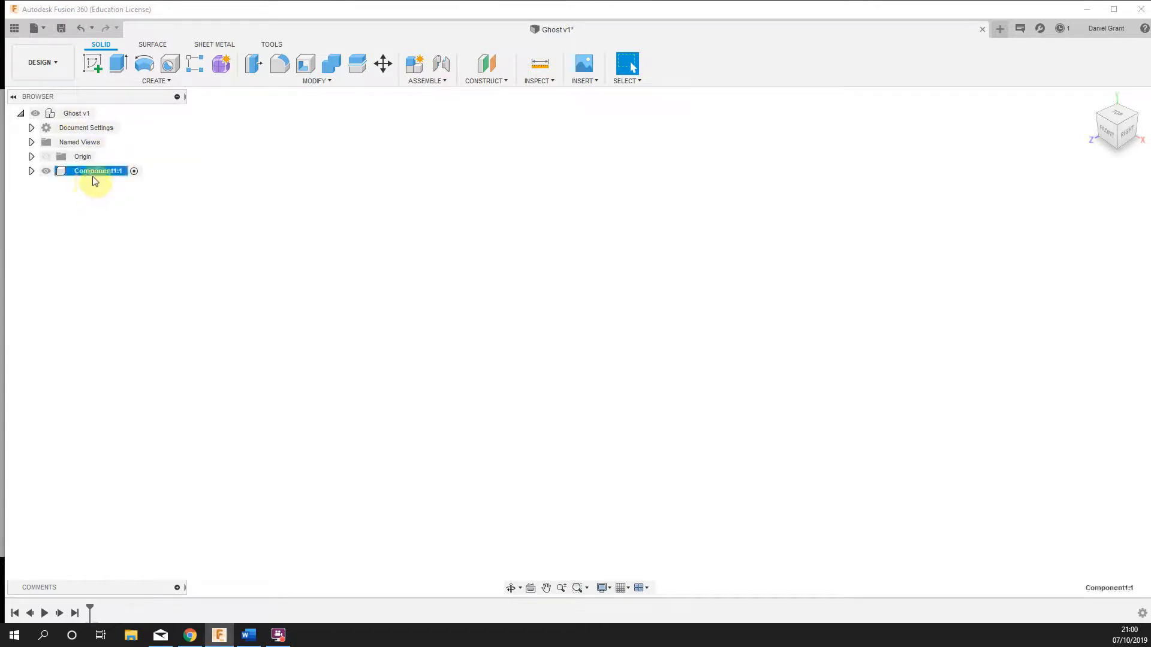
pyautogui.doubleClick(93, 172)
pyautogui.write('Ghost')
pyautogui.press('Return')
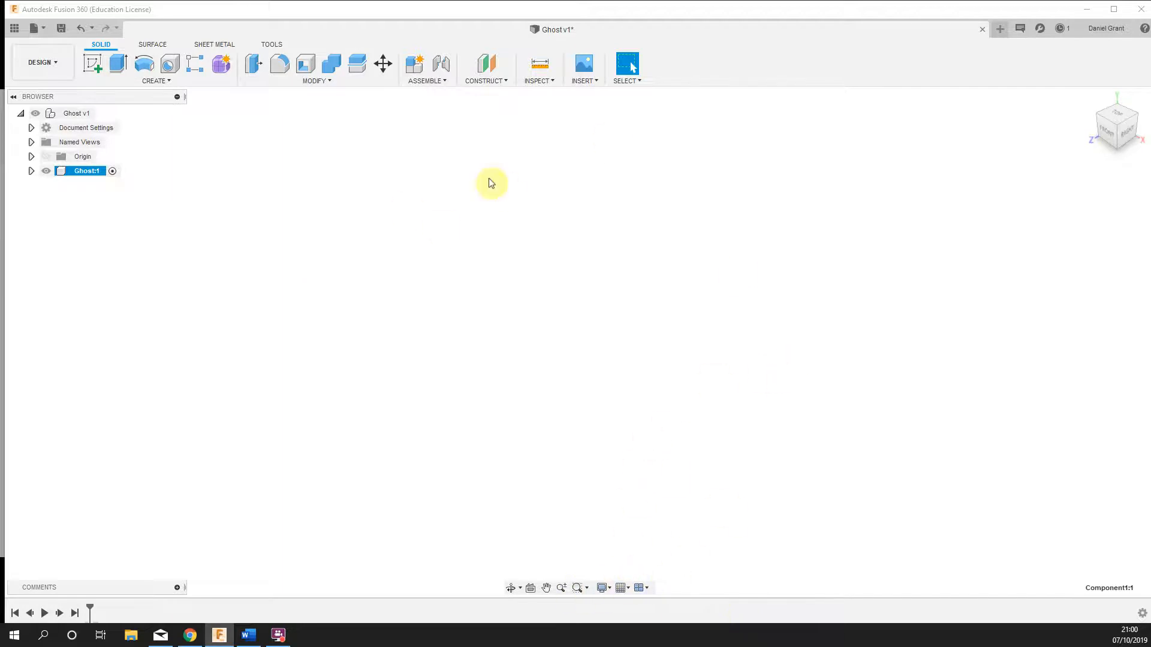
# Step: Show the layout grid and start a sketch on the horizontal ground plane
pyautogui.click(628, 586)
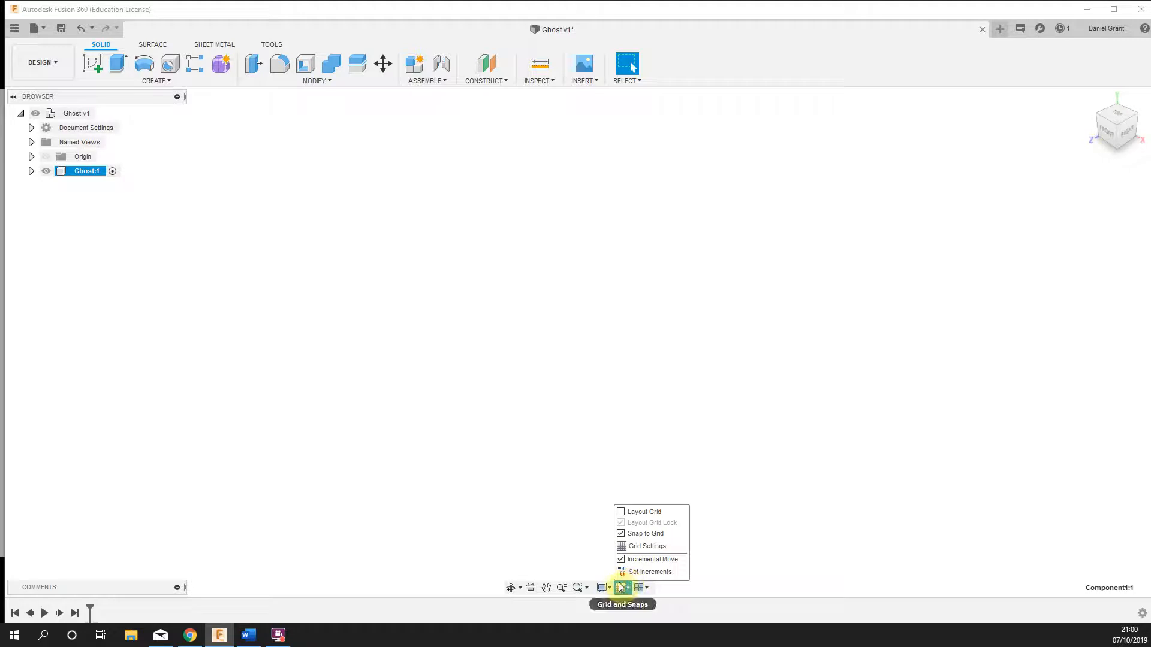
pyautogui.click(623, 514)
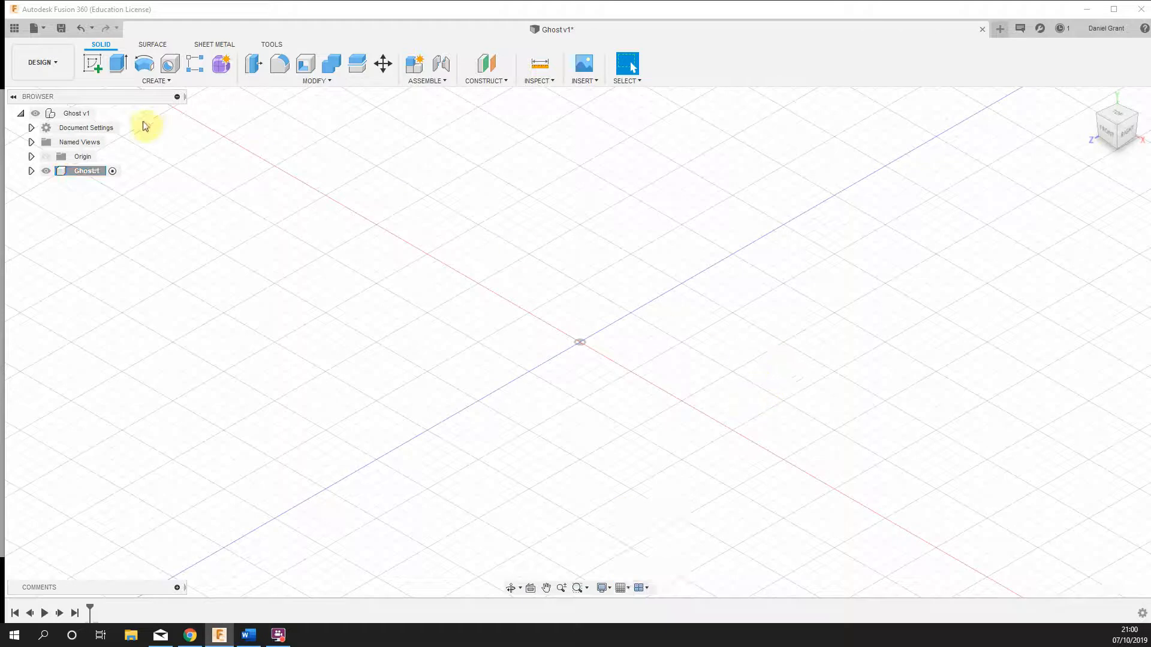
pyautogui.click(93, 65)
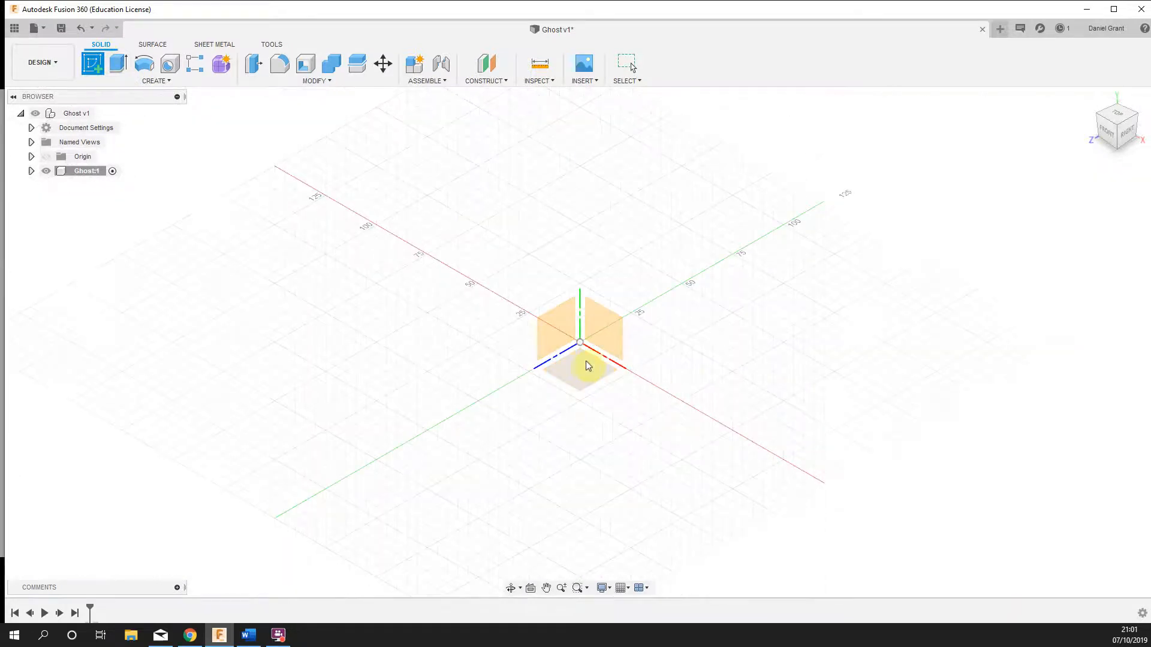
pyautogui.keyDown('shift'); pyautogui.moveTo(654, 428); pyautogui.dragTo(763, 413, button='middle'); pyautogui.keyUp('shift')
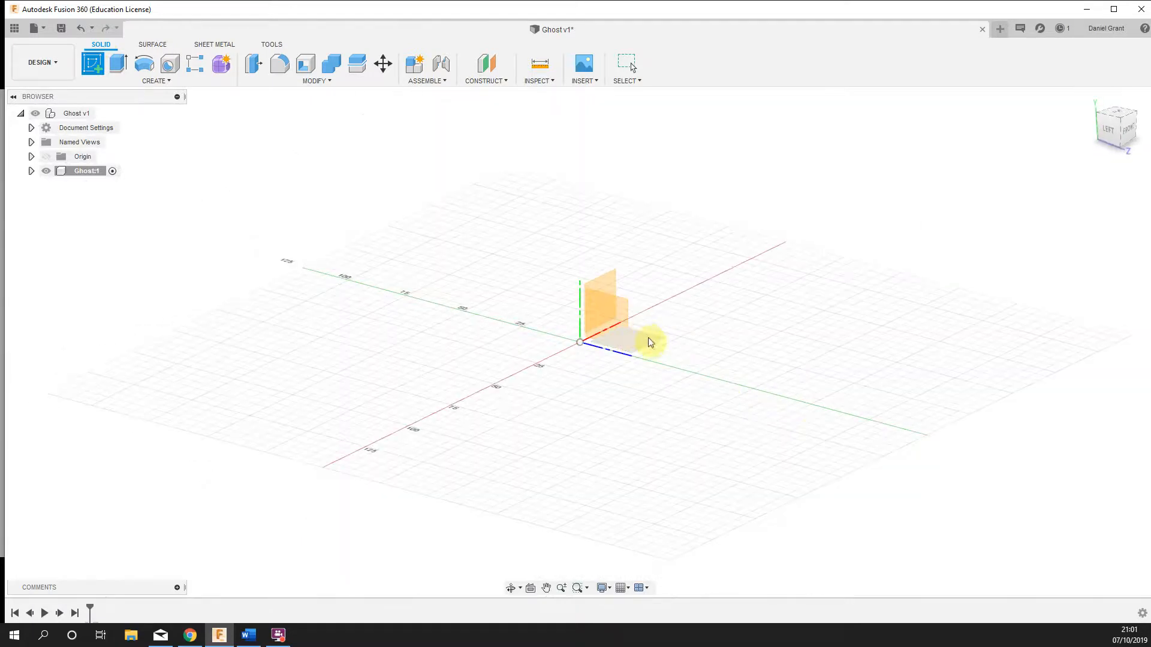
pyautogui.keyDown('shift'); pyautogui.moveTo(645, 344); pyautogui.dragTo(621, 394, button='middle'); pyautogui.keyUp('shift')
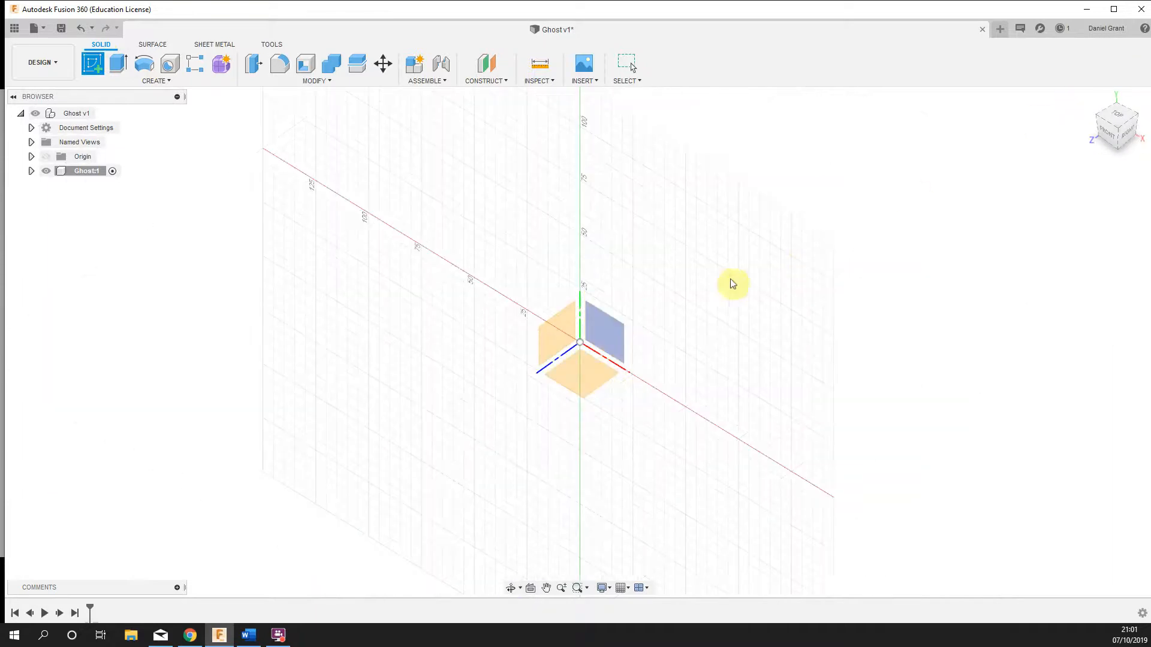
pyautogui.click(578, 387)
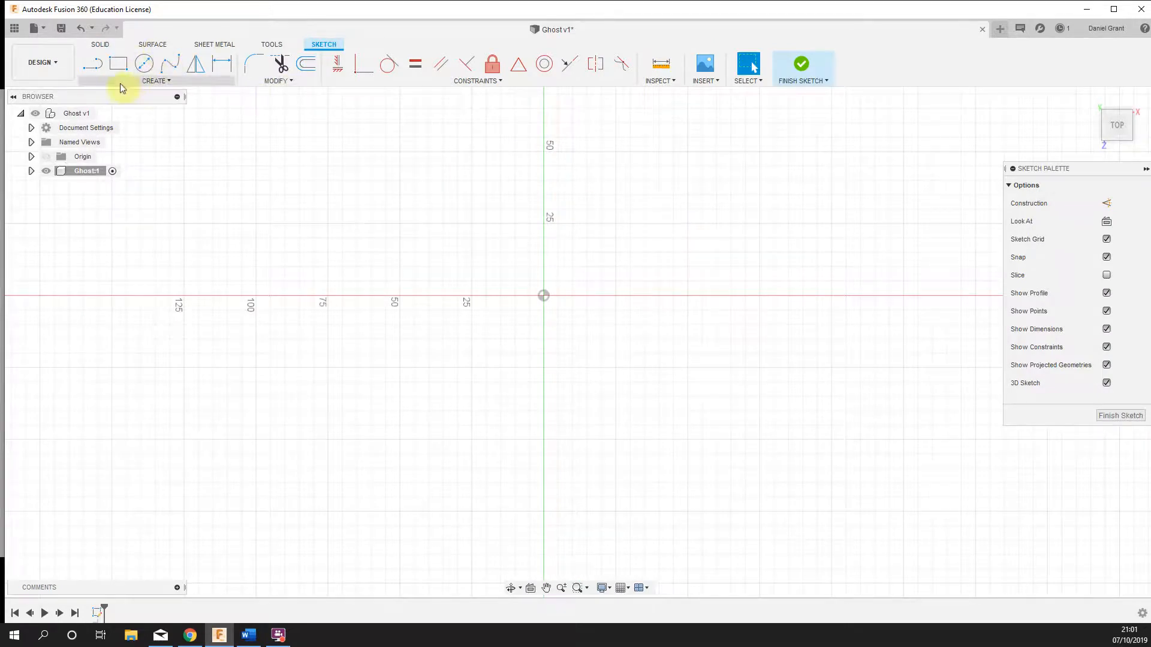
pyautogui.click(157, 82)
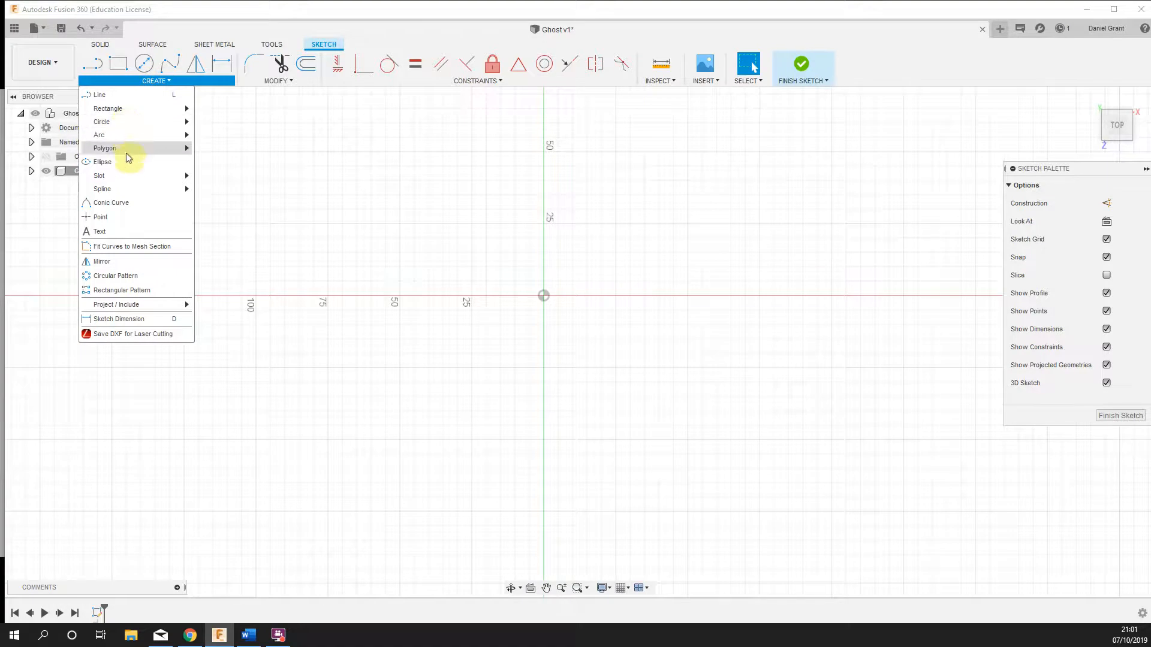
pyautogui.moveTo(126, 129)
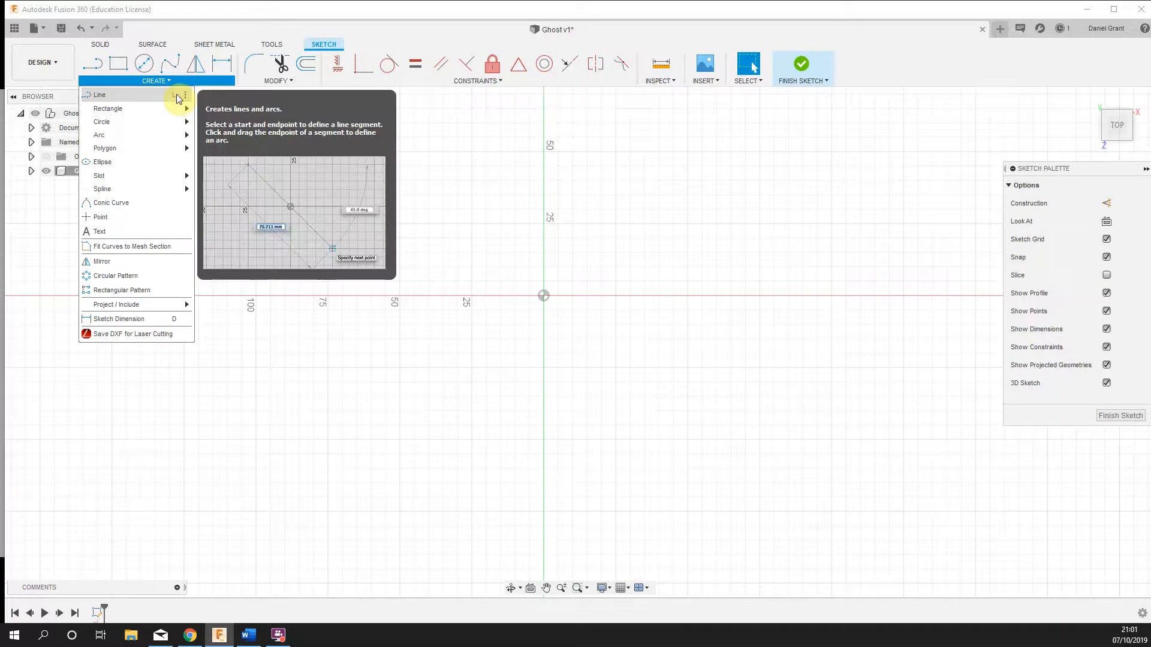
pyautogui.moveTo(161, 109)
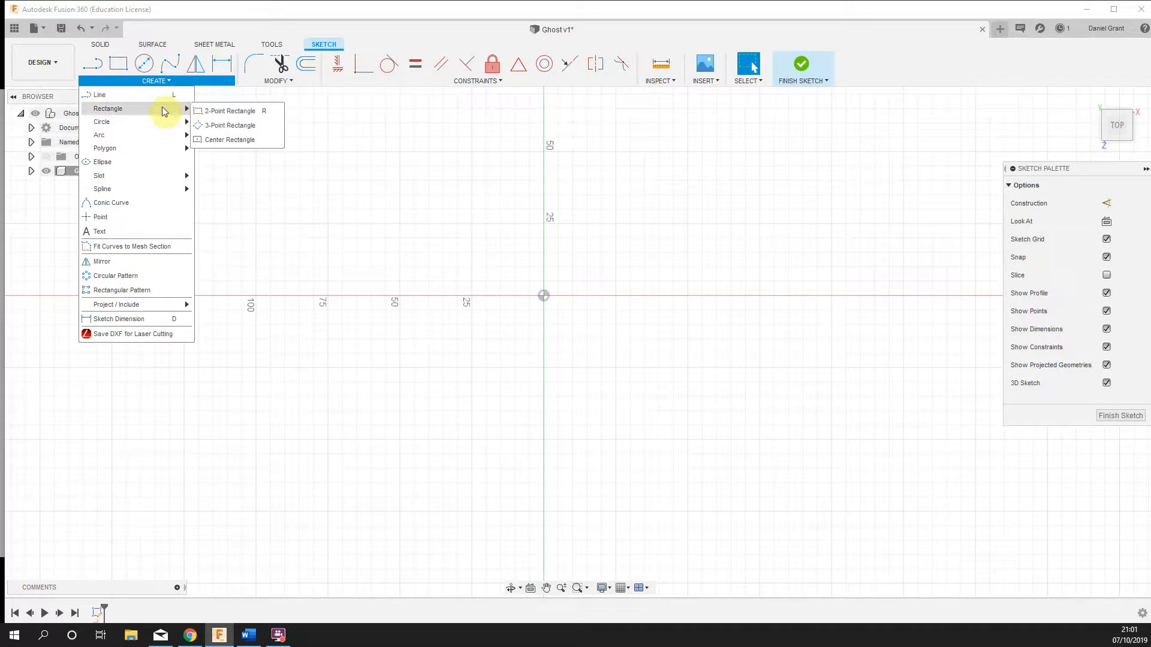
pyautogui.click(245, 113)
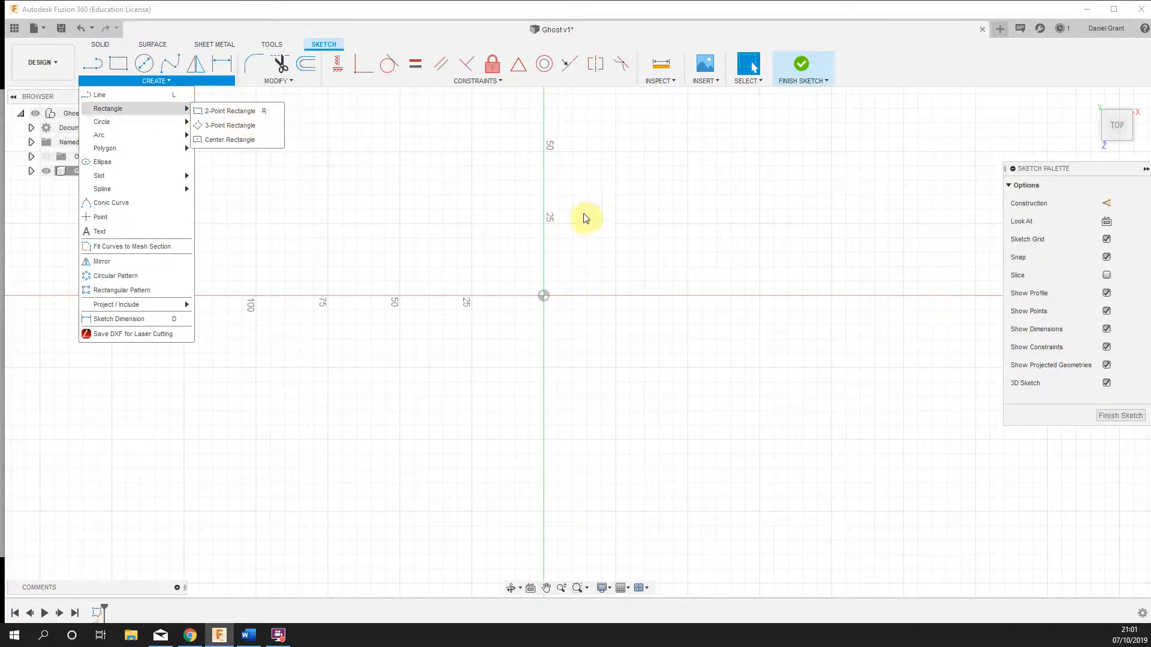
pyautogui.press('c')
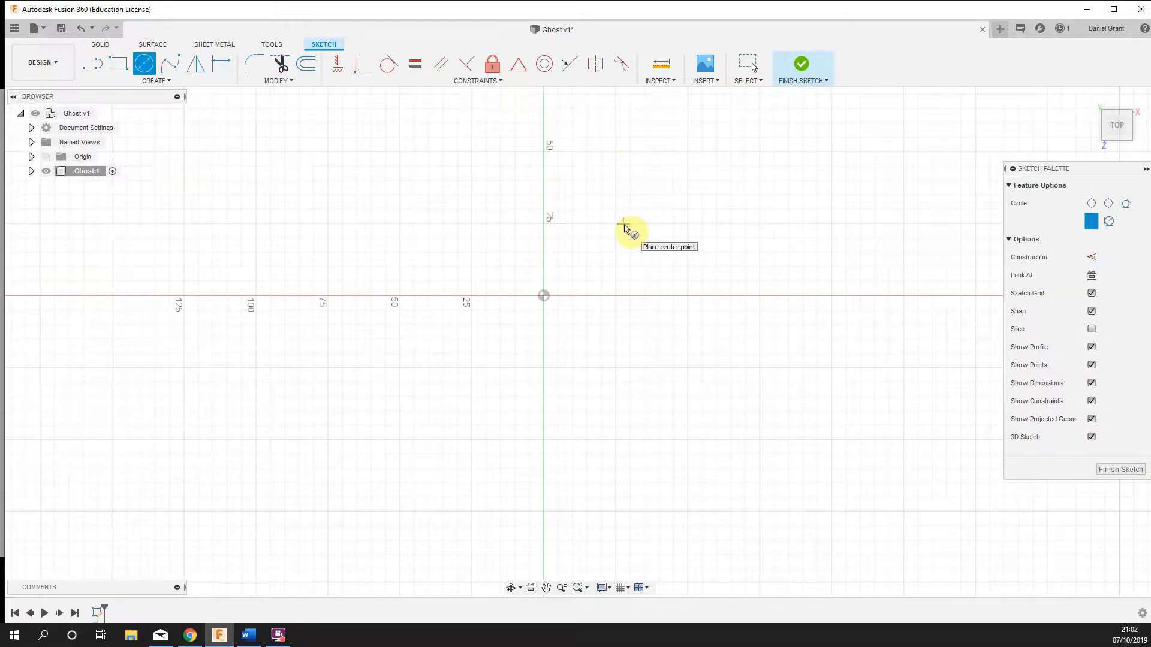
pyautogui.press('Escape')
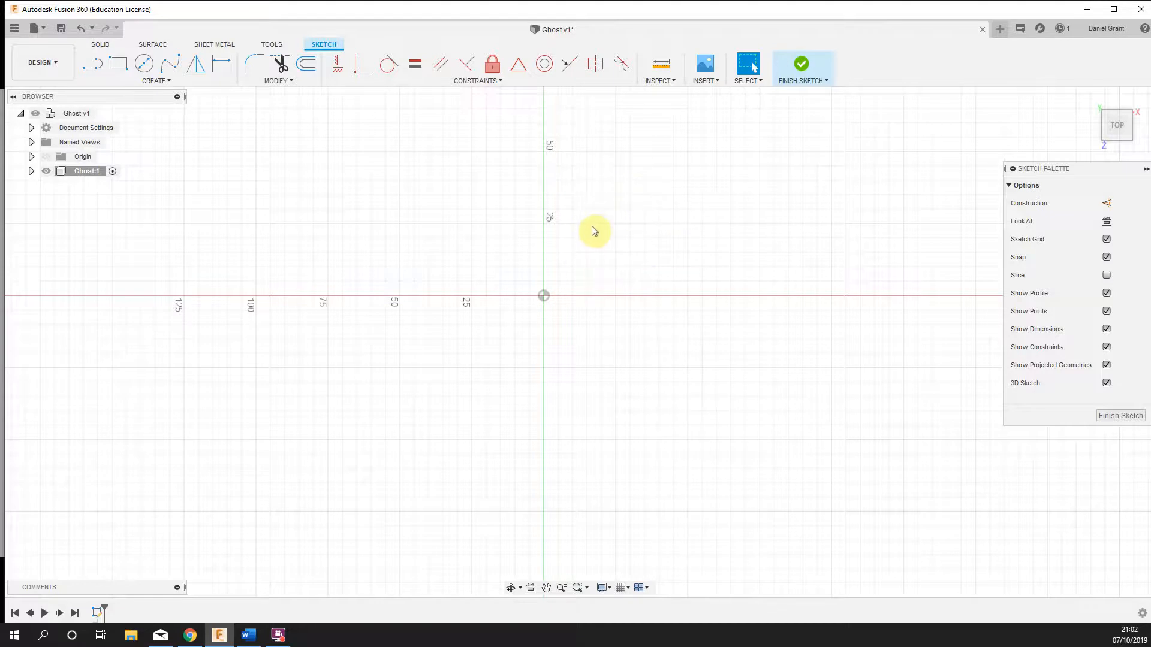
# Step: Sketch a 25 mm diameter circle centred on the origin
pyautogui.press('c')
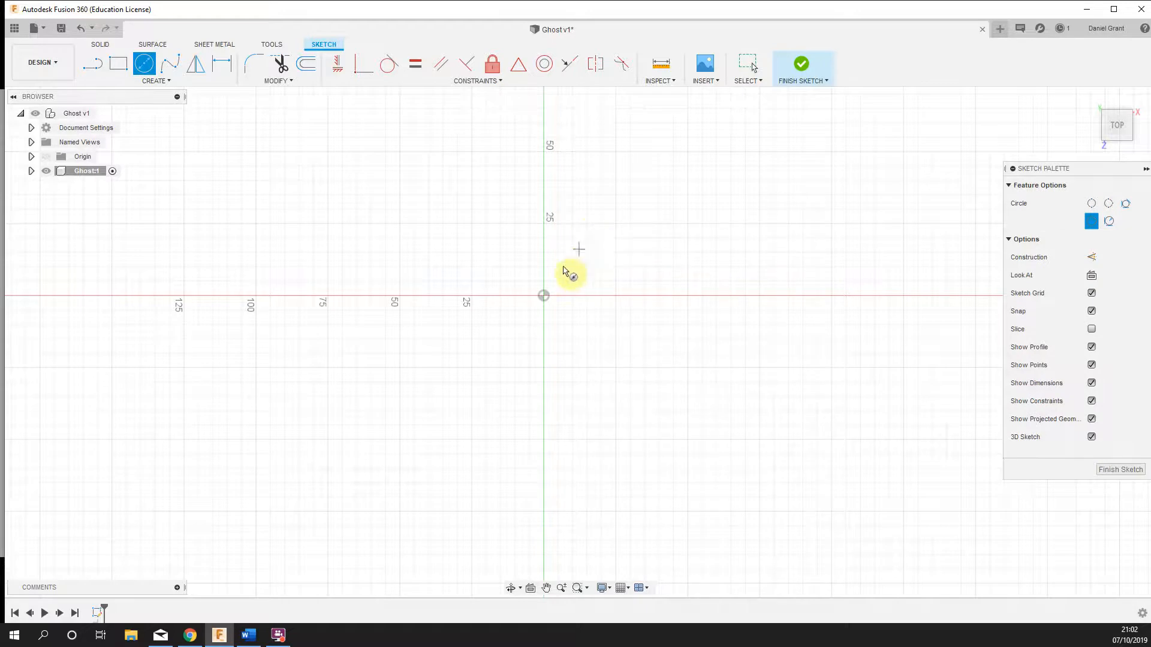
pyautogui.click(543, 295)
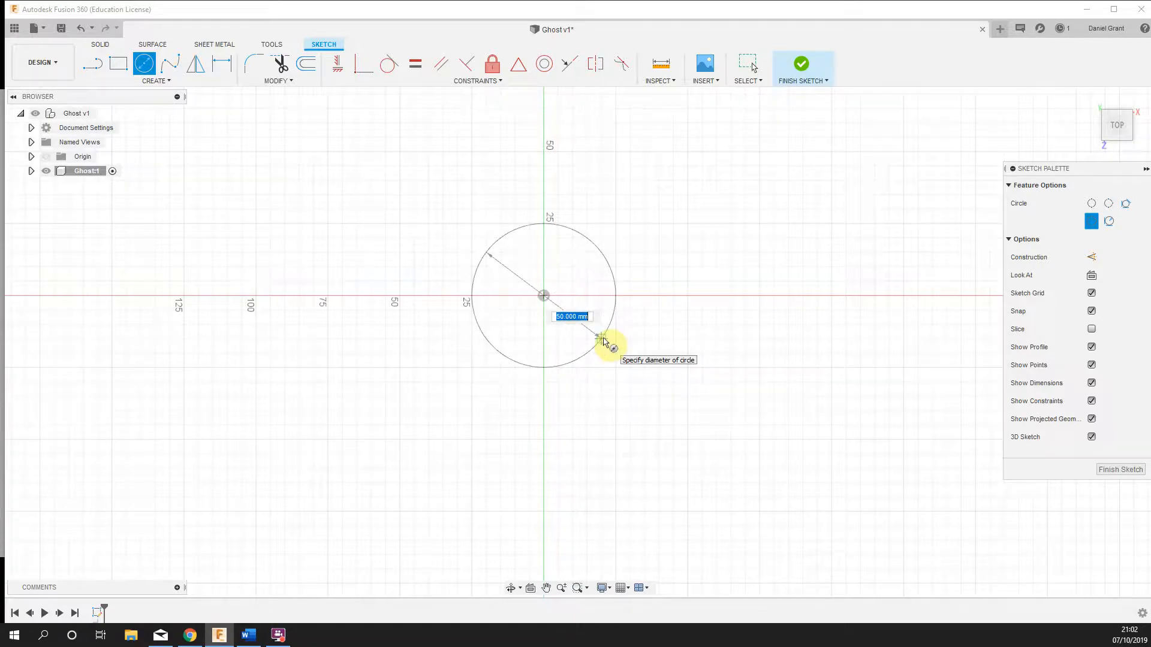
pyautogui.write('25')
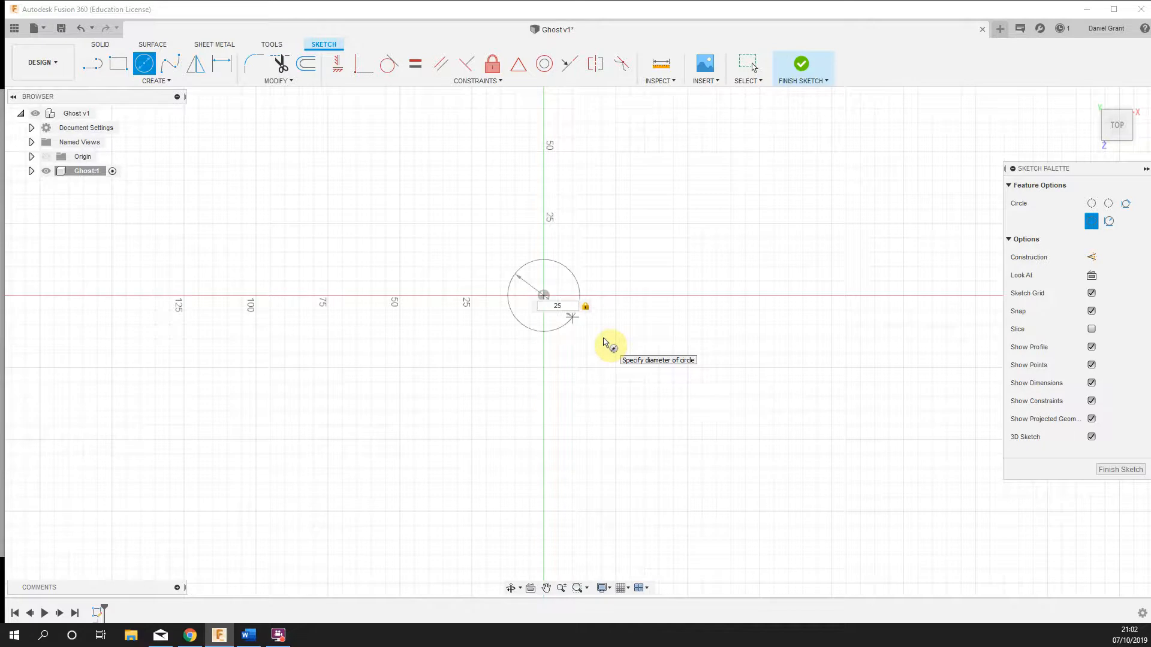
pyautogui.press('Return')
pyautogui.press('Escape')
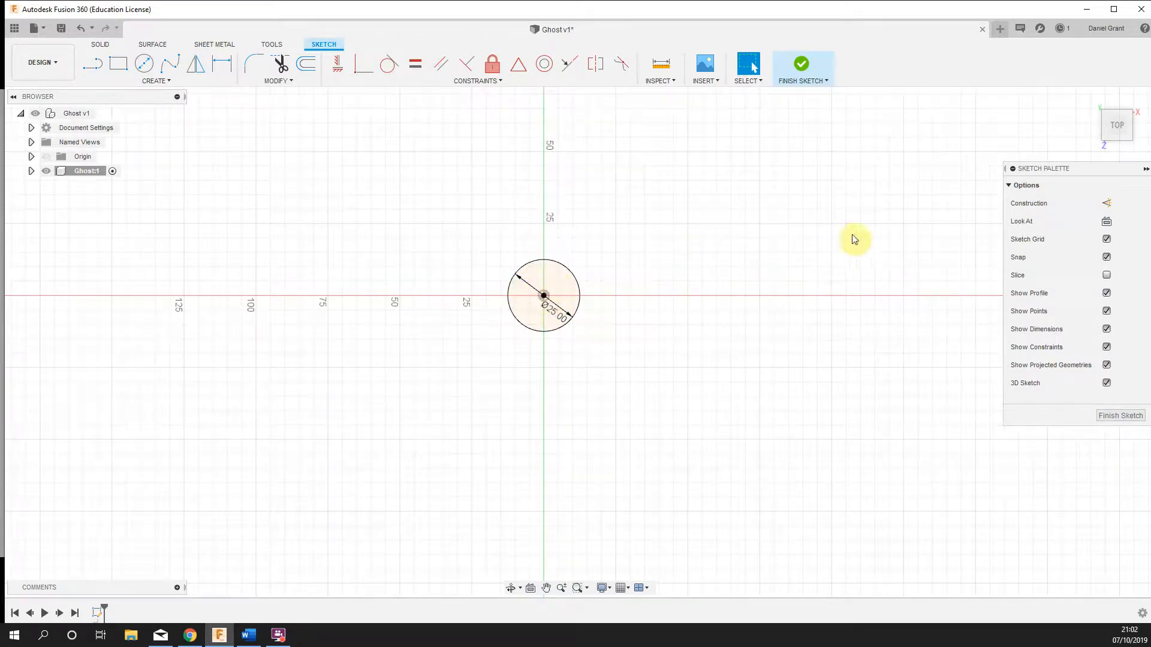
# Step: Sketch an 8 mm diameter circle concentric with the 25 mm circle
pyautogui.scroll(1, 897, 225)
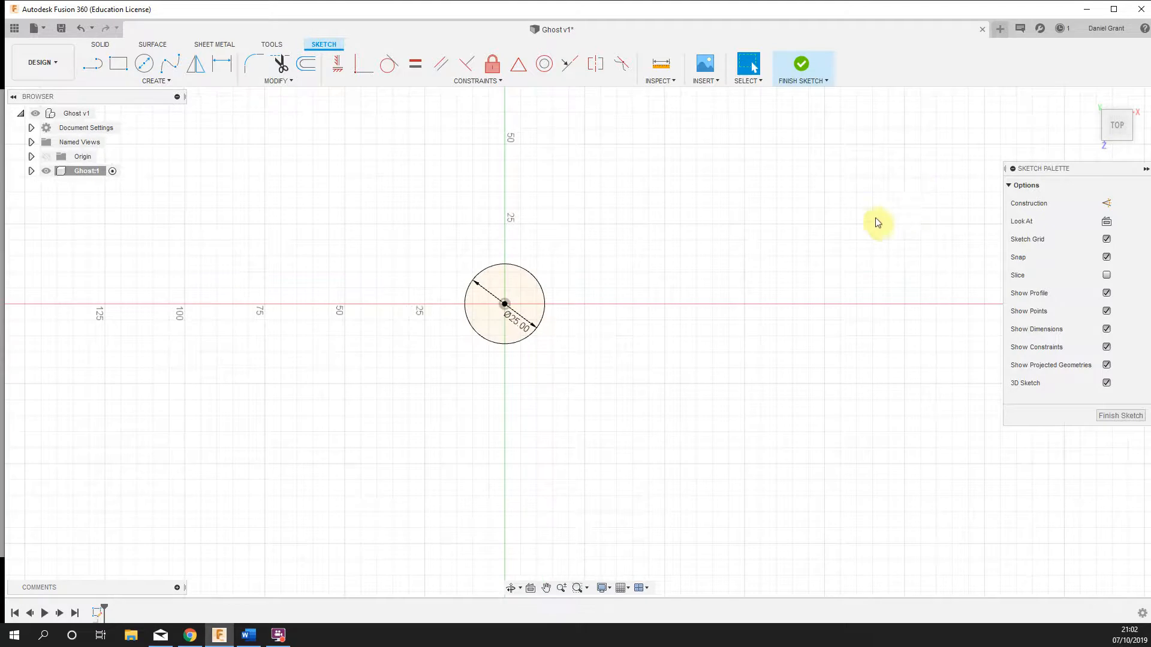
pyautogui.scroll(5, 886, 280)
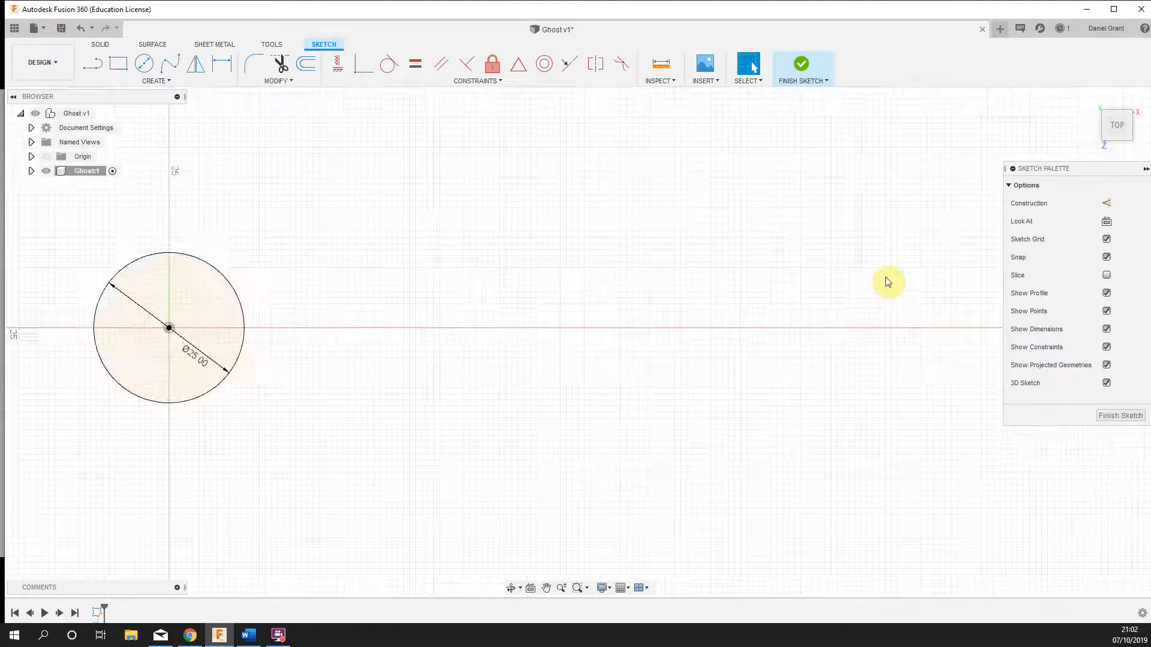
pyautogui.scroll(-5, 885, 280)
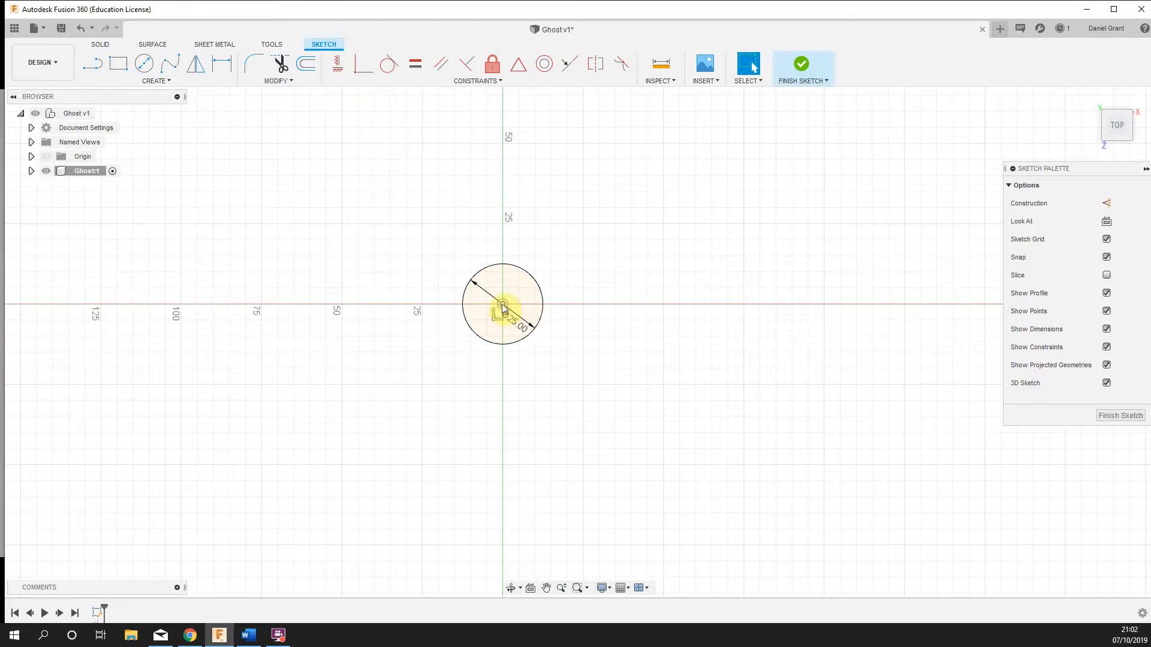
pyautogui.scroll(5, 502, 308)
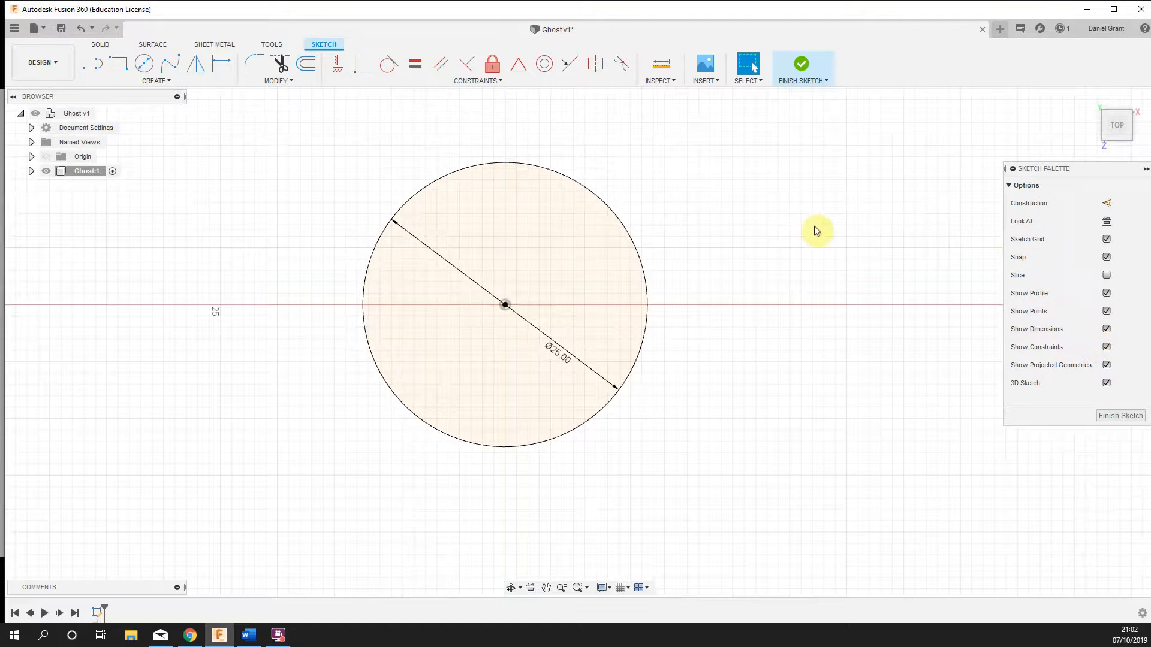
pyautogui.press('c')
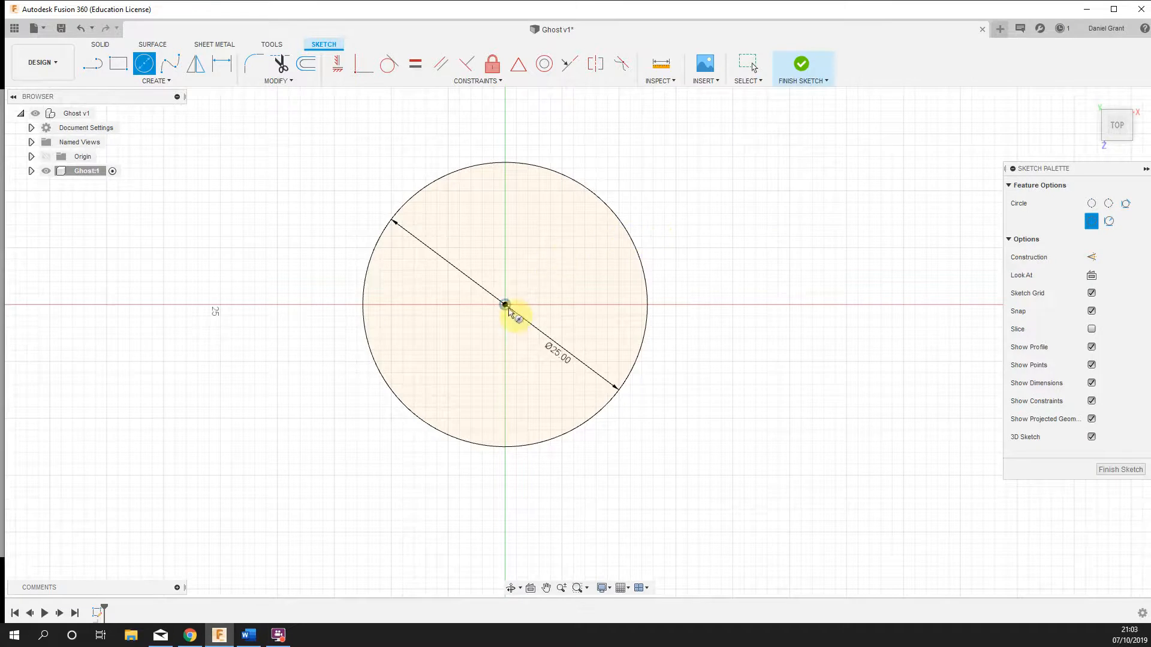
pyautogui.click(506, 304)
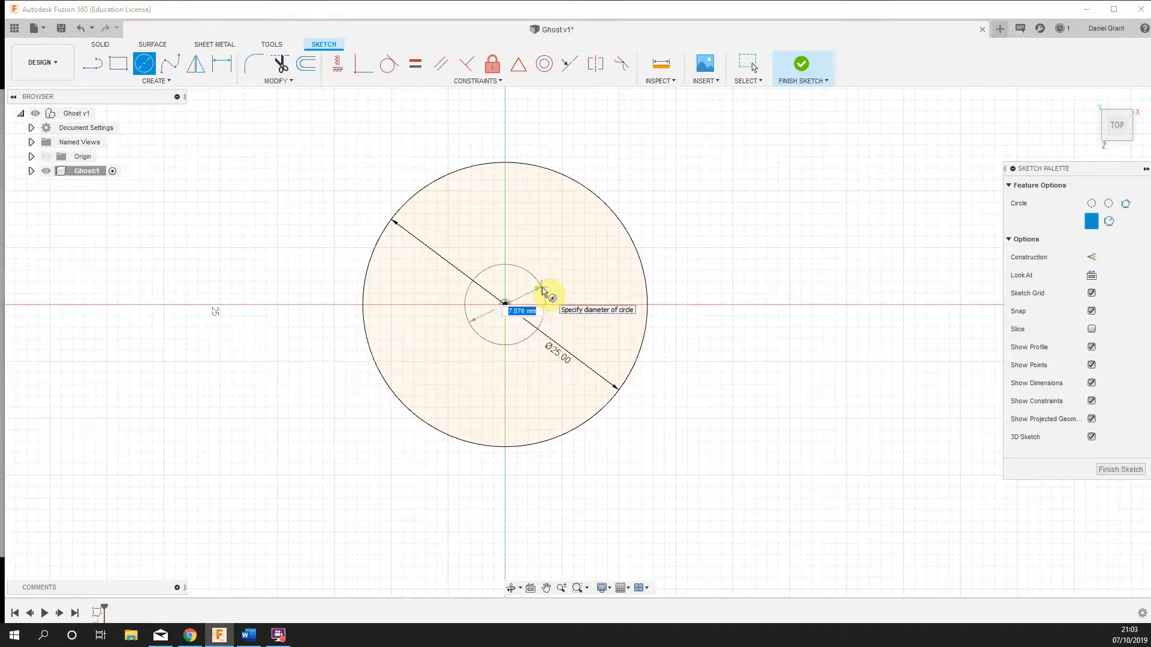
pyautogui.write('8')
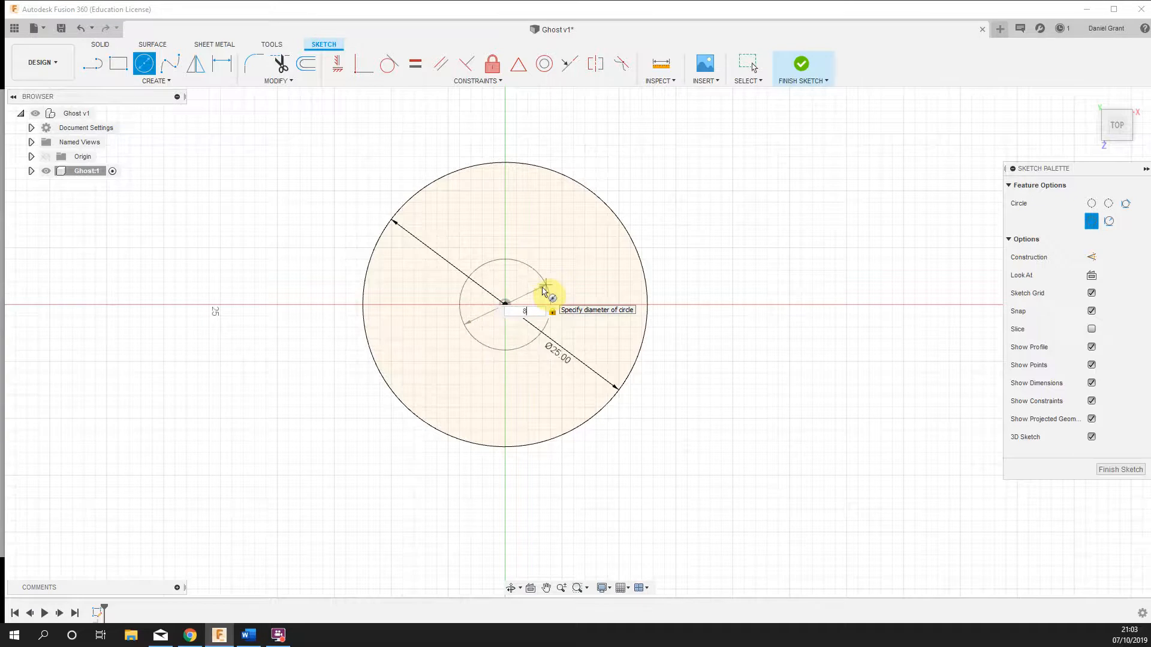
pyautogui.press('Return')
pyautogui.press('Escape')
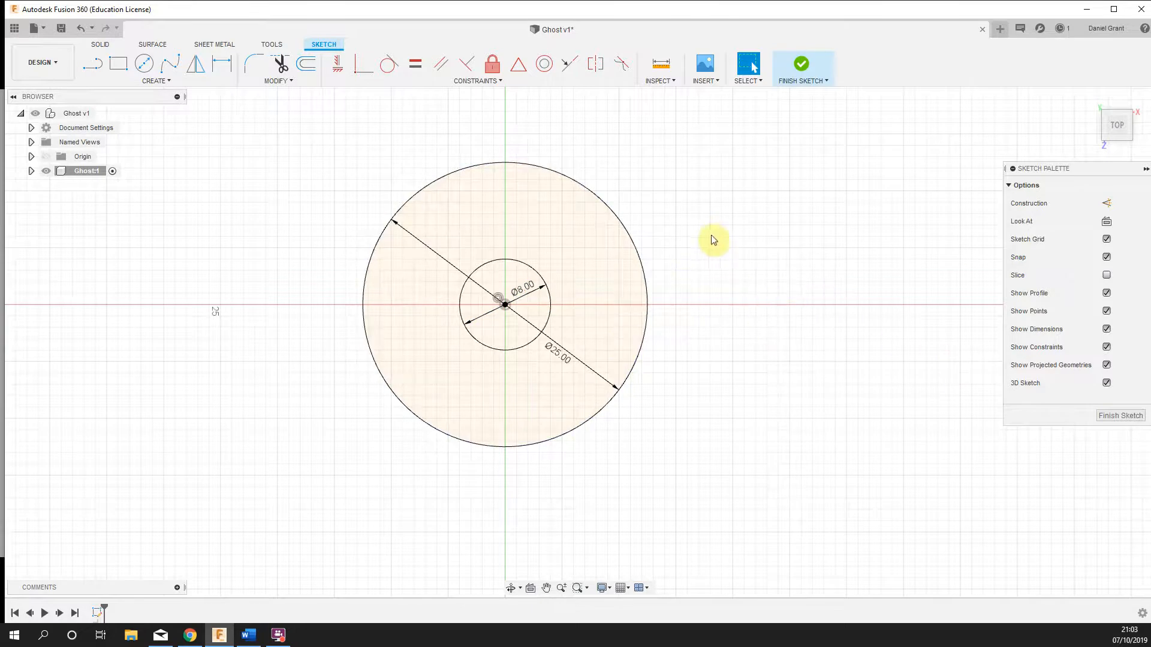
# Step: Extrude both the outer ring and the inner circle profiles upward 35 mm as a new body
pyautogui.scroll(-3, 747, 245)
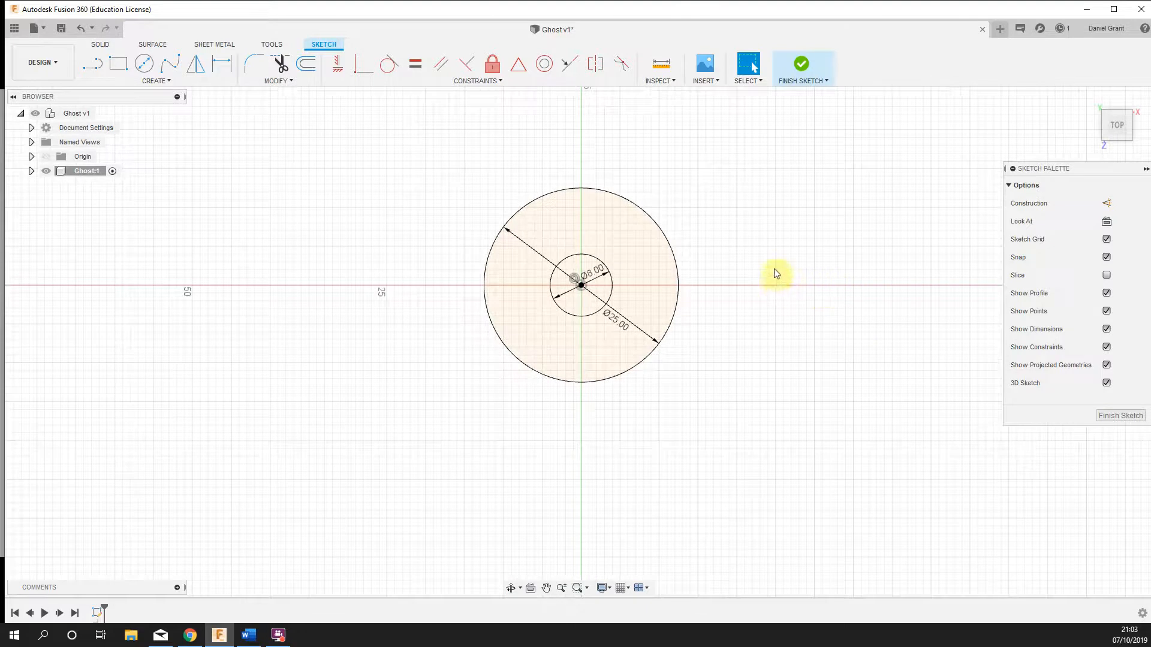
pyautogui.rightClick(760, 184)
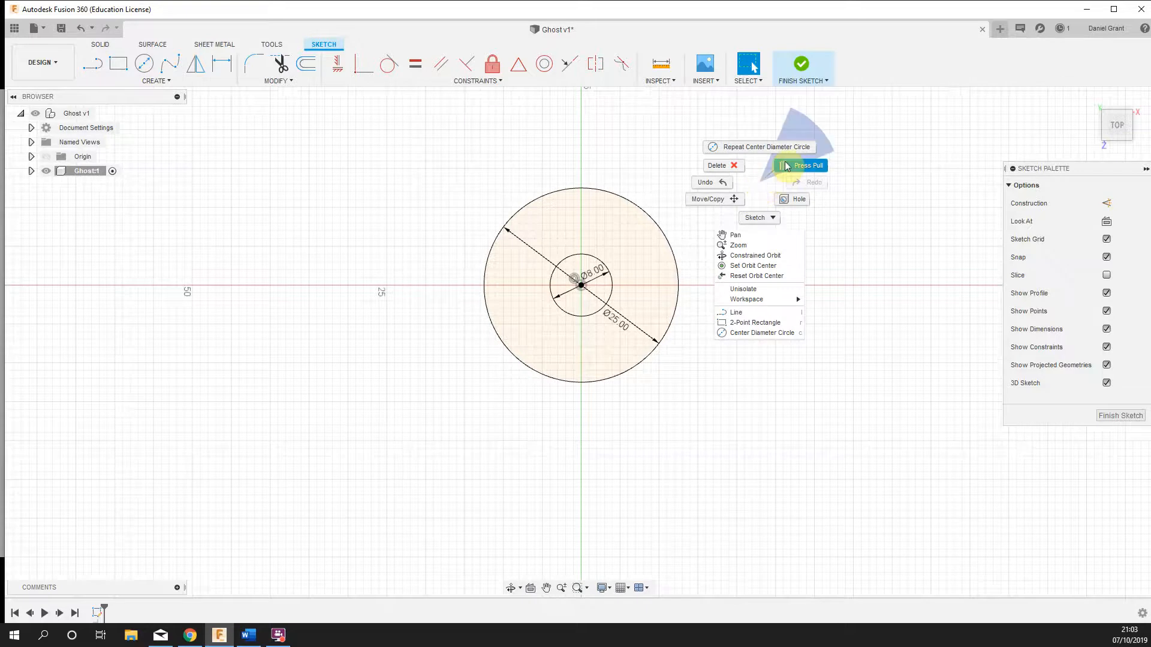
pyautogui.click(784, 167)
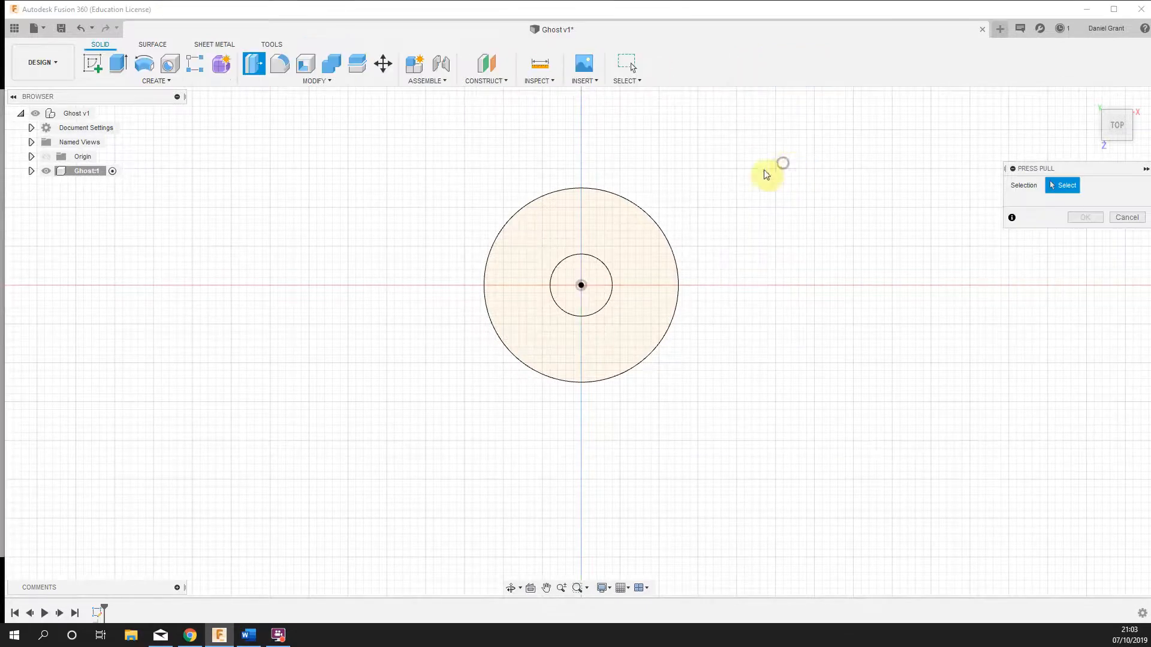
pyautogui.click(621, 227)
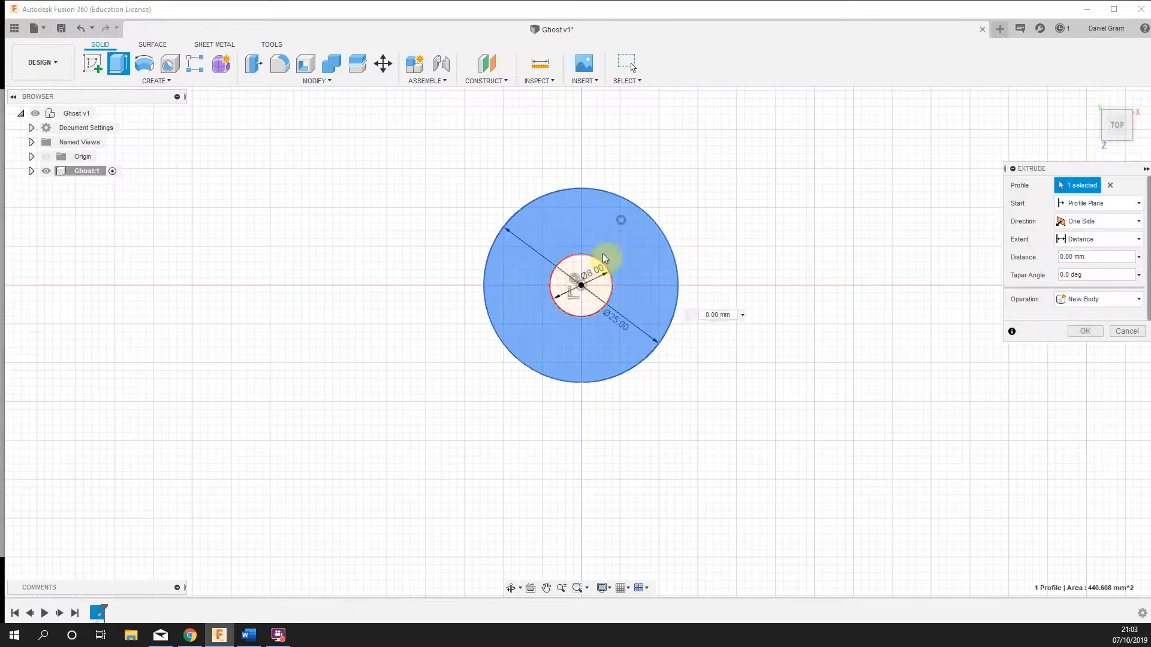
pyautogui.click(585, 275)
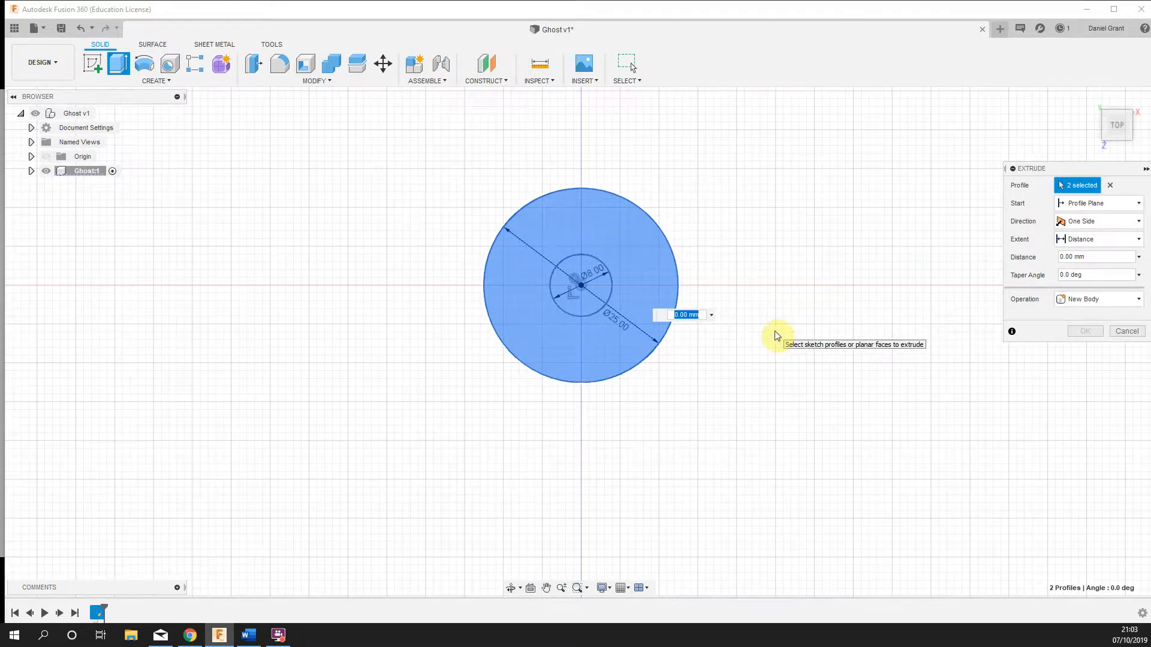
pyautogui.keyDown('shift'); pyautogui.moveTo(776, 331); pyautogui.dragTo(776, 259, button='middle'); pyautogui.keyUp('shift')
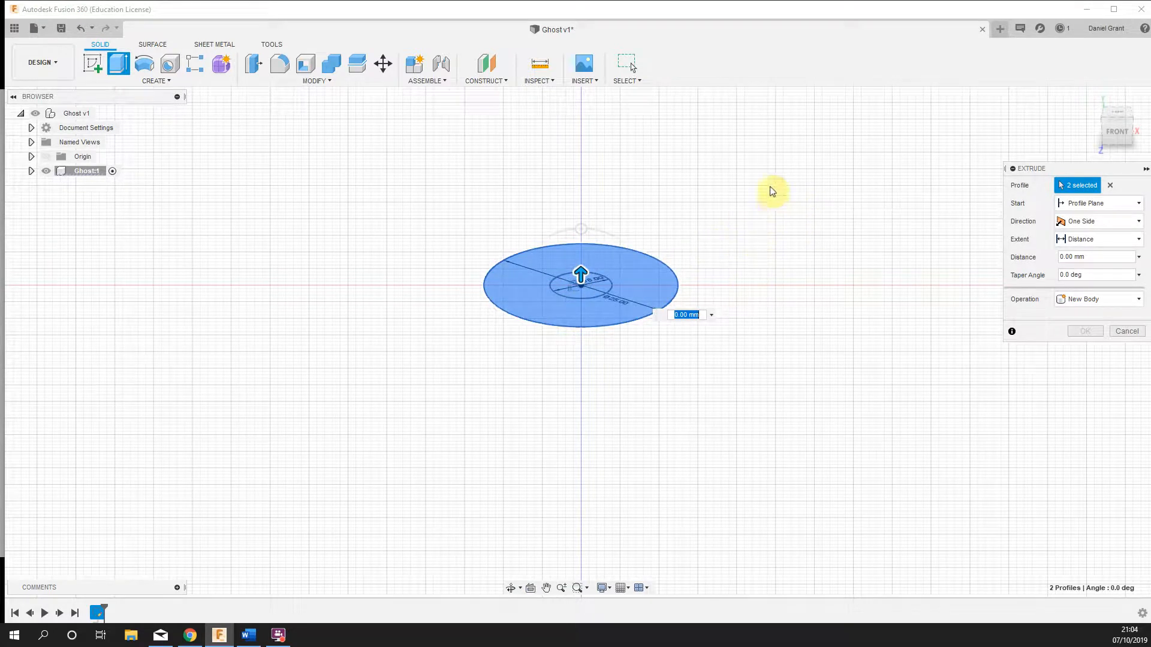
pyautogui.moveTo(765, 184); pyautogui.dragTo(770, 362, button='middle')
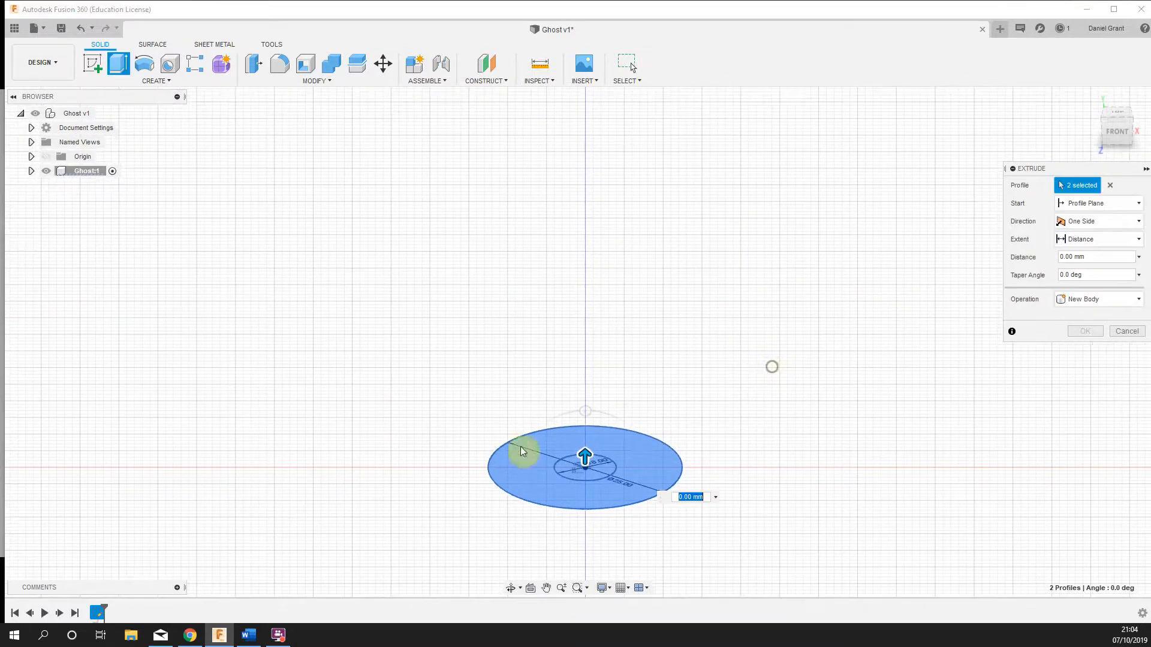
pyautogui.moveTo(584, 456); pyautogui.dragTo(616, 210)
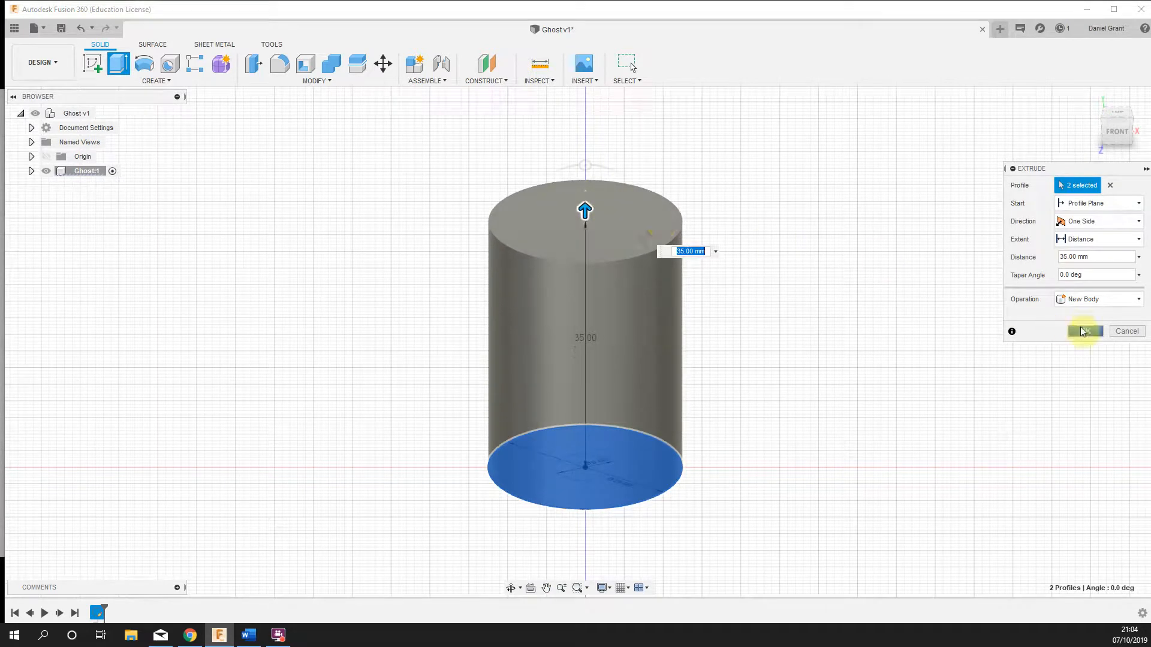
pyautogui.click(1084, 331)
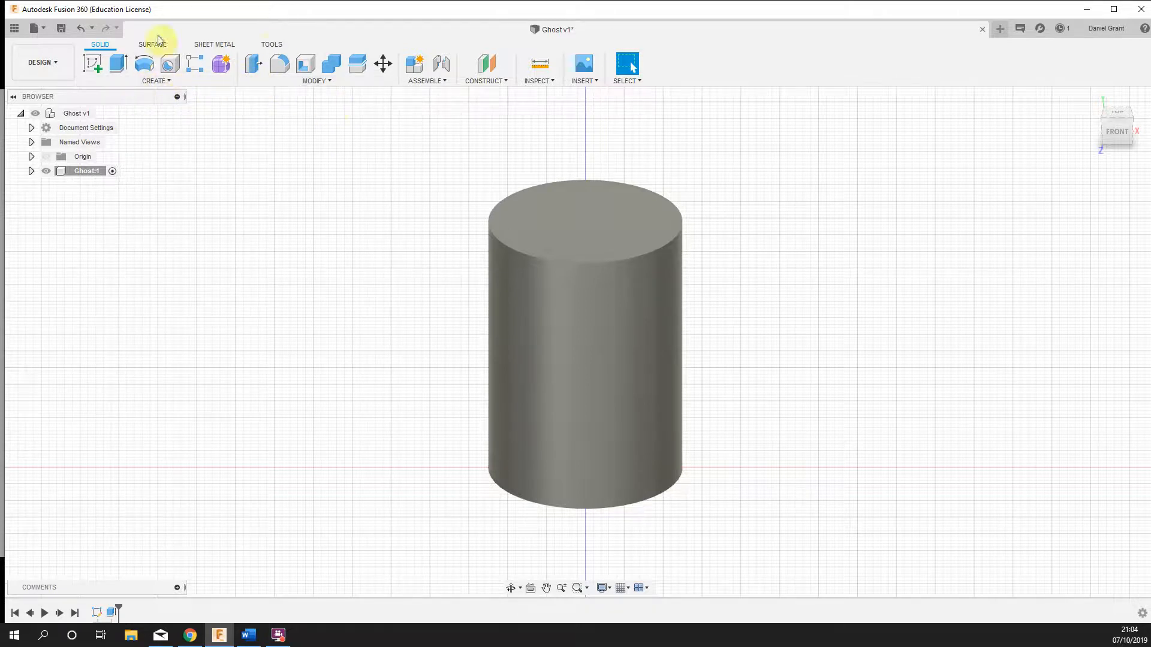
# Step: Start a constant-radius fillet on the cylinder's top edge with a radius of 6.5 mm
pyautogui.click(316, 81)
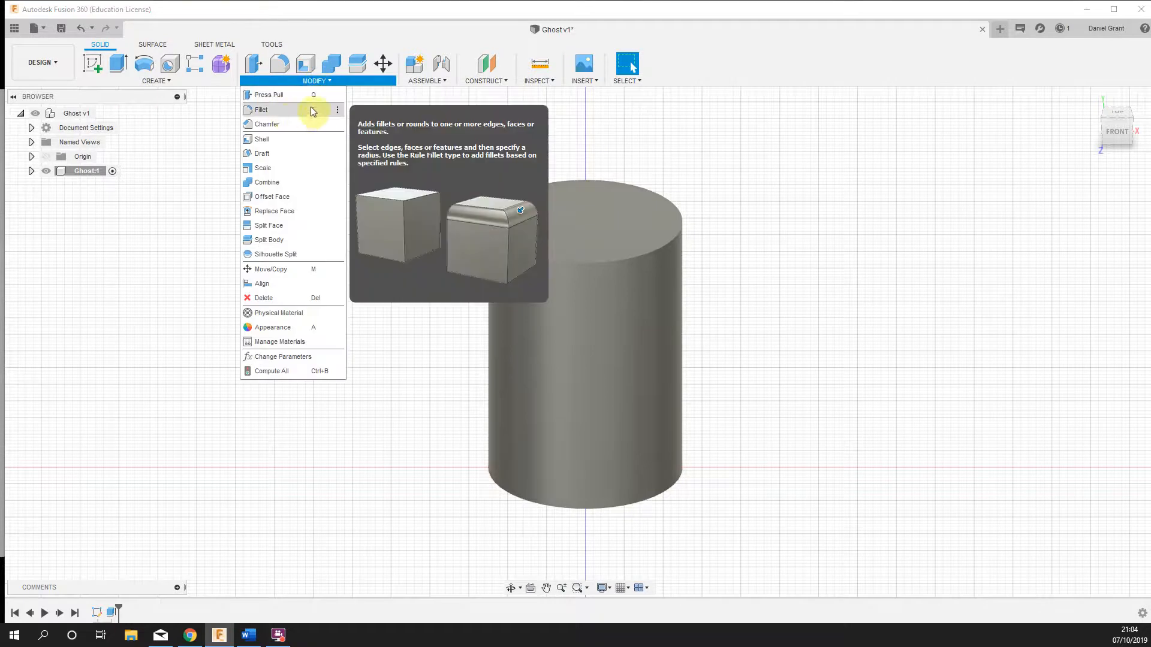
pyautogui.click(279, 63)
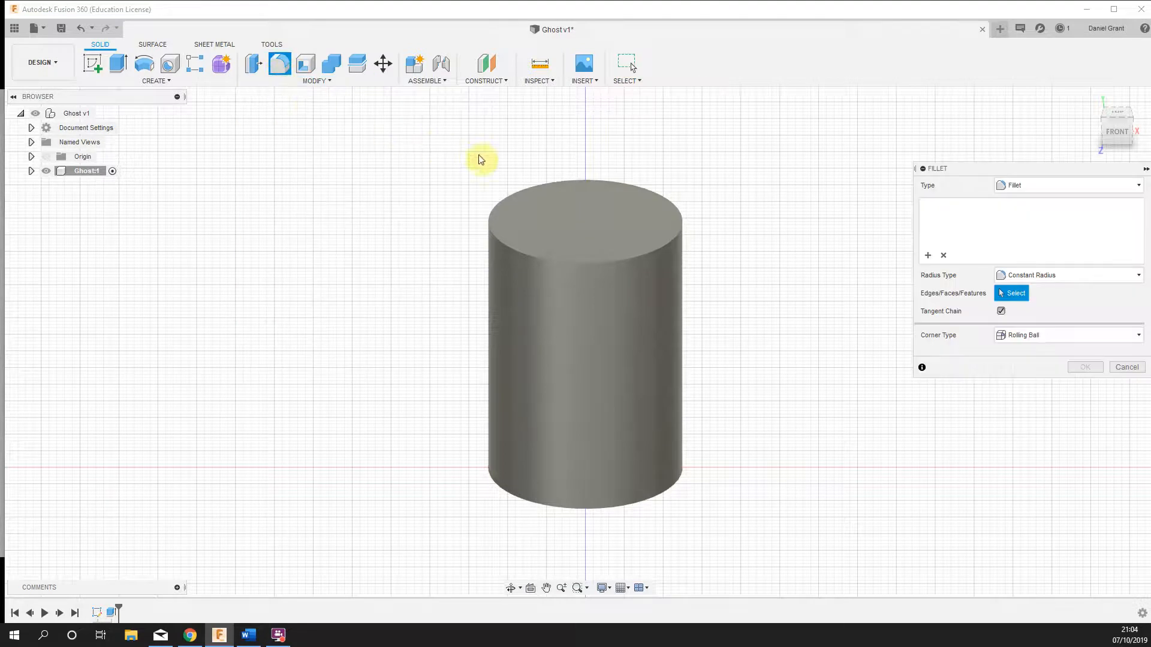
pyautogui.click(647, 260)
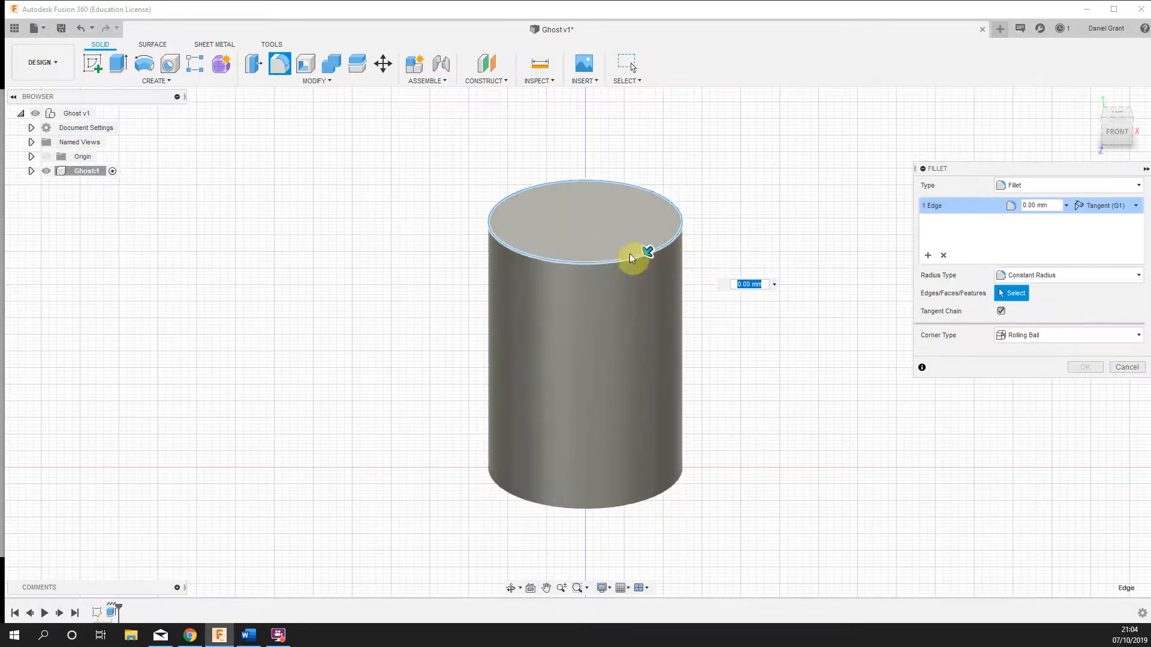
pyautogui.moveTo(653, 239); pyautogui.dragTo(638, 259)
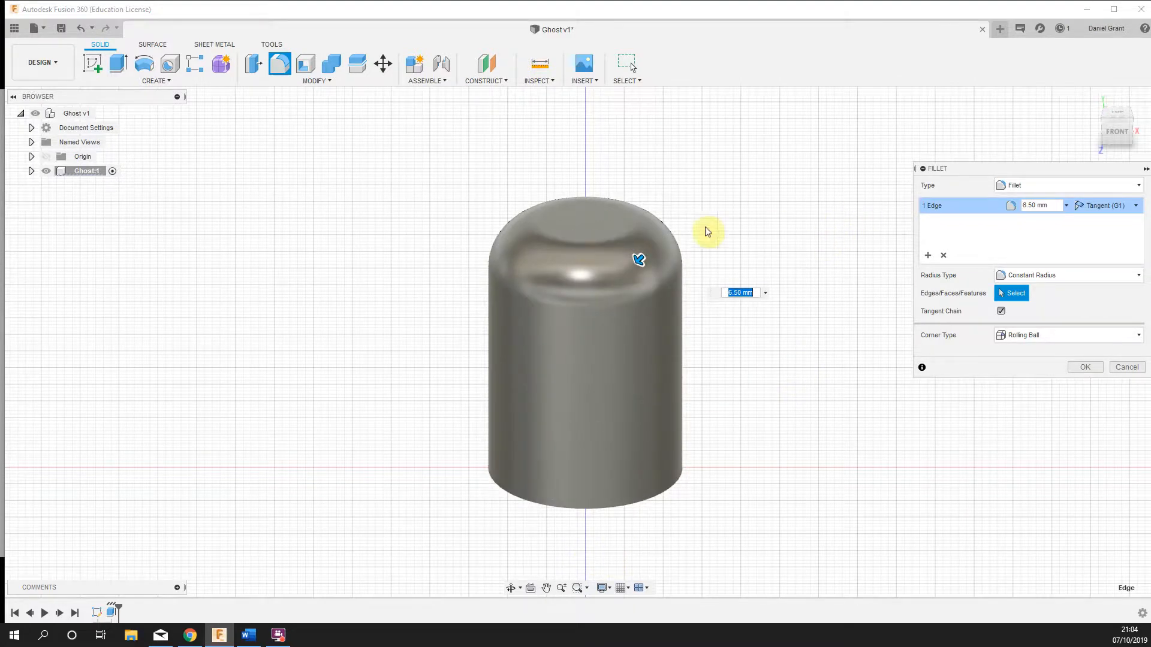
# Step: Set the visual style to Shaded with Visible Edges Only
pyautogui.click(601, 588)
pyautogui.moveTo(649, 478)
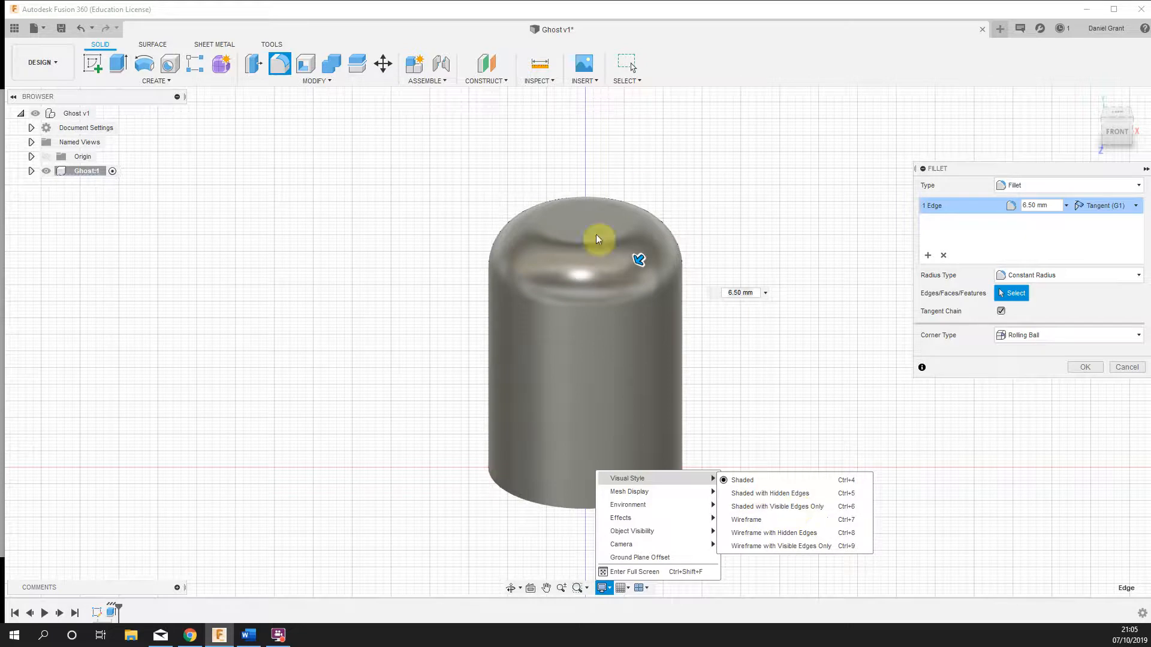
pyautogui.click(798, 511)
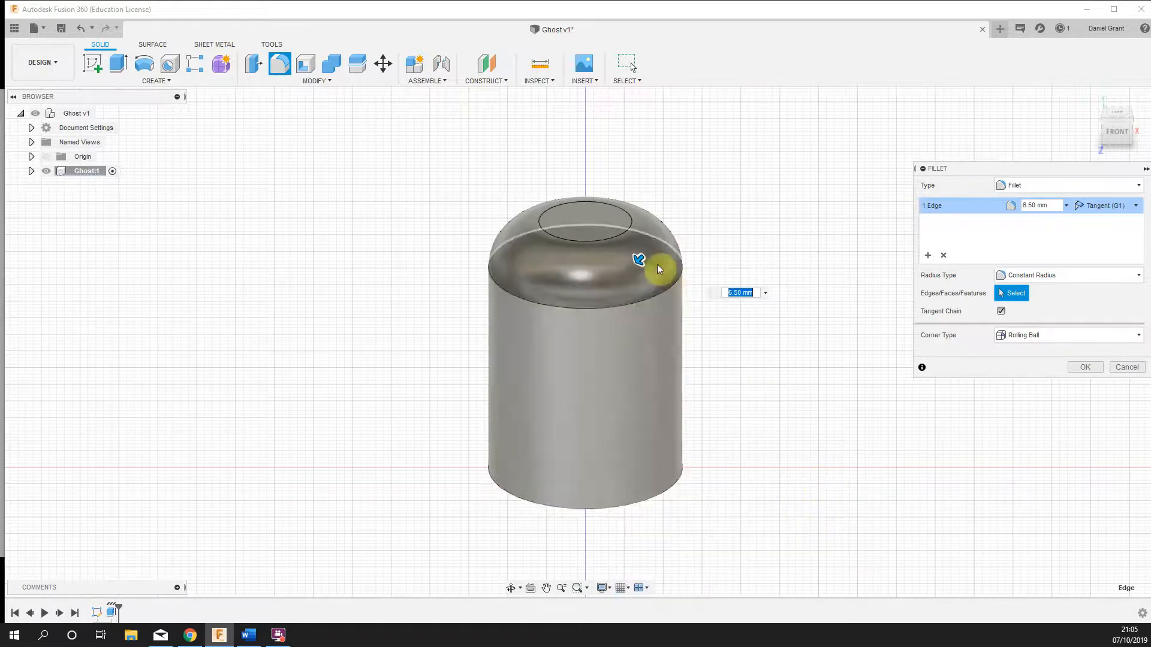
# Step: Increase the top edge's fillet radius to 12.5 mm and finish the fillet as a full dome
pyautogui.moveTo(646, 261); pyautogui.dragTo(630, 259)
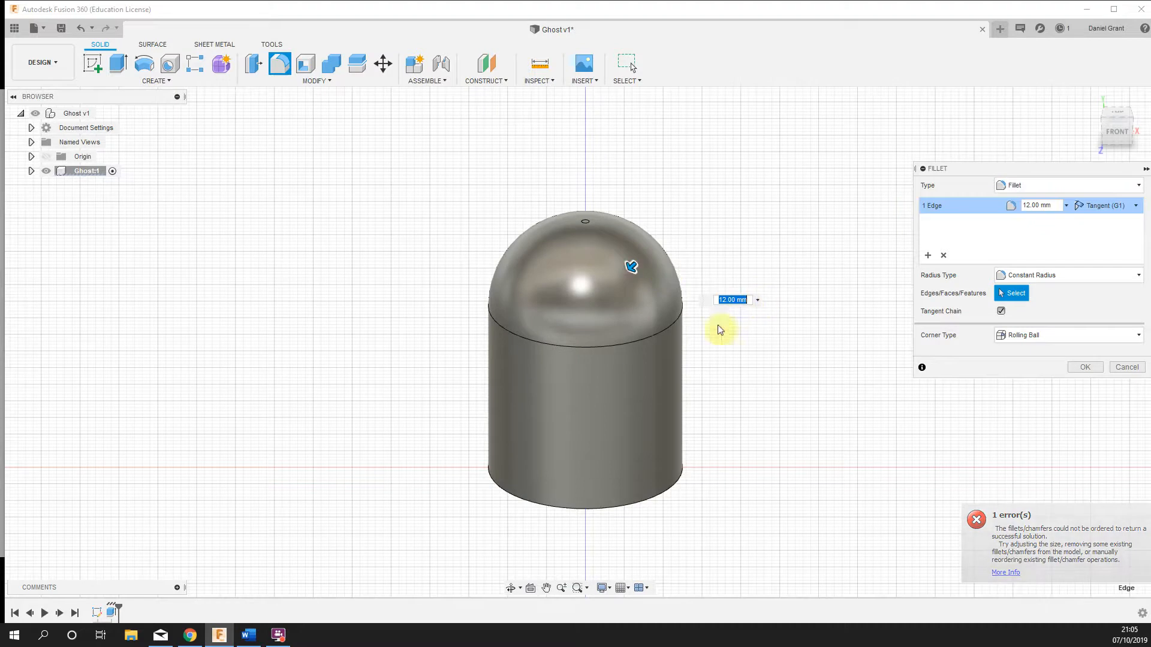
pyautogui.write('12.5')
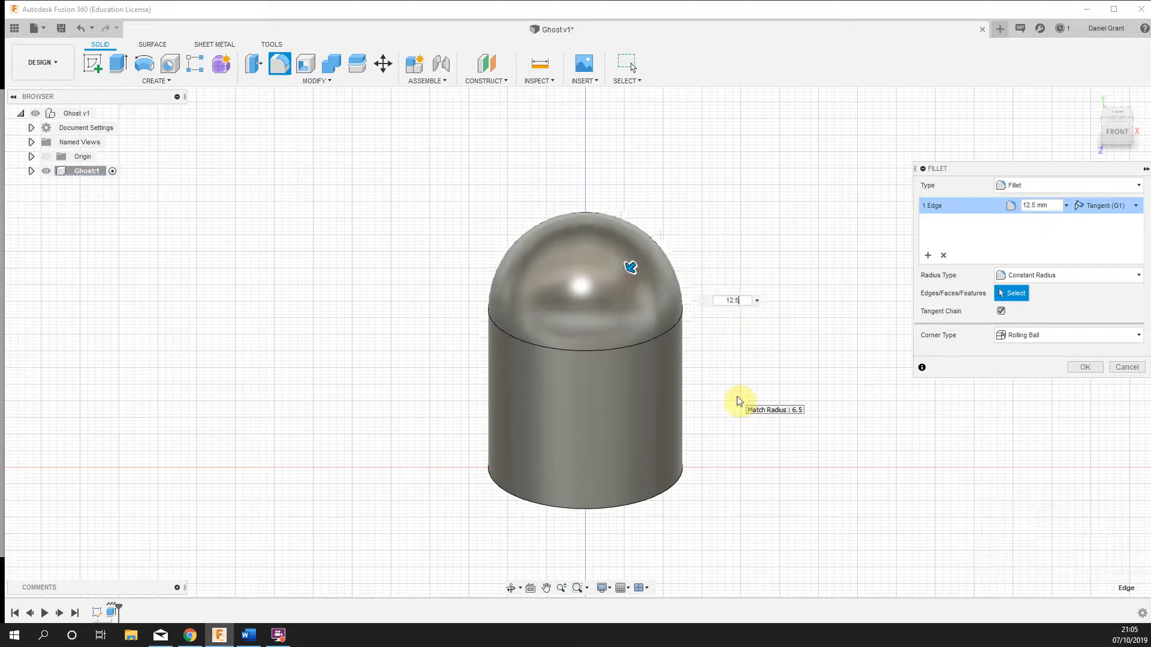
pyautogui.press('Return')
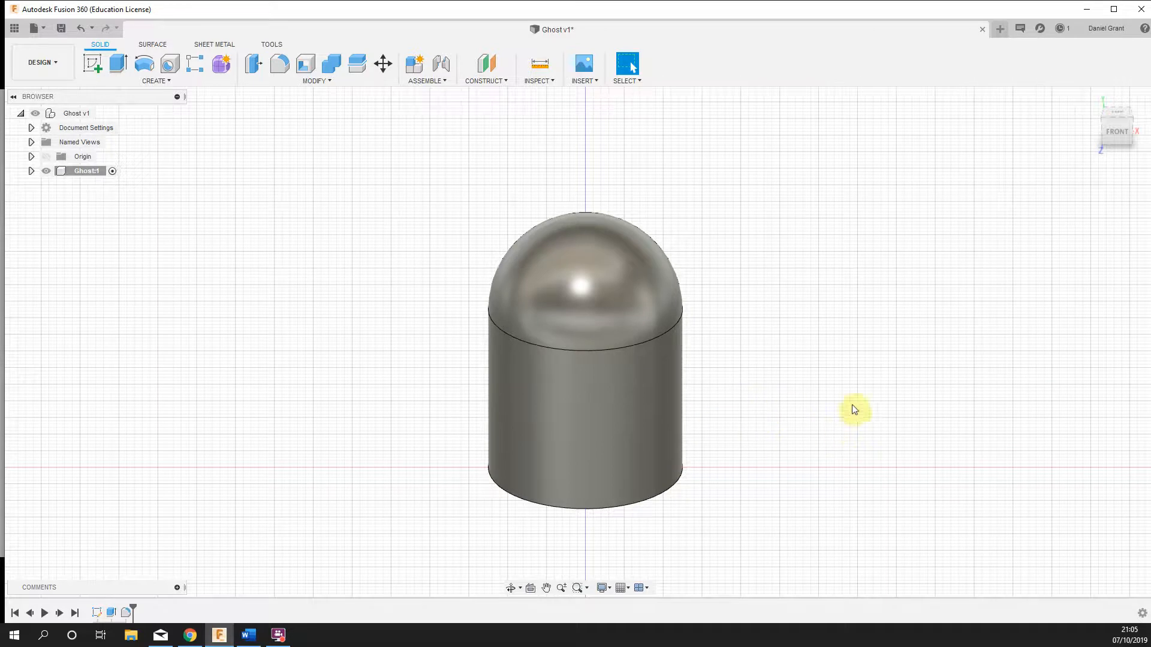
# Step: Start a sketch on the flat circular underside of the ghost body
pyautogui.keyDown('shift'); pyautogui.moveTo(770, 497); pyautogui.dragTo(780, 399, button='middle'); pyautogui.keyUp('shift')
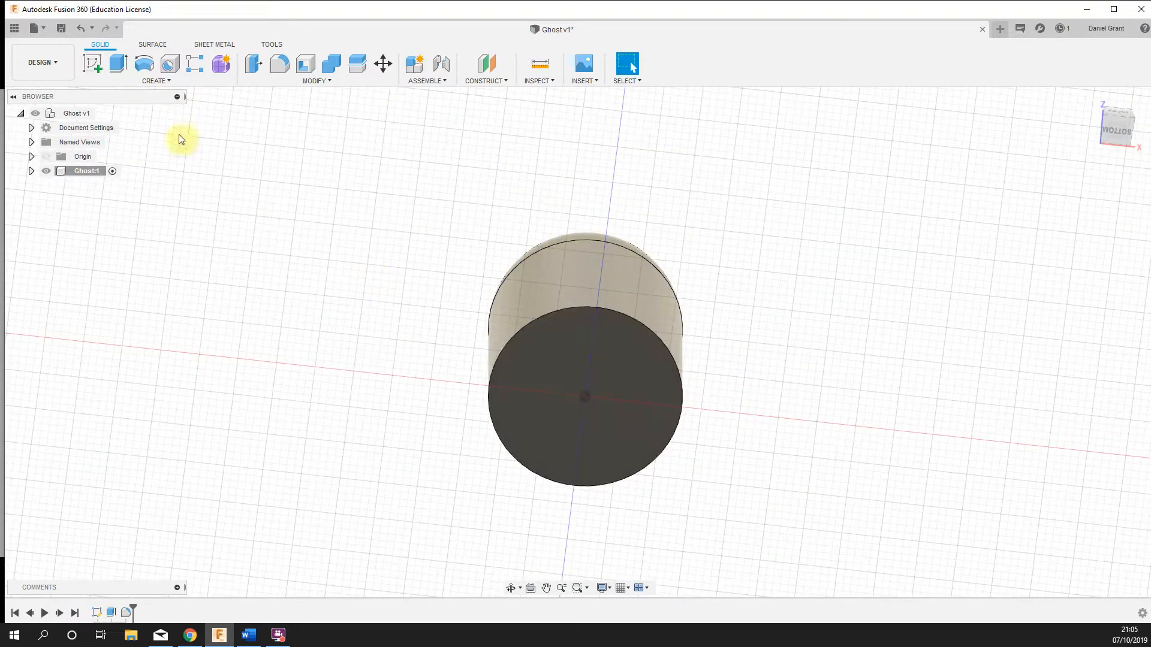
pyautogui.click(94, 65)
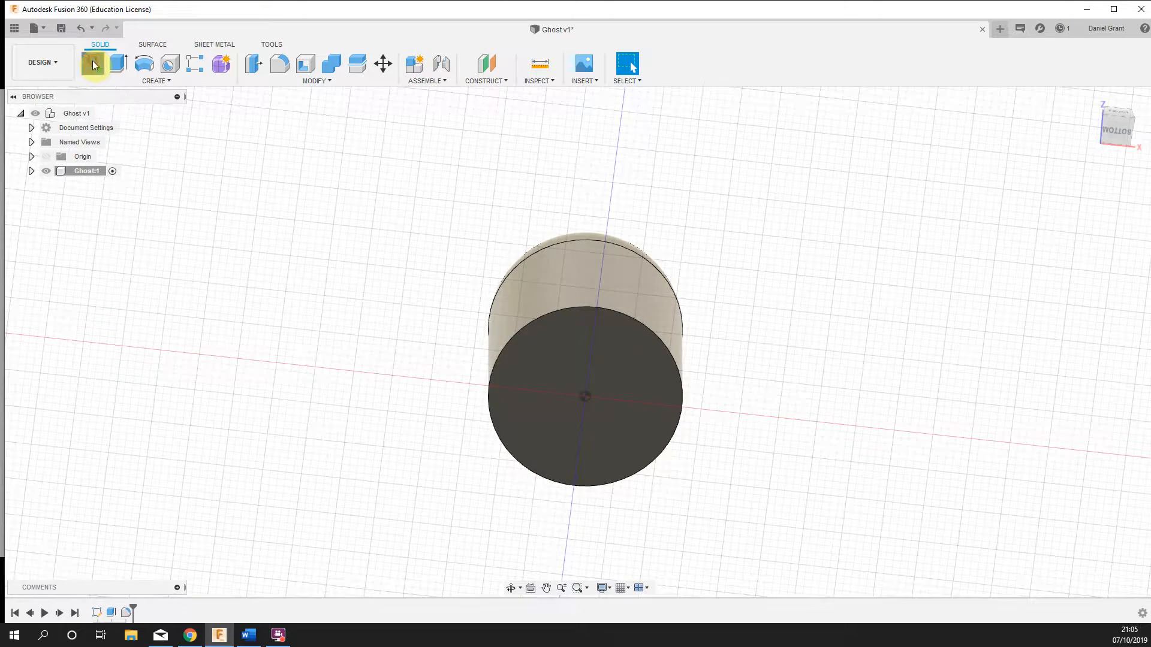
pyautogui.click(561, 373)
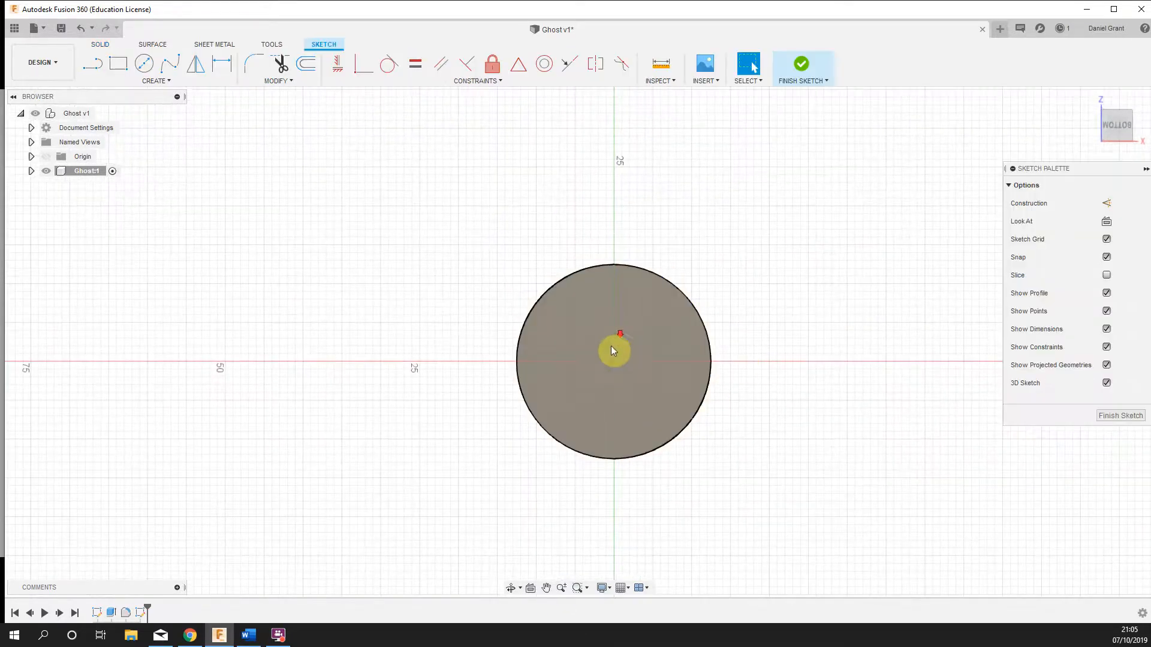
pyautogui.scroll(5, 612, 337)
pyautogui.moveTo(625, 362); pyautogui.dragTo(593, 330, button='middle')
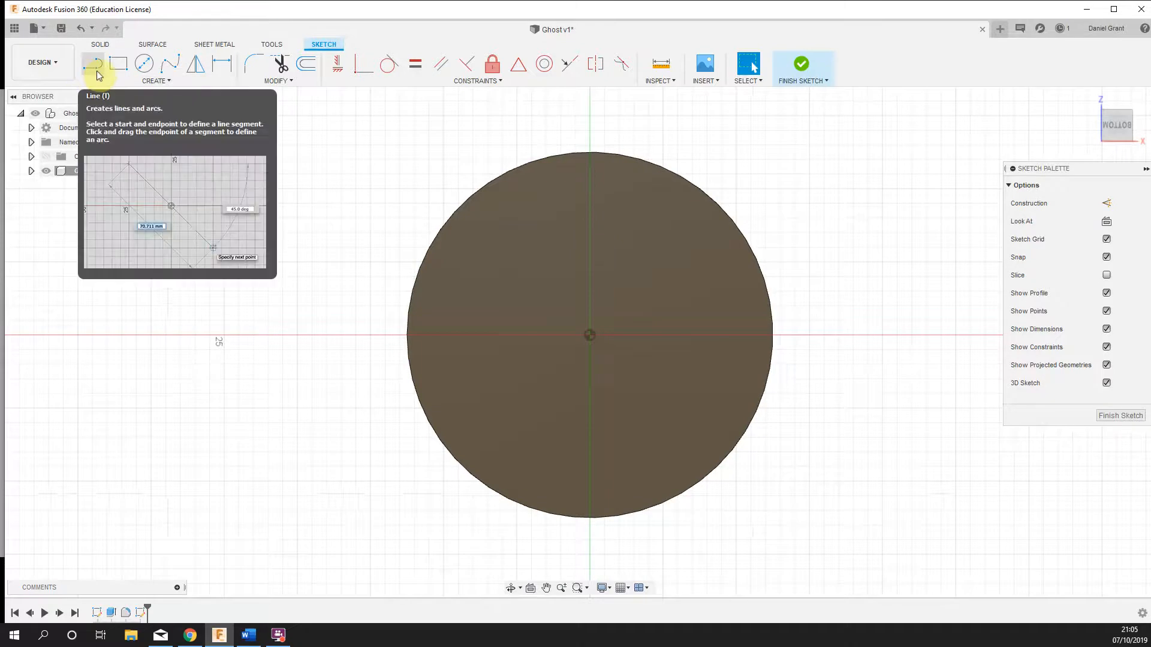
# Step: Draw two lines from the centre to the circle's edge, forming a wedge across the horizontal axis, the lower line about 19° below it
pyautogui.click(149, 81)
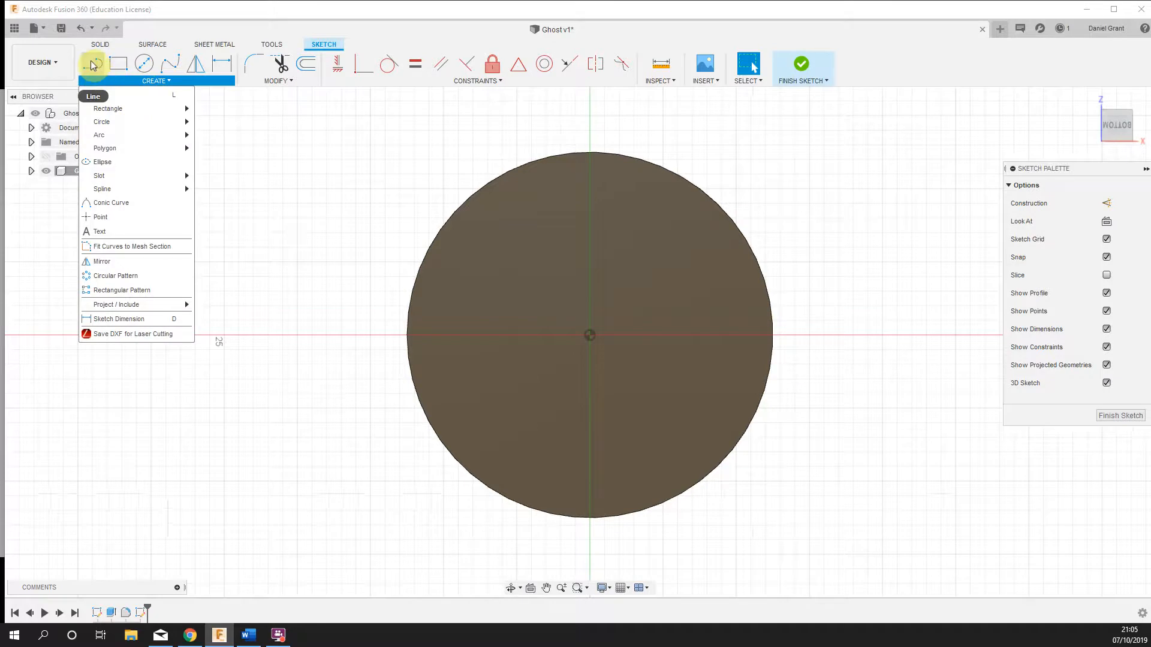
pyautogui.click(100, 95)
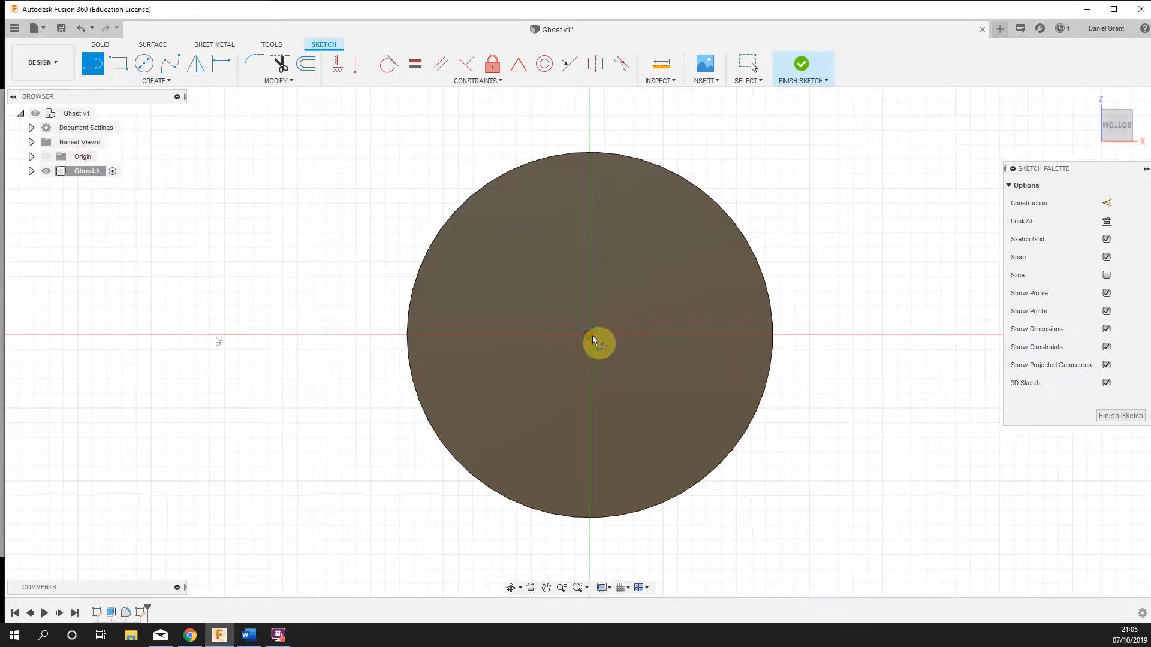
pyautogui.click(592, 337)
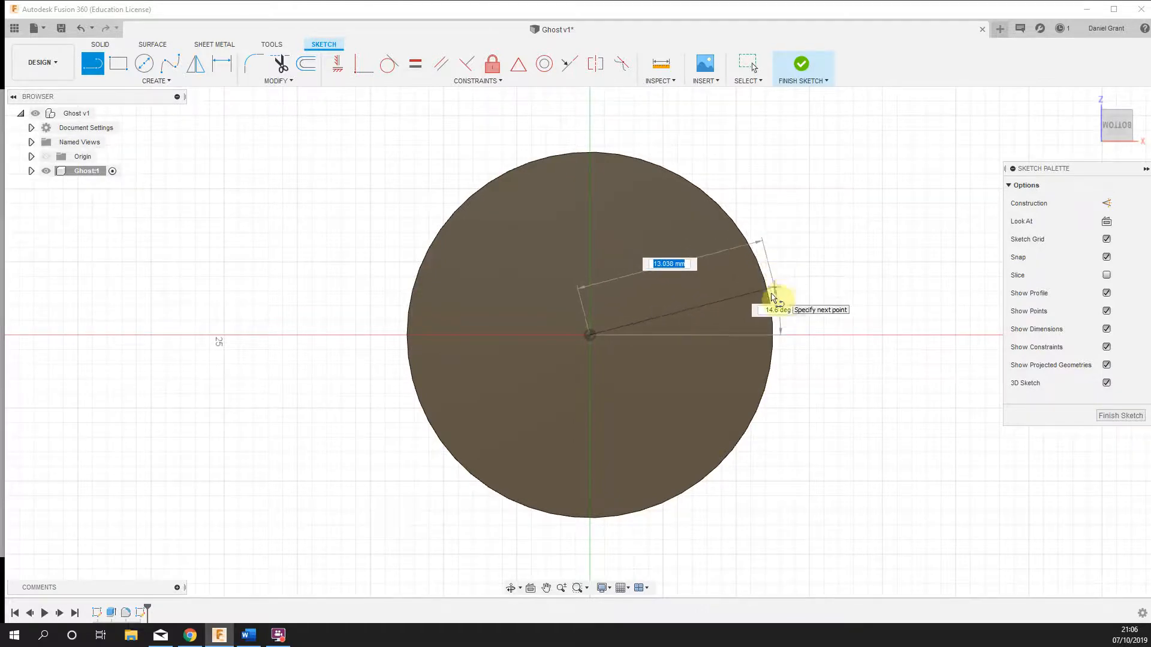
pyautogui.click(770, 298)
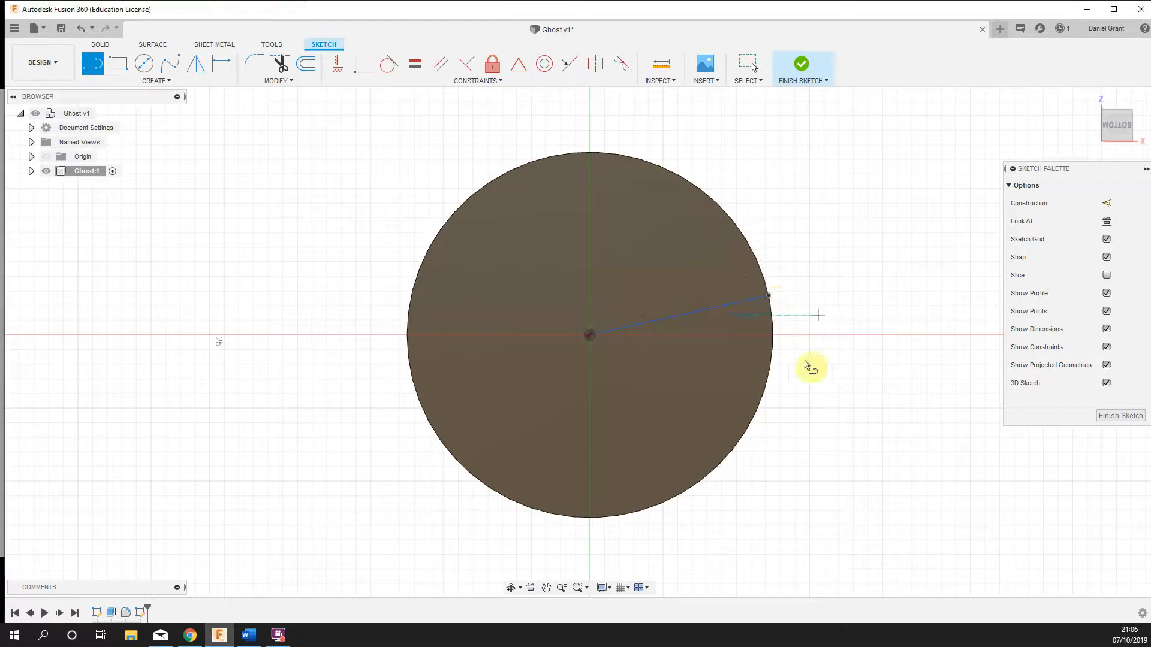
pyautogui.click(591, 340)
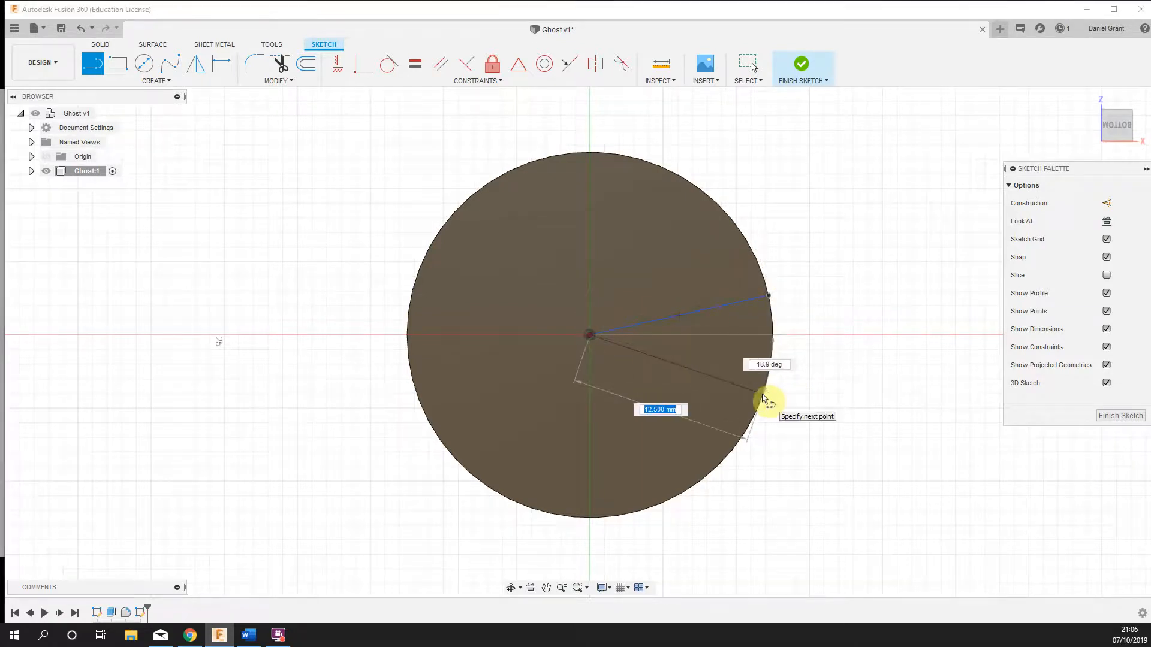
pyautogui.doubleClick(764, 395)
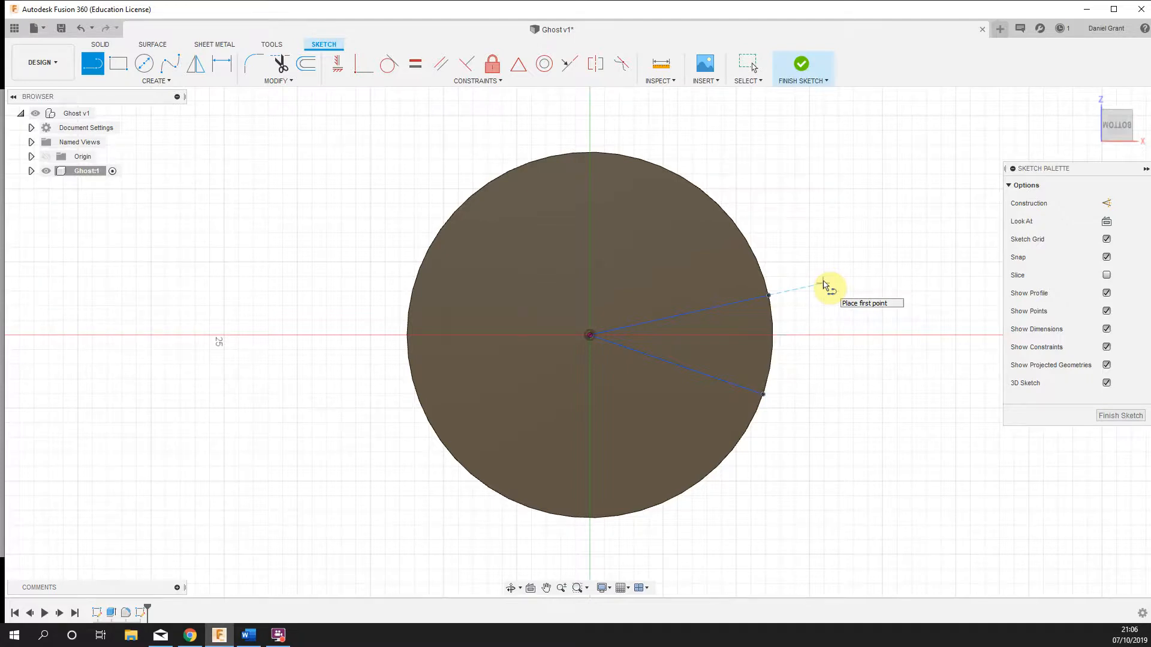
# Step: Project the body's circular bottom face into the sketch
pyautogui.click(140, 84)
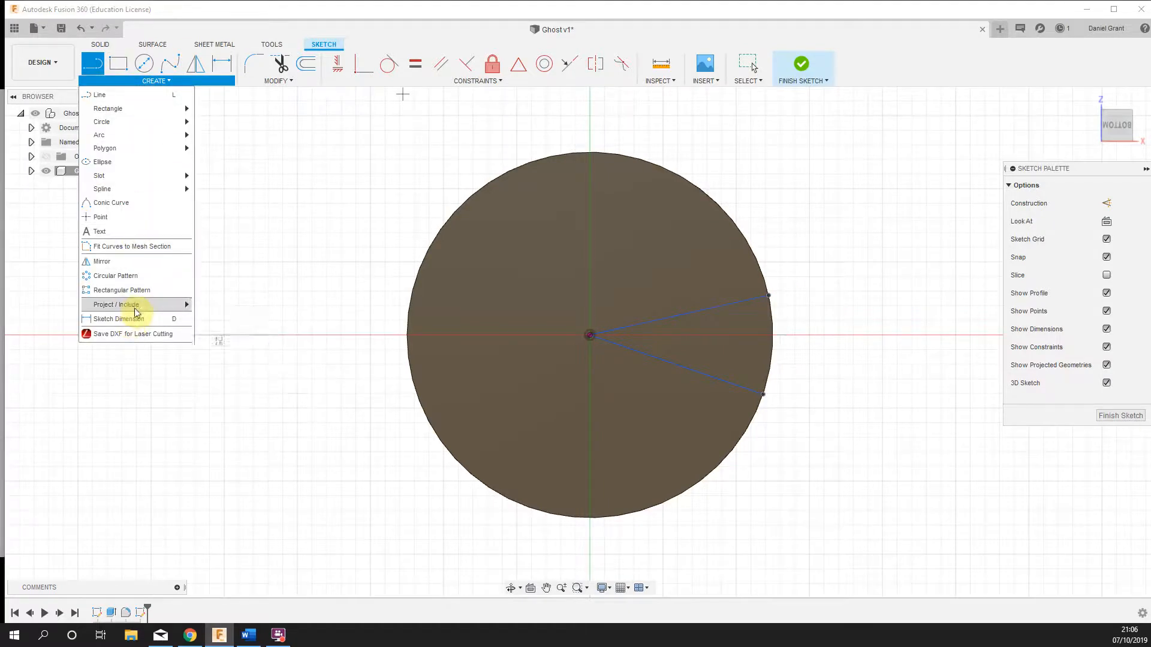
pyautogui.moveTo(135, 307)
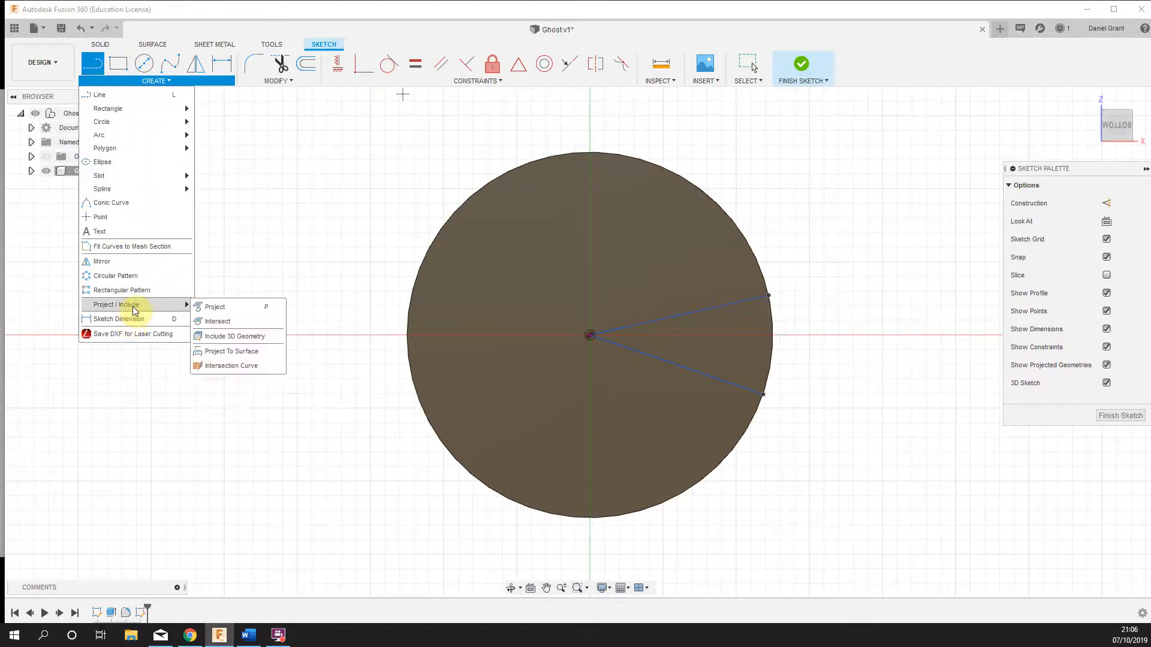
pyautogui.click(207, 307)
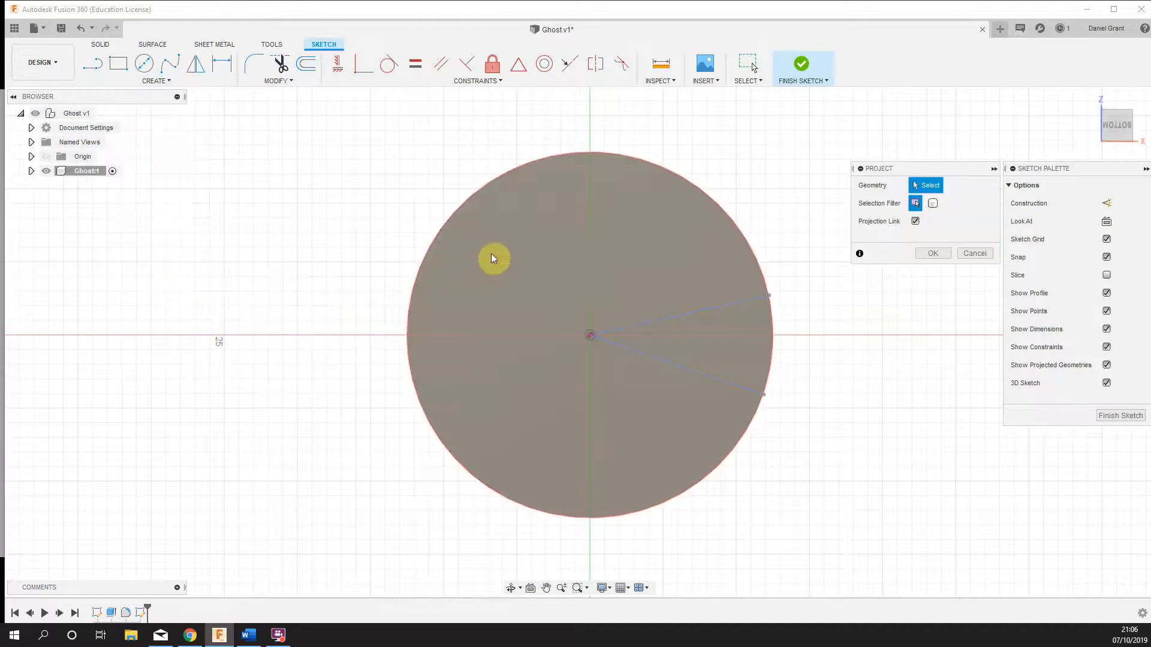
pyautogui.click(498, 257)
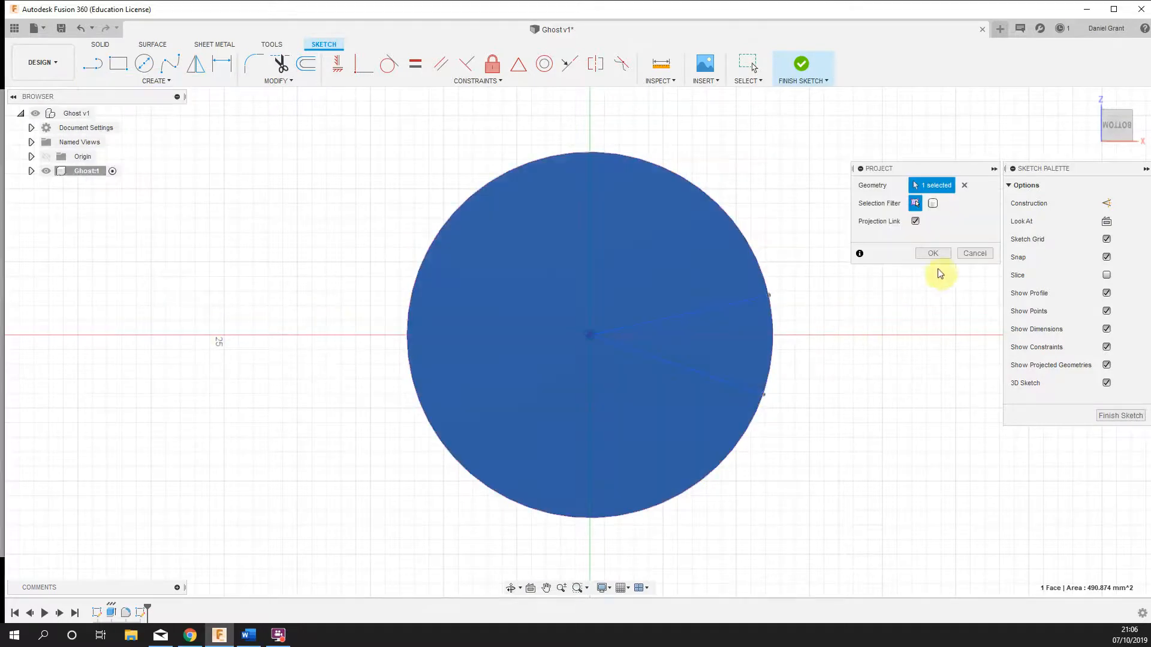
pyautogui.click(932, 254)
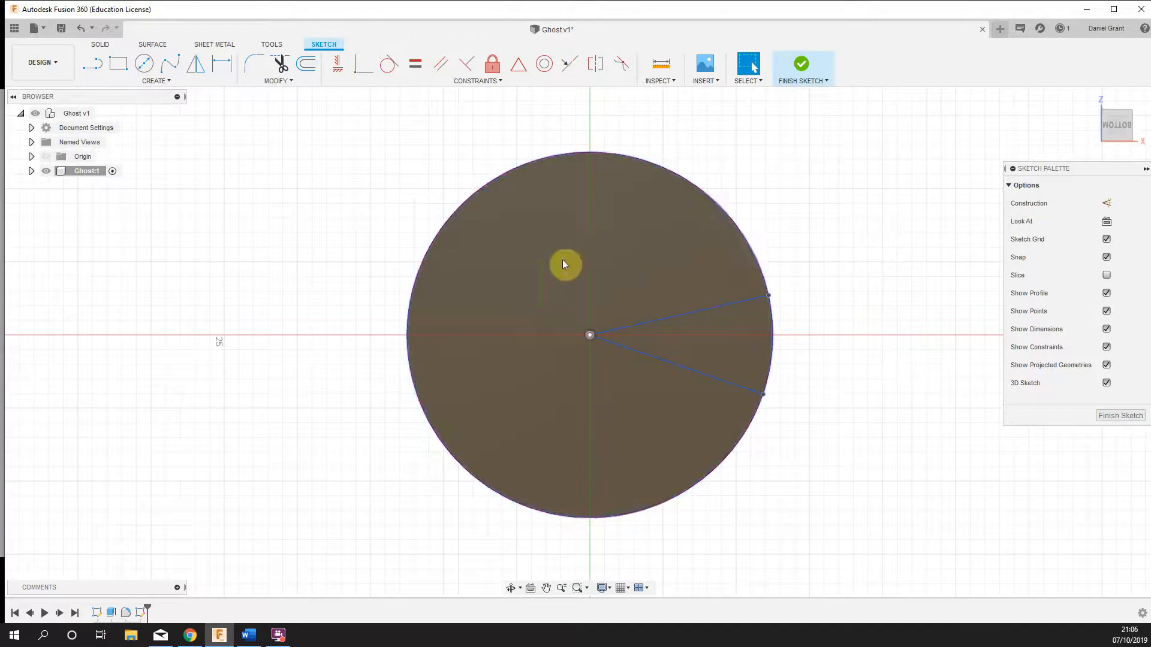
# Step: Hide the Ghost component's bodies to examine the projected circle and wedge lines, and show the bodies again
pyautogui.click(31, 171)
pyautogui.click(53, 204)
pyautogui.click(53, 205)
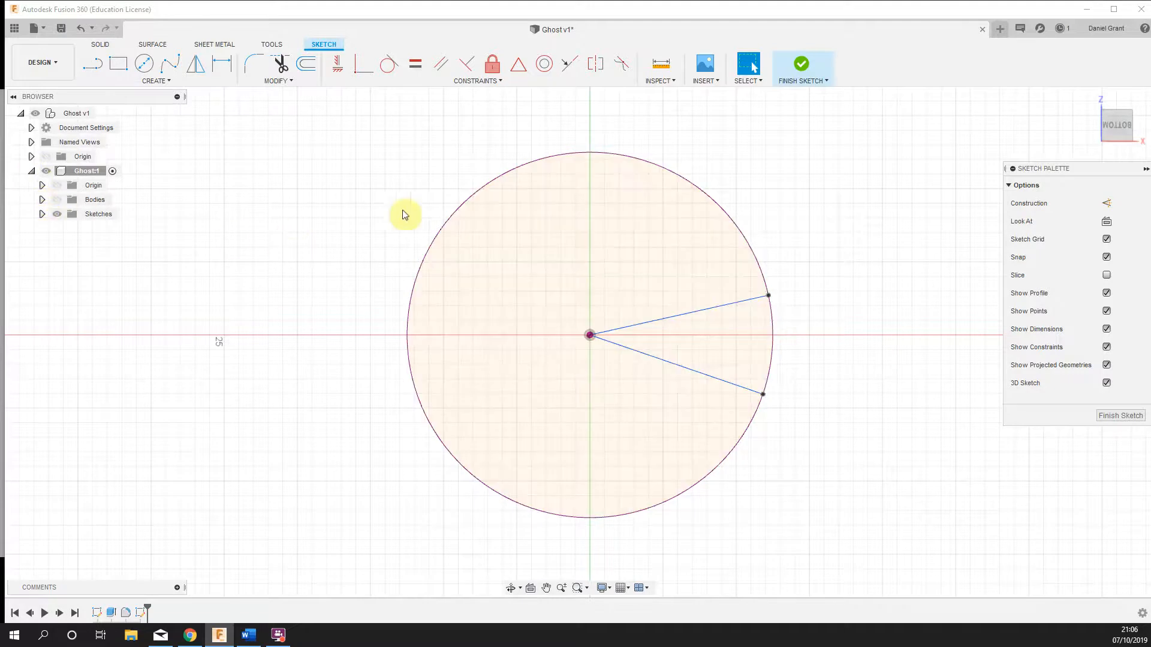
pyautogui.click(57, 201)
pyautogui.click(30, 172)
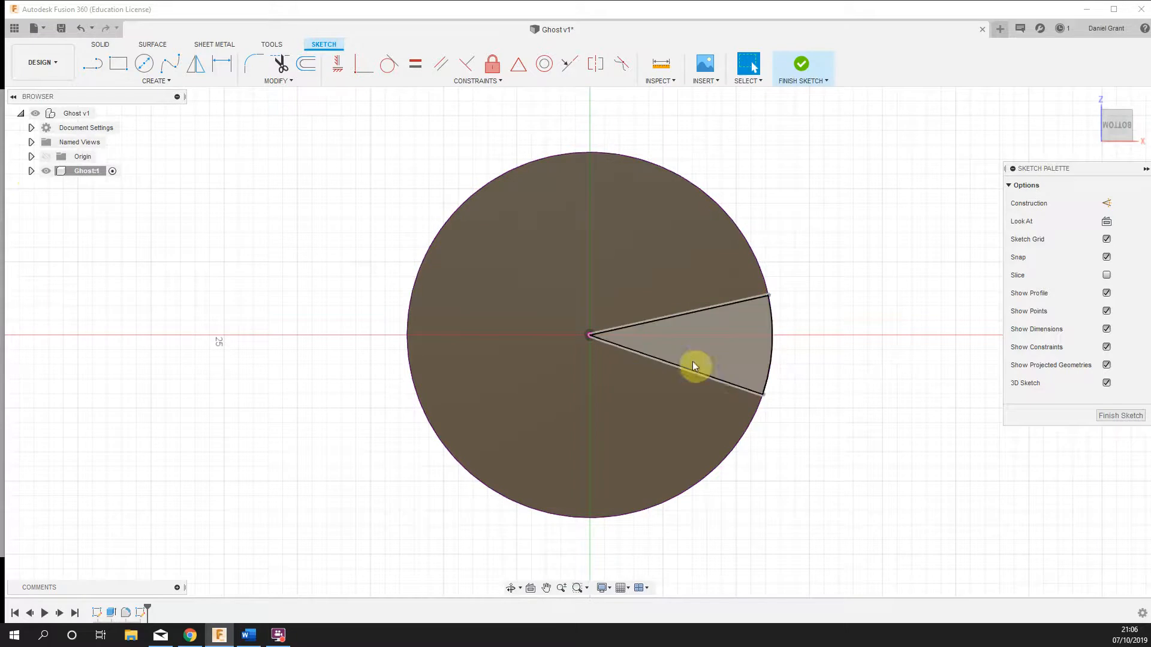
# Step: Replace the wedge's lower line with a new line from the centre to the circle's edge, about 24° below the horizontal axis
pyautogui.click(704, 379)
pyautogui.press('Delete')
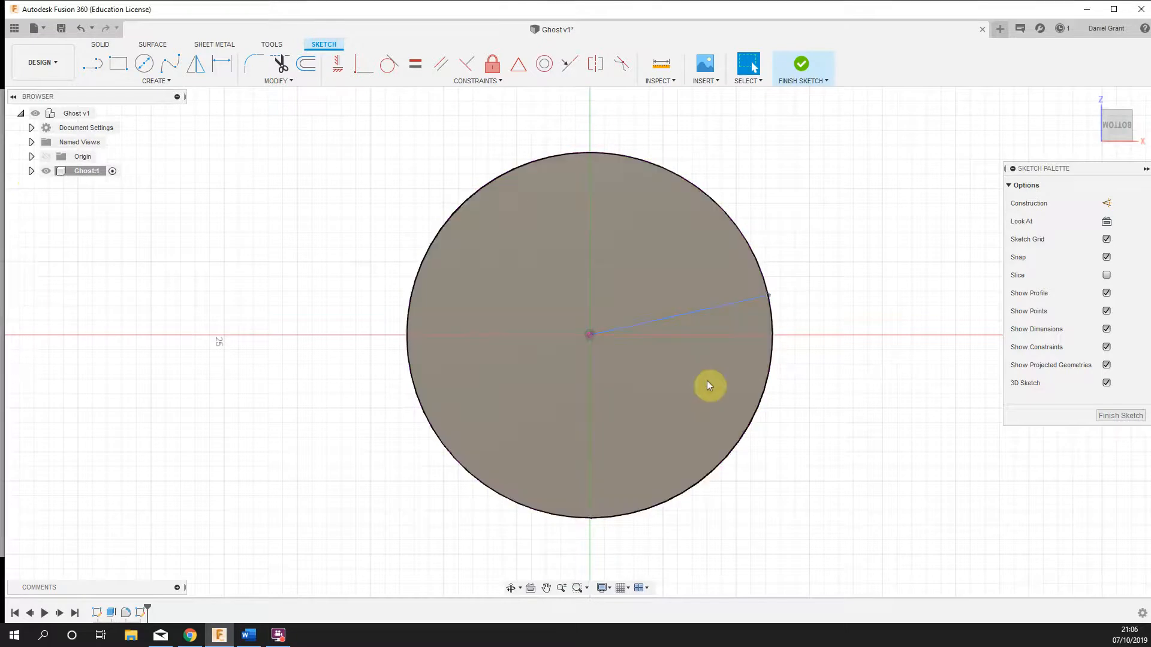
pyautogui.press('l')
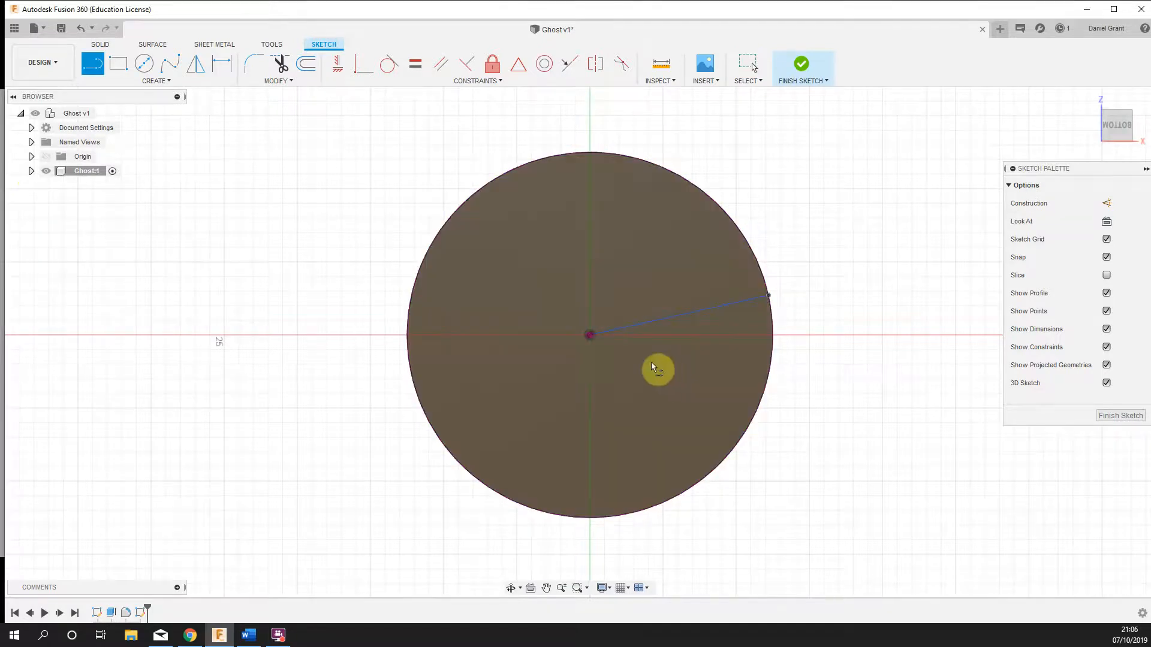
pyautogui.click(590, 334)
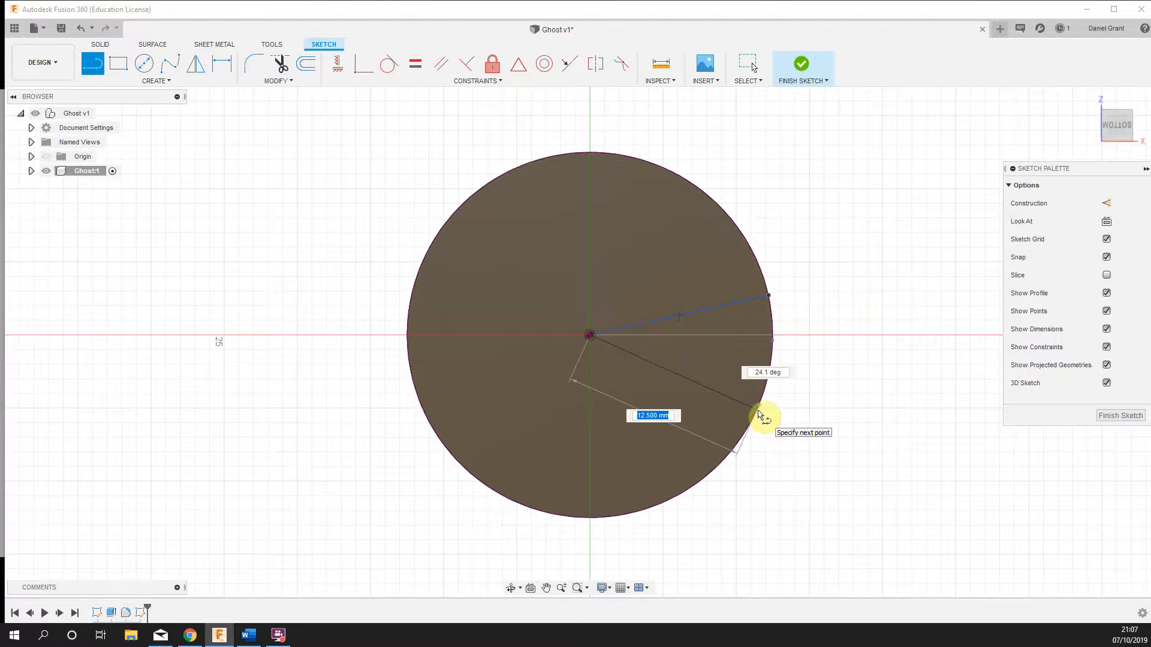
pyautogui.click(758, 412)
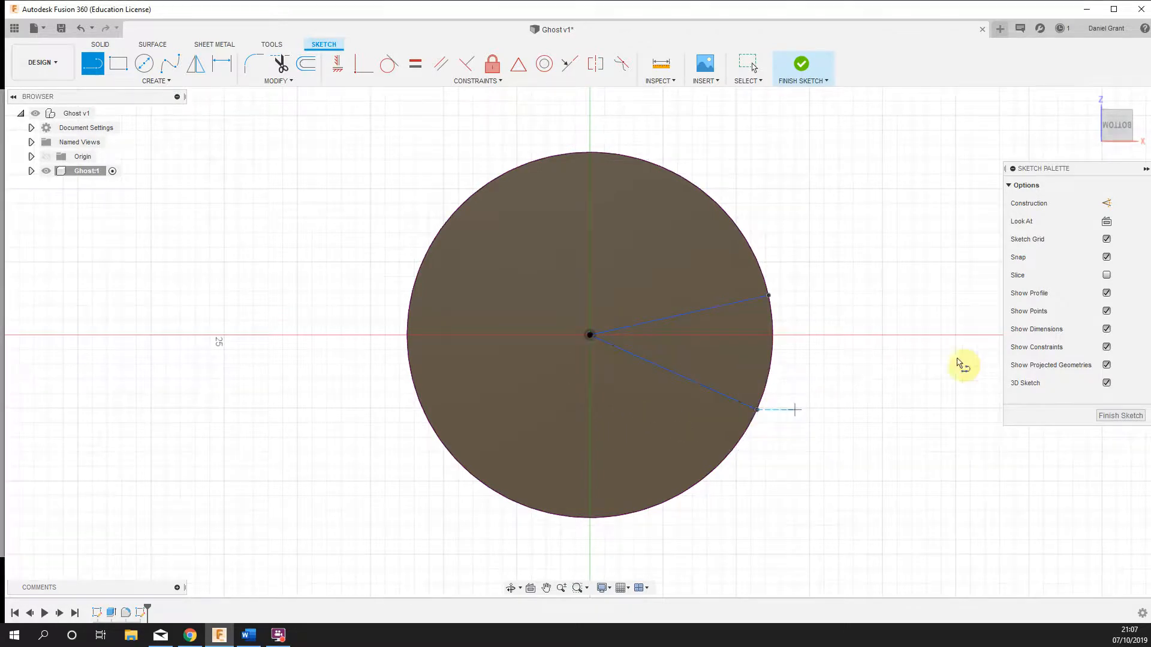
pyautogui.click(164, 83)
pyautogui.moveTo(189, 304)
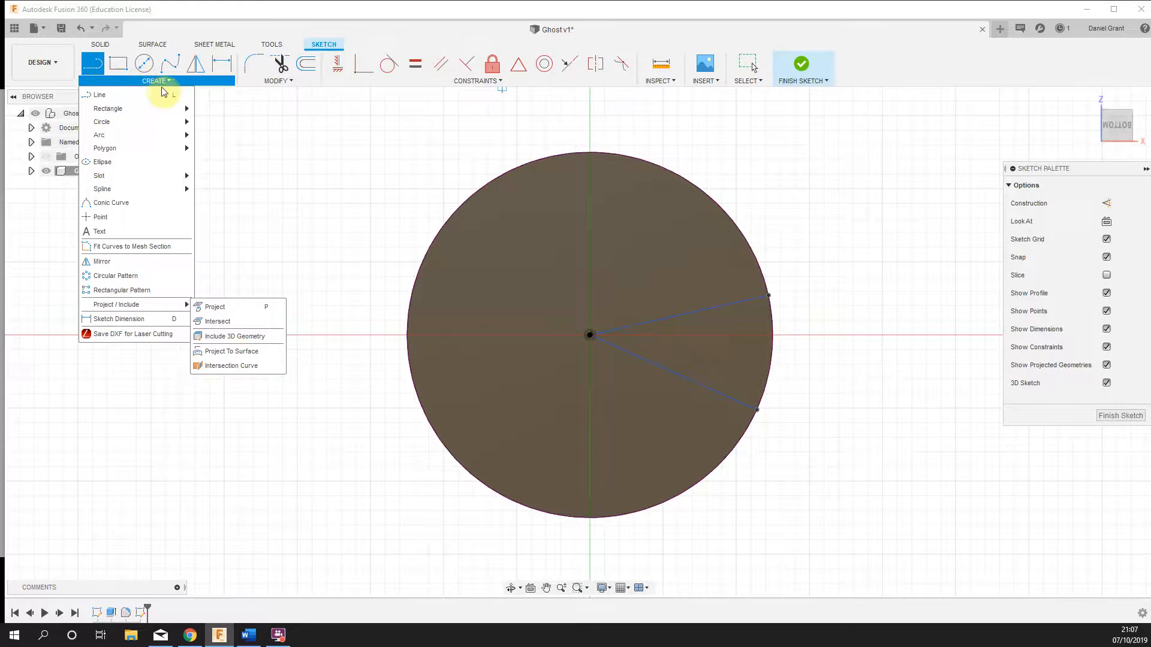
pyautogui.click(133, 320)
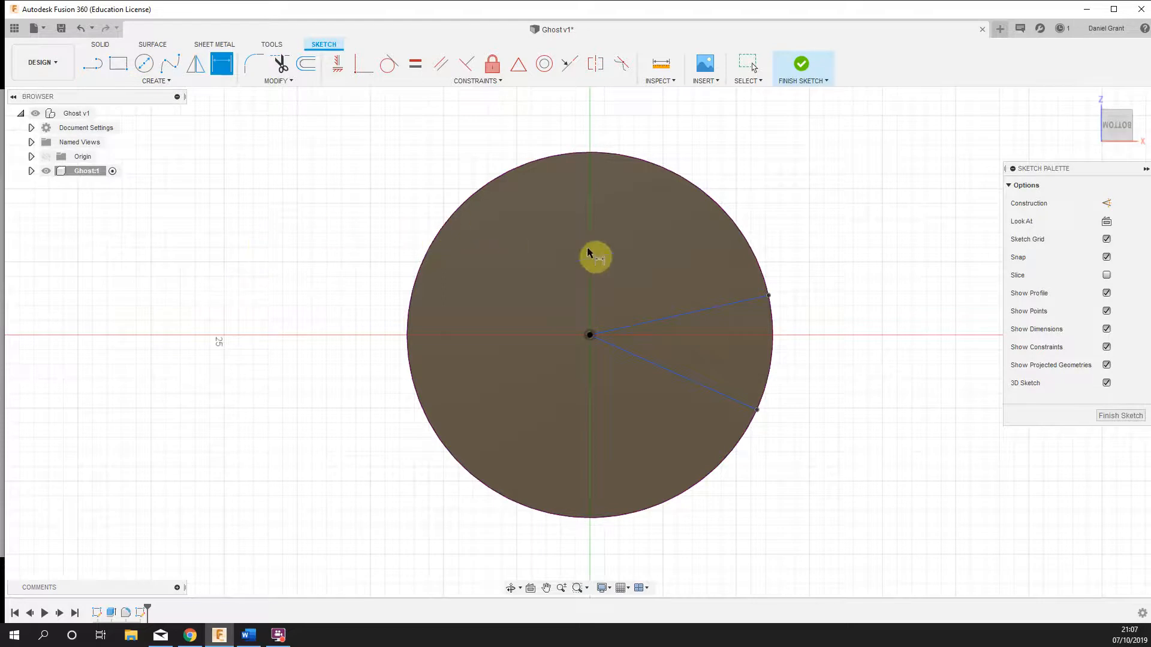
pyautogui.click(721, 306)
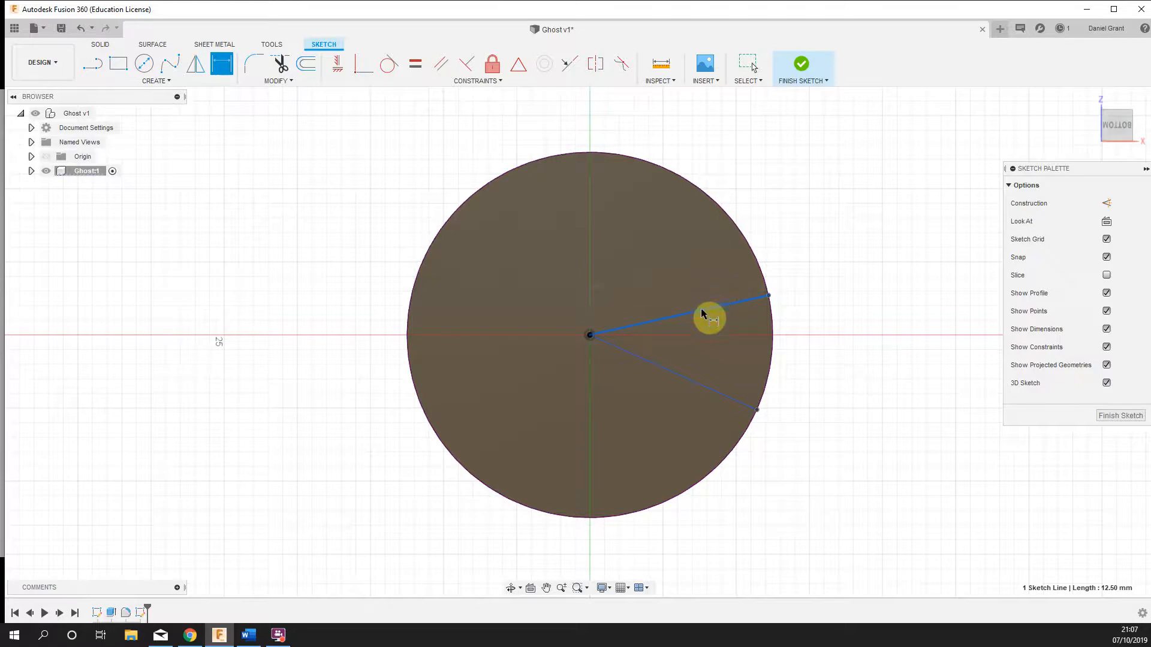
pyautogui.click(683, 377)
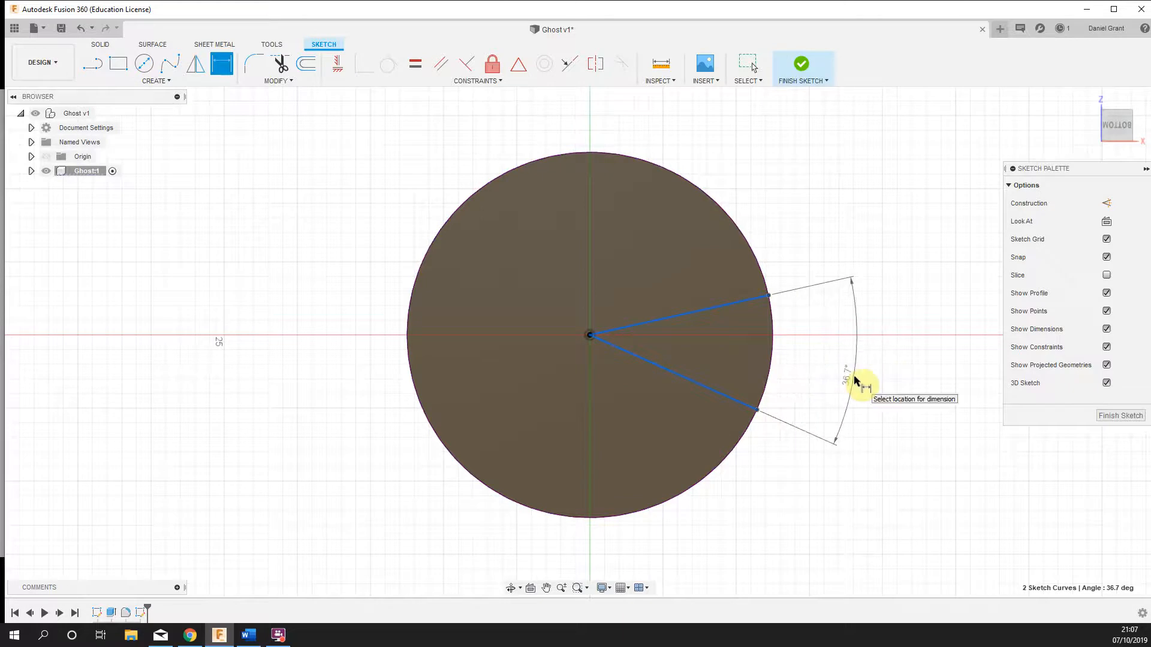
pyautogui.press('Escape')
pyautogui.press('Escape')
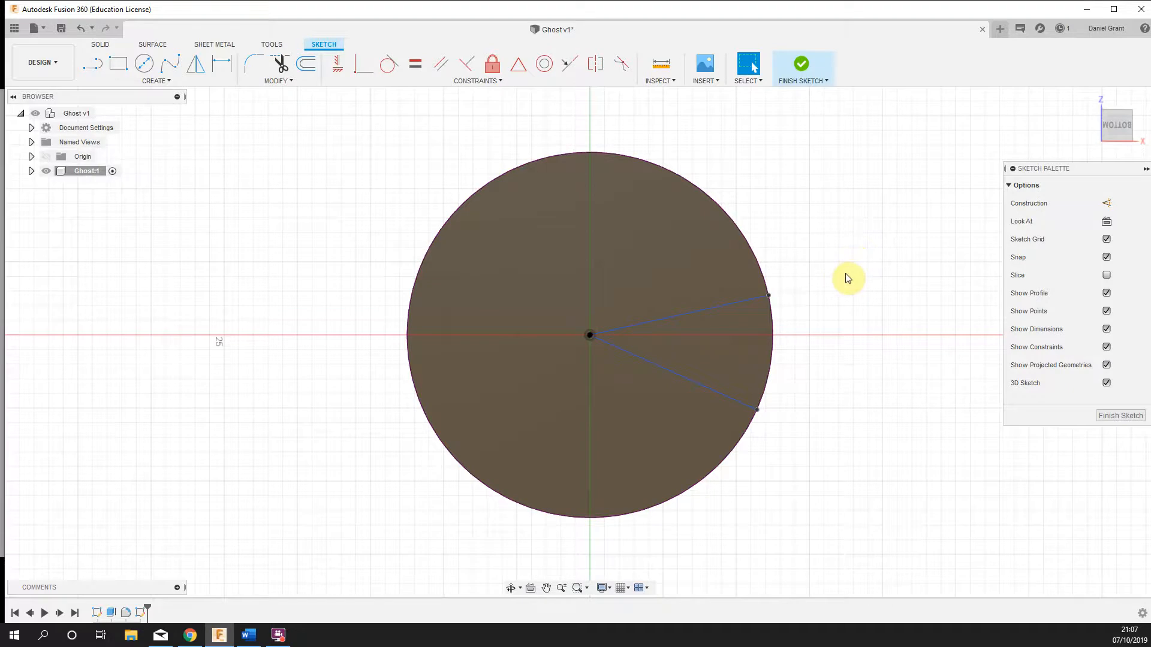
# Step: Dimension the angle between the two wedge lines and set it to 30°
pyautogui.press('d')
pyautogui.click(682, 319)
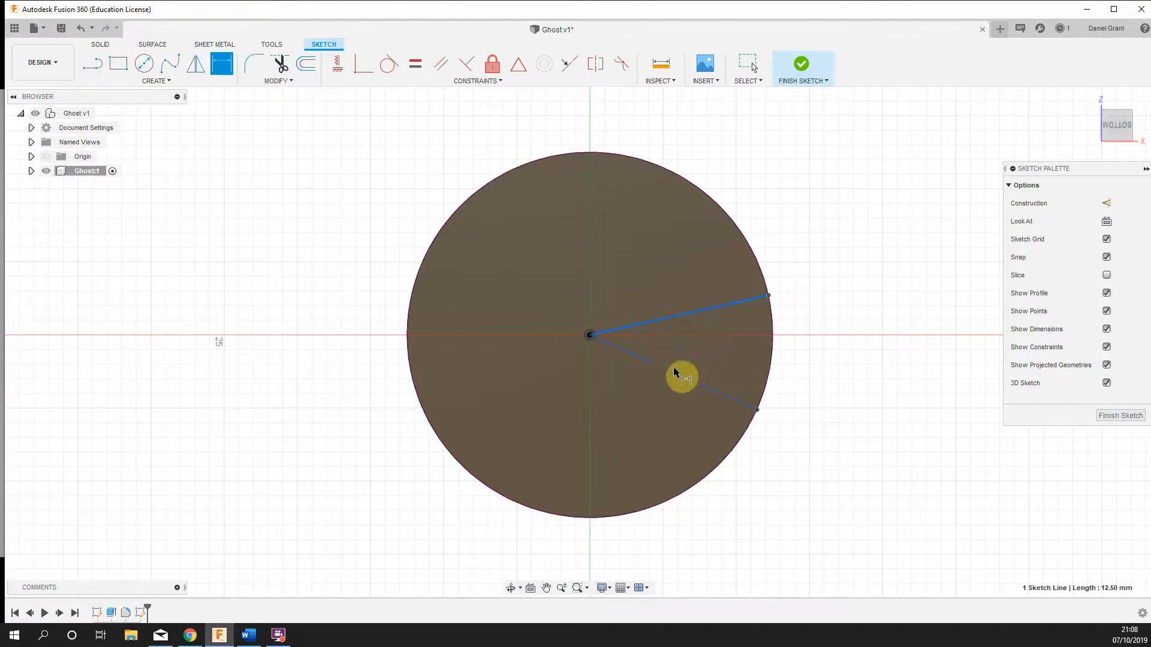
pyautogui.click(685, 382)
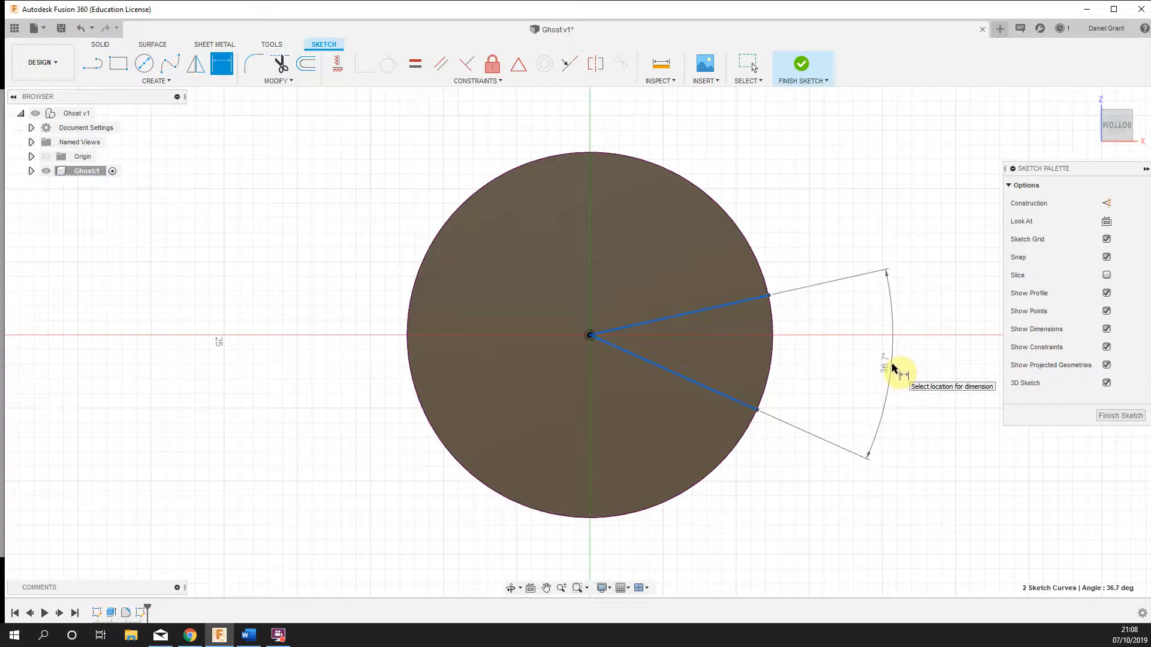
pyautogui.click(892, 367)
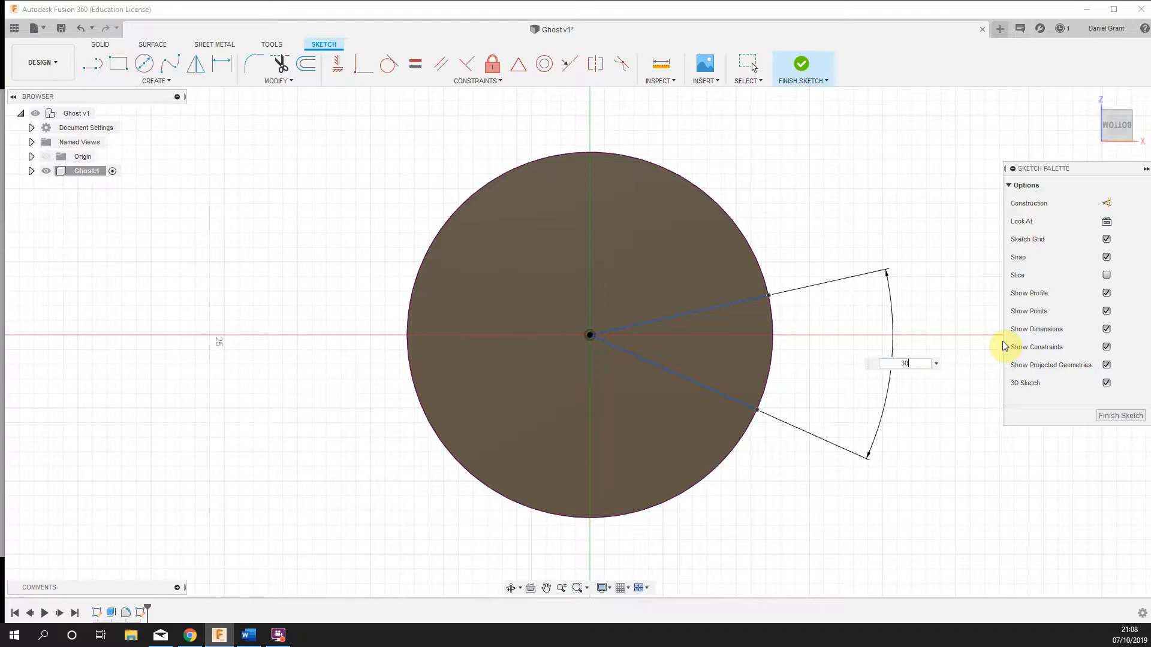
pyautogui.press('Return')
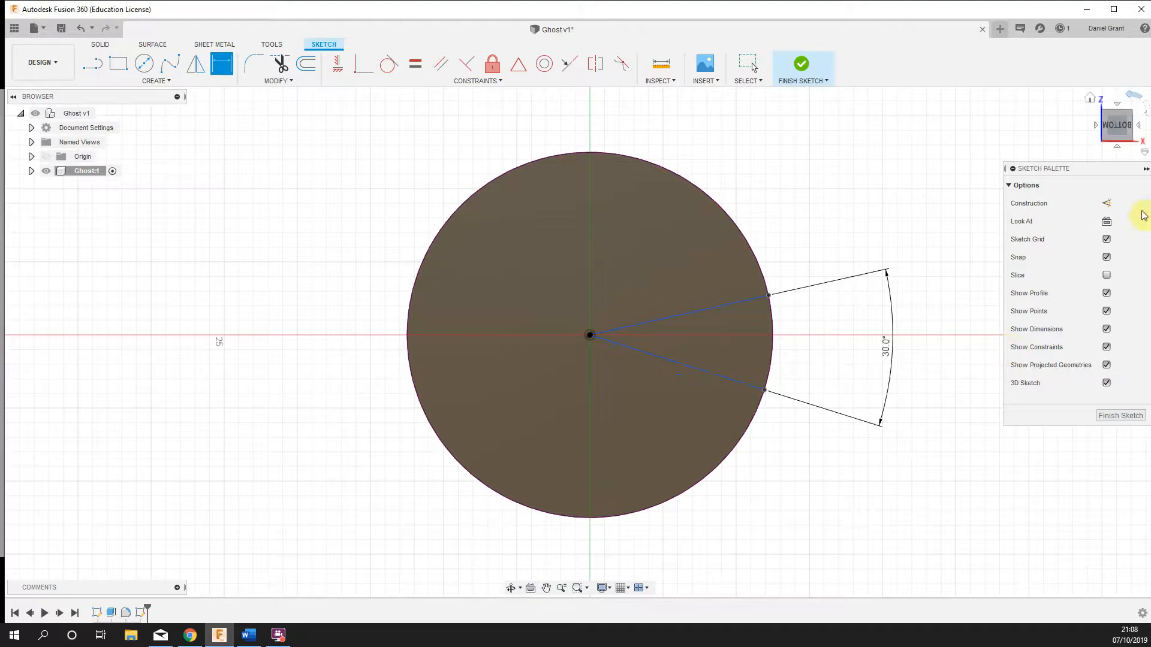
# Step: Press Pull the wedge profile up into the ghost body as a cut with a distance of -5.00 mm
pyautogui.rightClick(863, 204)
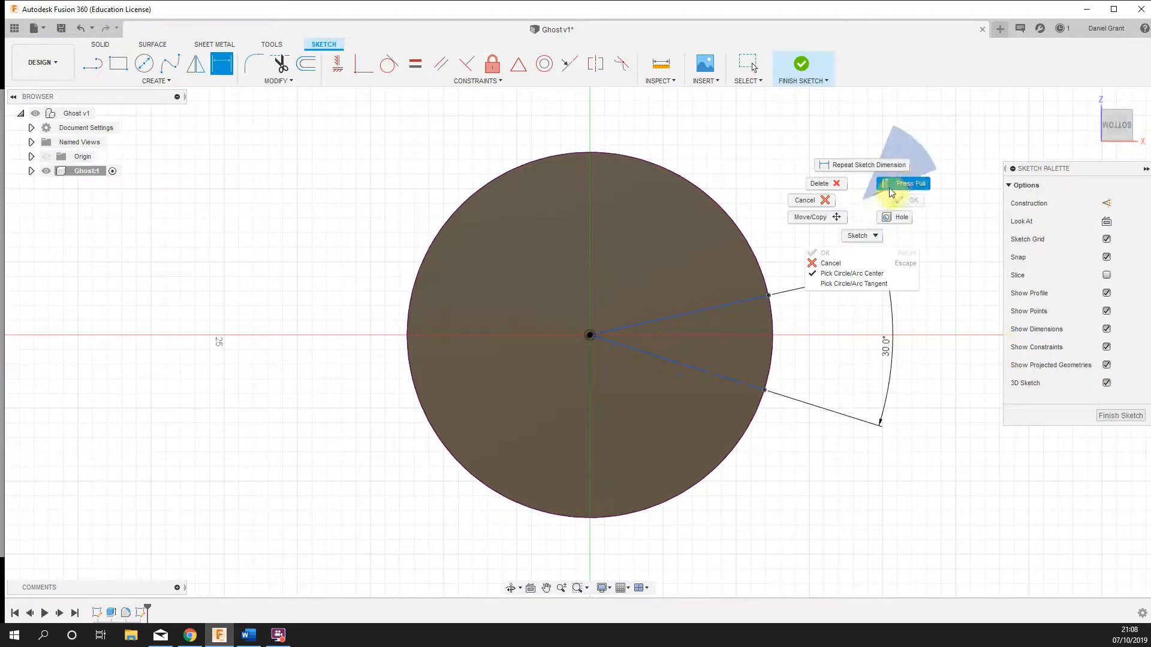
pyautogui.click(909, 183)
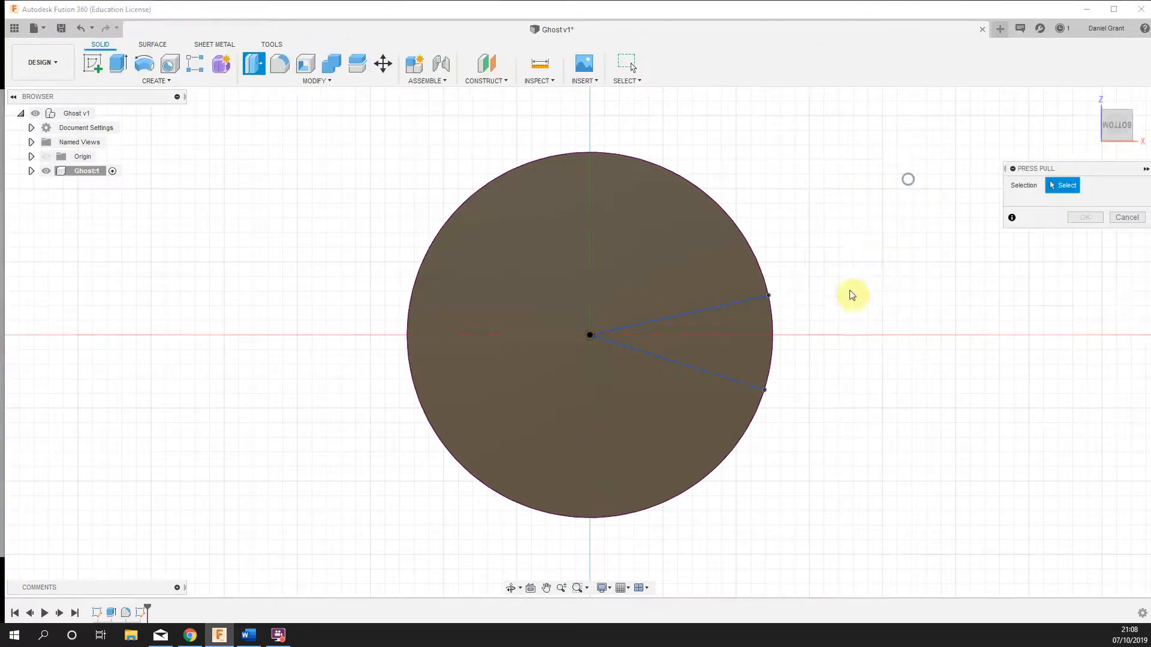
pyautogui.click(724, 345)
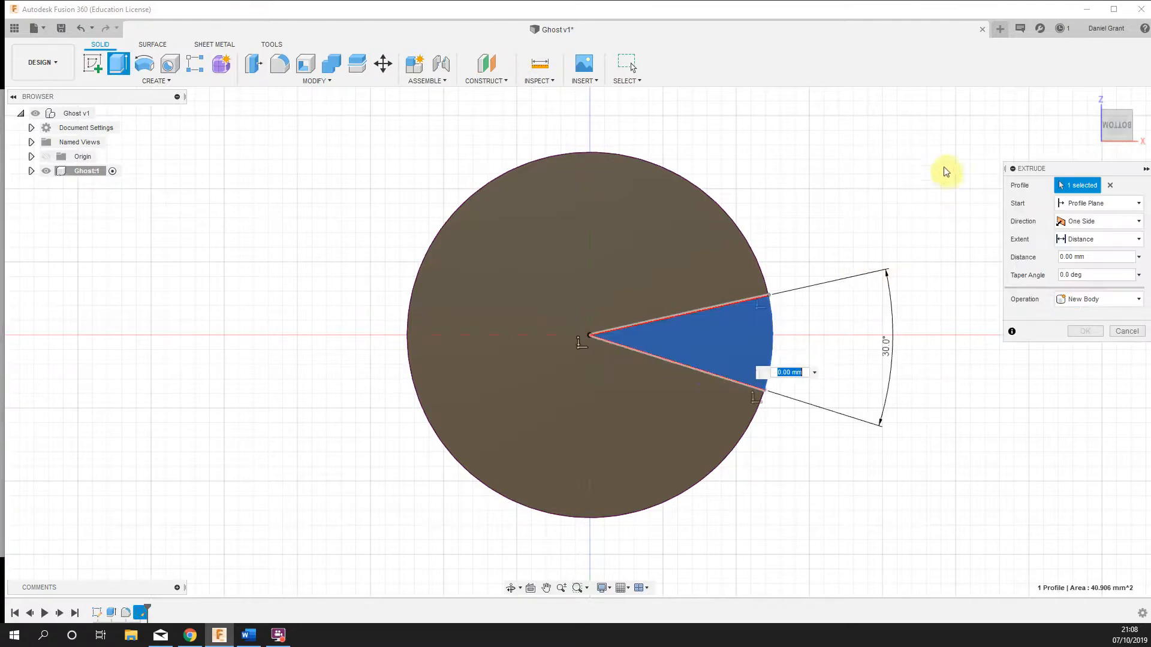
pyautogui.moveTo(871, 175)
pyautogui.keyDown('shift'); pyautogui.mouseDown(button='middle')
pyautogui.moveTo(825, 205)
pyautogui.moveTo(822, 251)
pyautogui.moveTo(854, 390)
pyautogui.moveTo(837, 336)
pyautogui.moveTo(850, 172)
pyautogui.mouseUp(button='middle'); pyautogui.keyUp('shift')
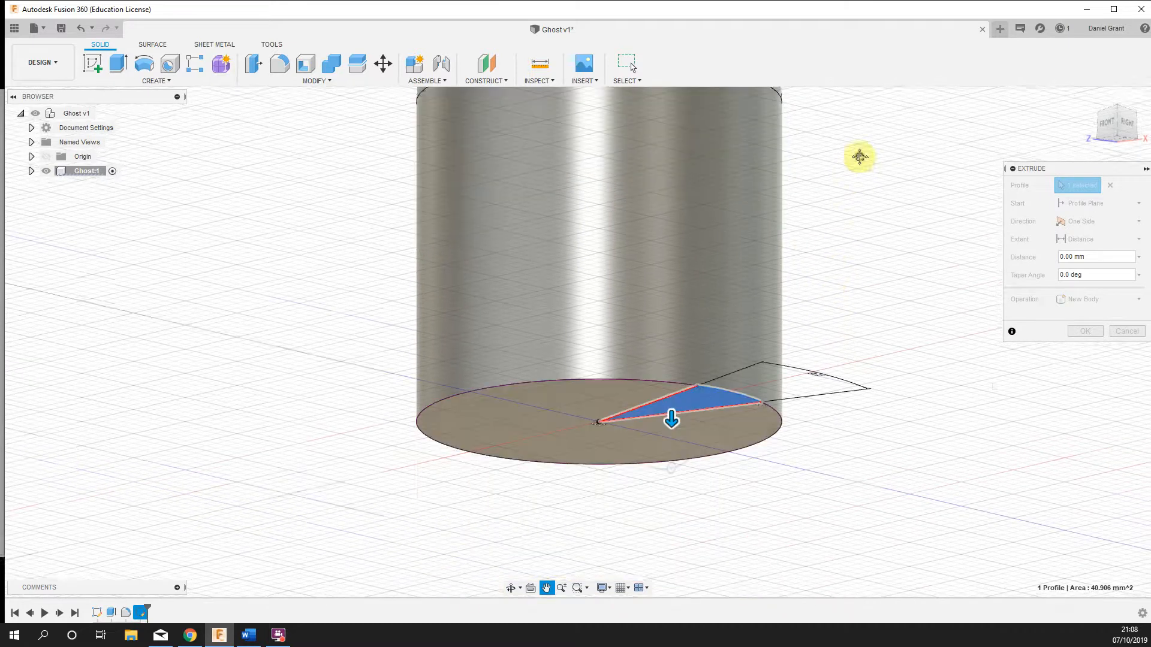
pyautogui.moveTo(690, 362); pyautogui.dragTo(688, 282)
pyautogui.keyDown('shift'); pyautogui.moveTo(829, 357); pyautogui.dragTo(861, 414, button='middle'); pyautogui.keyUp('shift')
pyautogui.moveTo(747, 263); pyautogui.dragTo(749, 255)
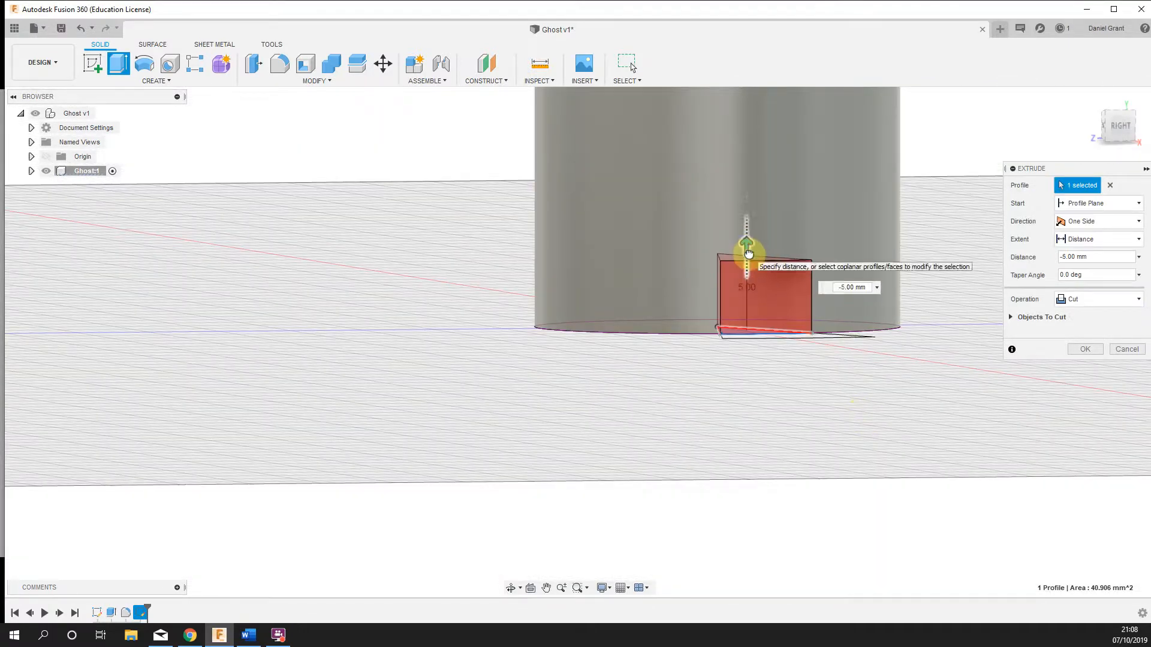
# Step: Try 5 mm as the wedge extrusion distance, set it to -5 mm, and complete the cut
pyautogui.click(854, 289)
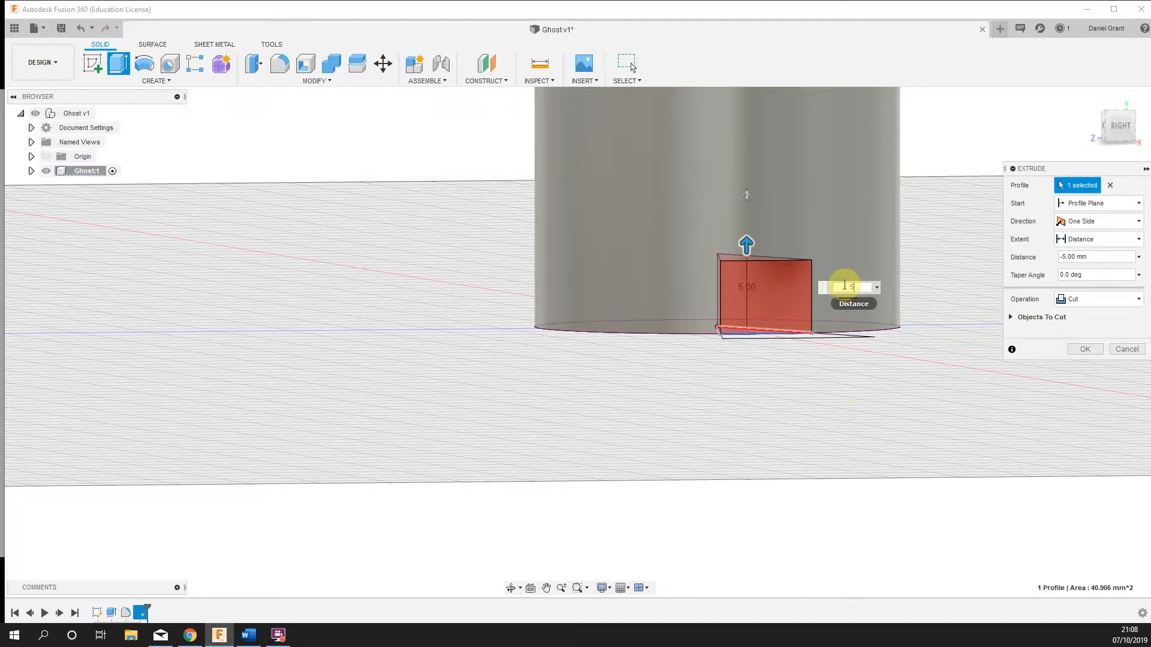
pyautogui.write('5')
pyautogui.press('Return')
pyautogui.keyDown('shift'); pyautogui.moveTo(786, 503); pyautogui.dragTo(776, 442, button='middle'); pyautogui.keyUp('shift')
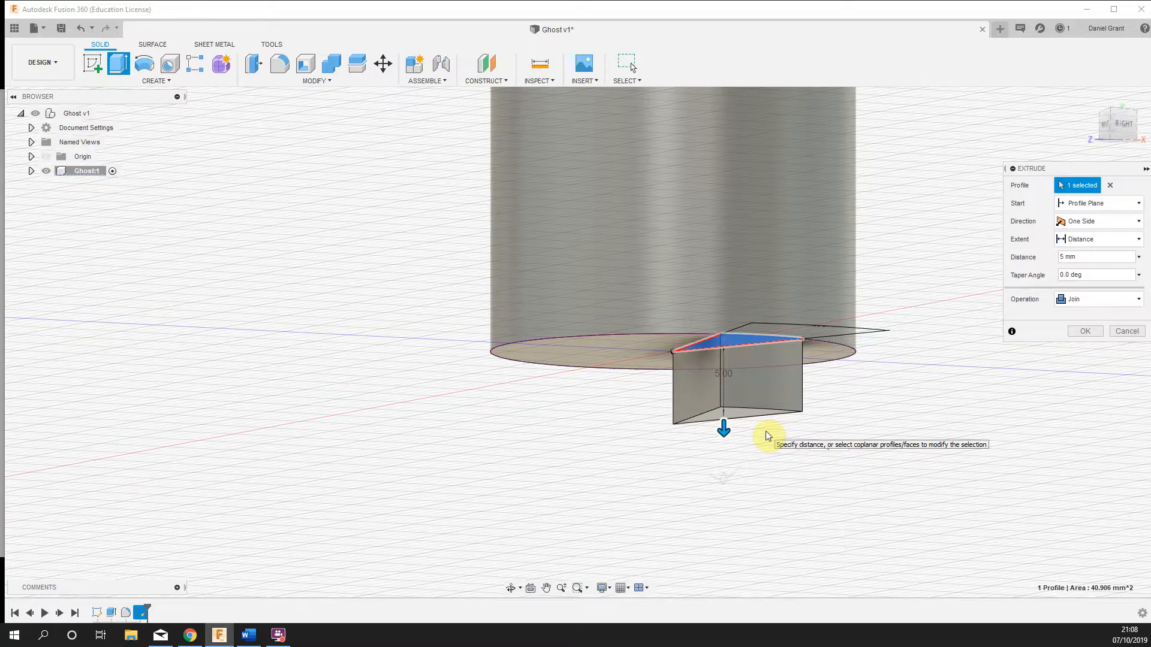
pyautogui.write('-5')
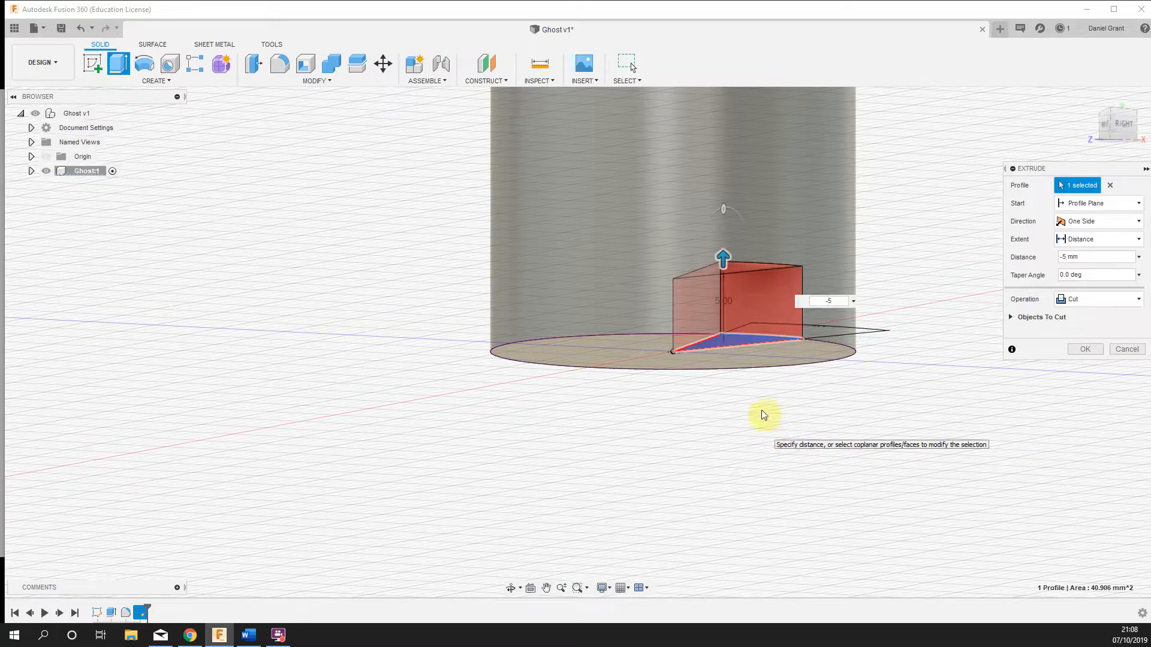
pyautogui.click(1087, 349)
# Step: Chamfer the two straight upper edges inside the wedge cut with an equal distance of 1 mm
pyautogui.scroll(-3, 1045, 339)
pyautogui.keyDown('shift'); pyautogui.moveTo(988, 392); pyautogui.dragTo(987, 400, button='middle'); pyautogui.keyUp('shift')
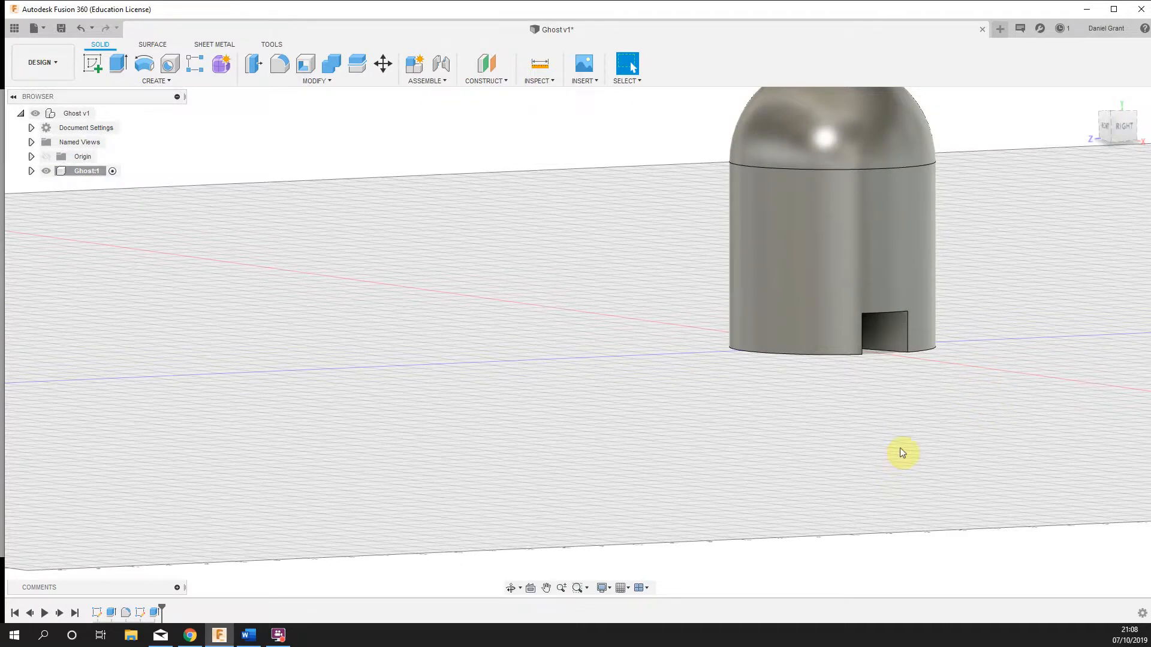
pyautogui.keyDown('shift'); pyautogui.moveTo(906, 409); pyautogui.dragTo(851, 329, button='middle'); pyautogui.keyUp('shift')
pyautogui.scroll(5, 849, 326)
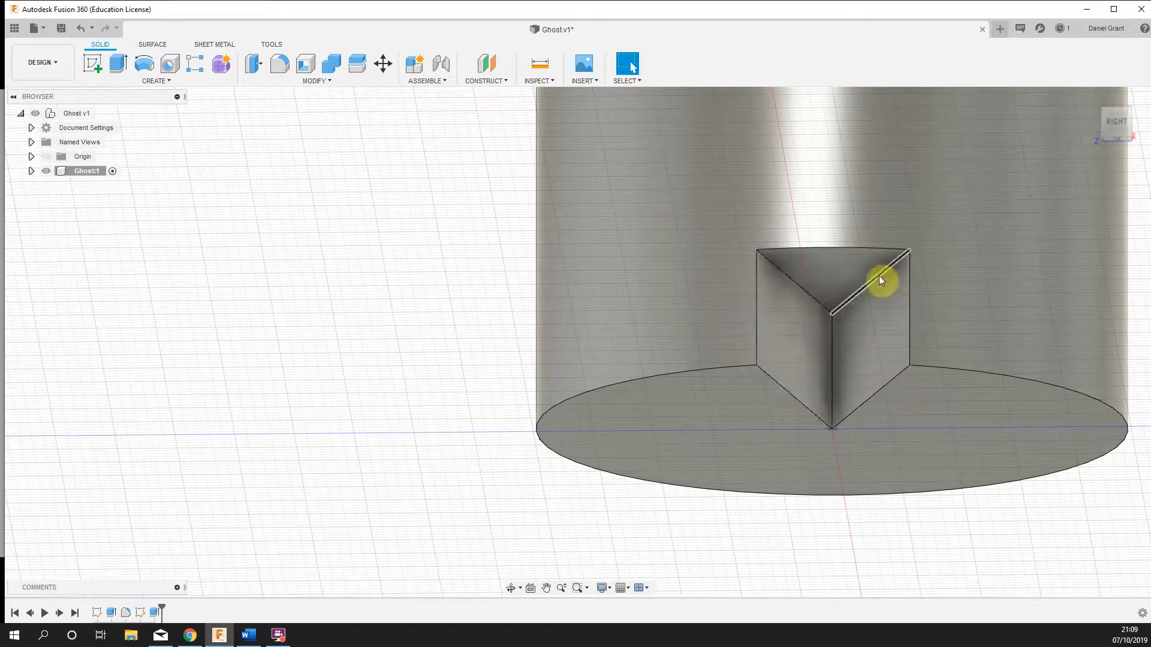
pyautogui.click(319, 80)
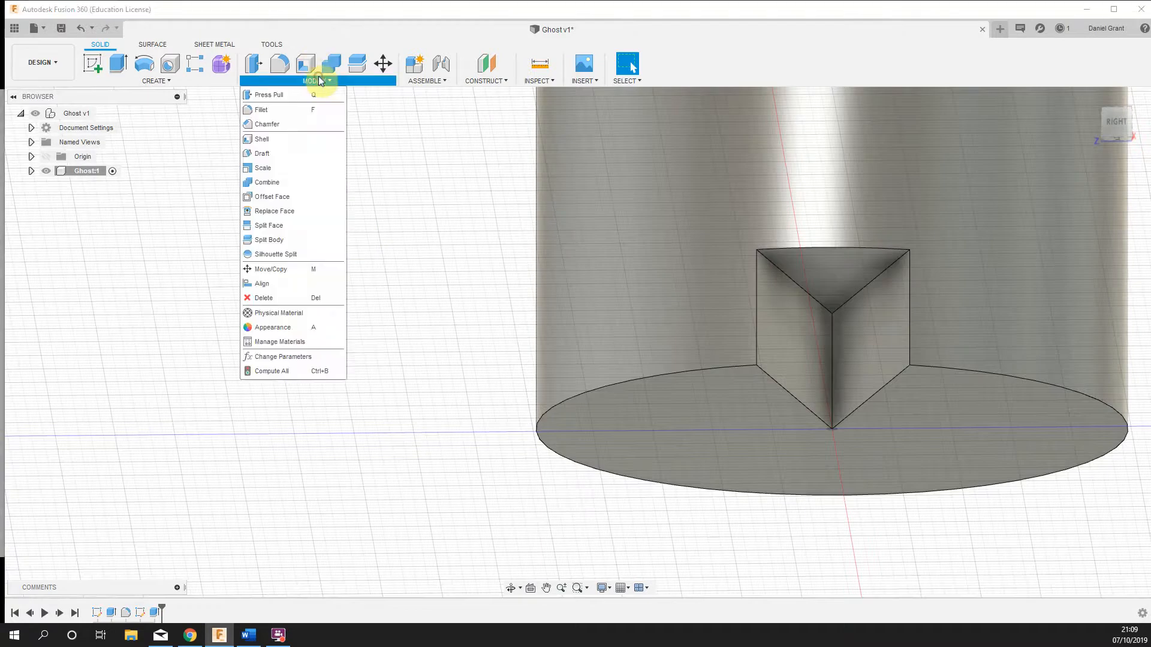
pyautogui.click(264, 124)
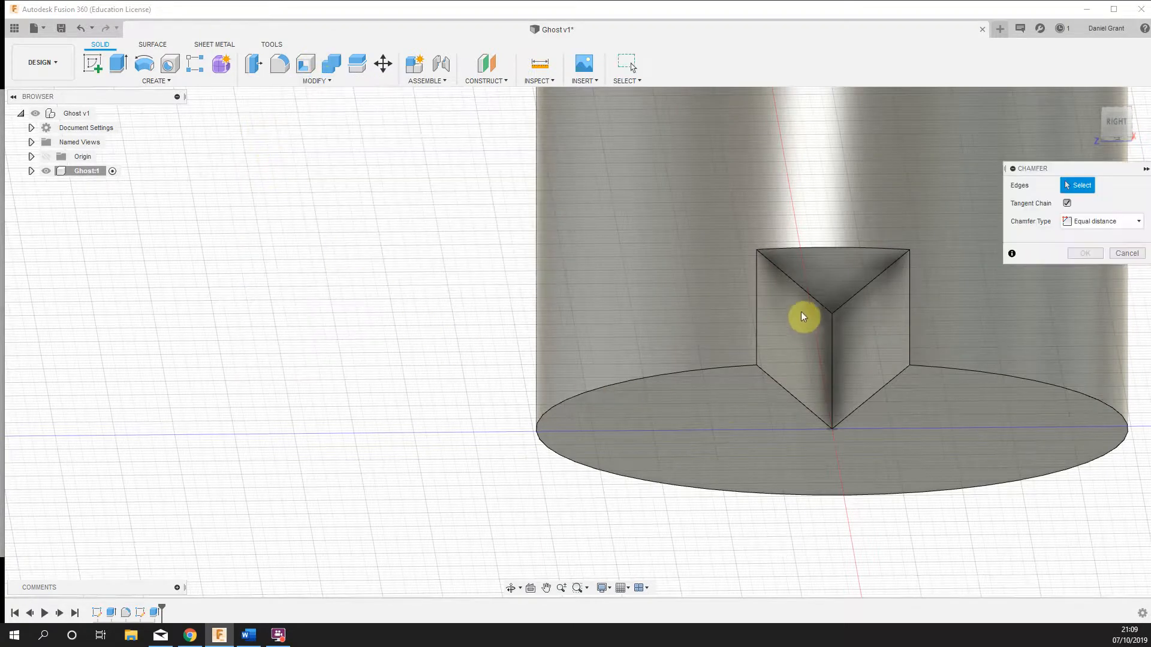
pyautogui.click(802, 292)
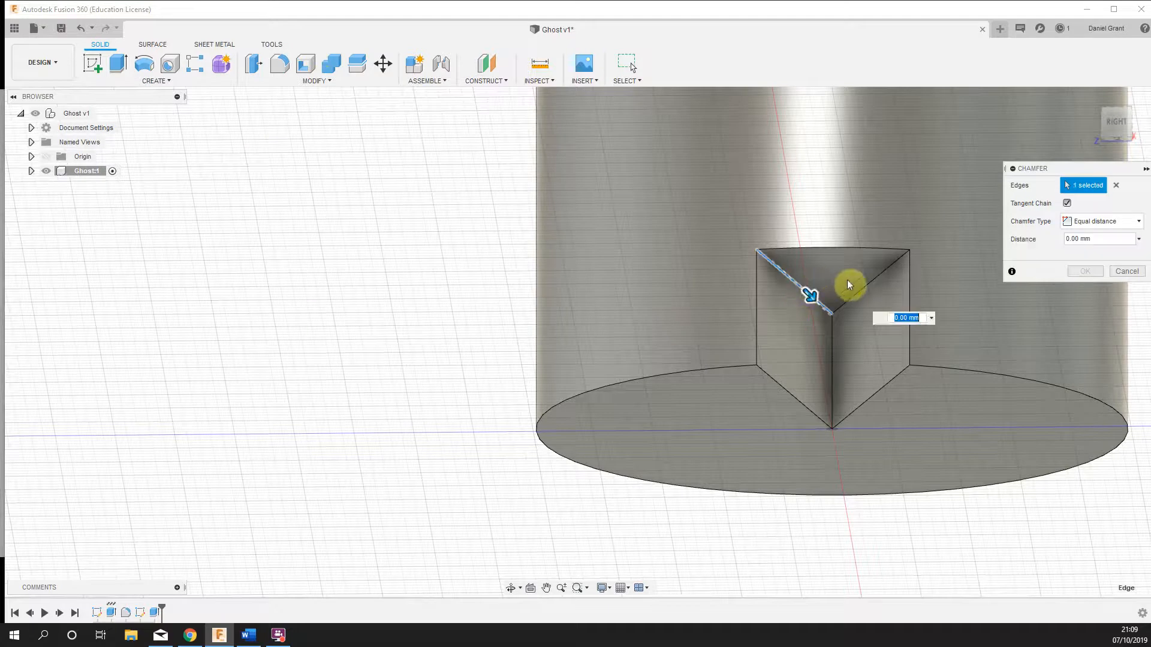
pyautogui.click(870, 287)
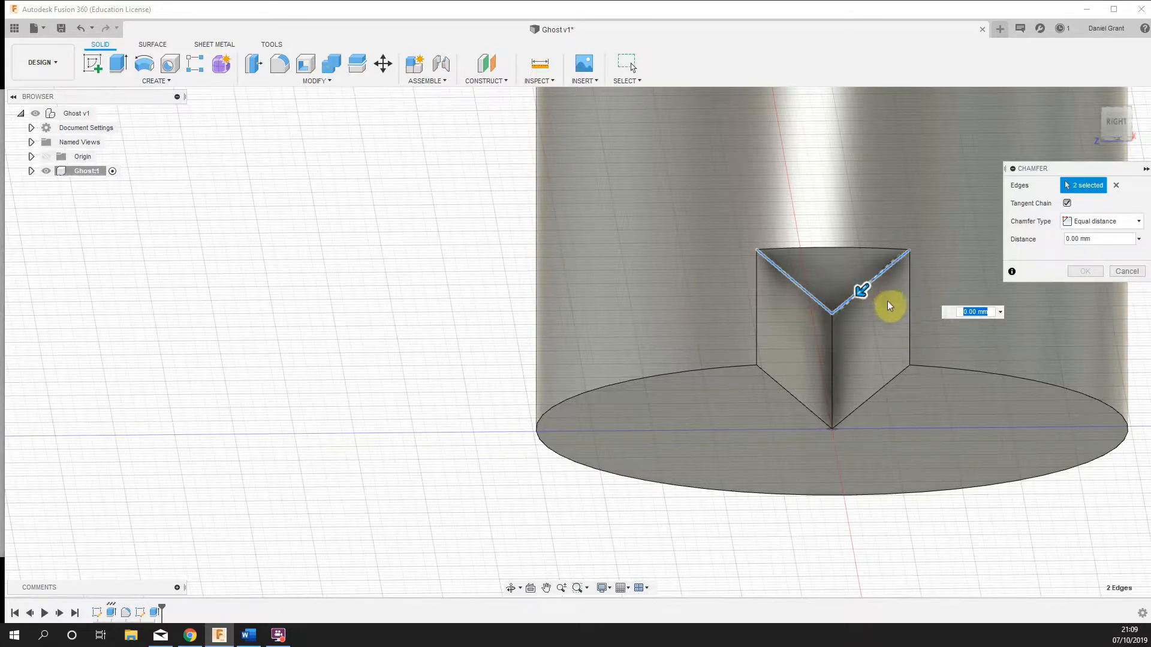
pyautogui.write('1')
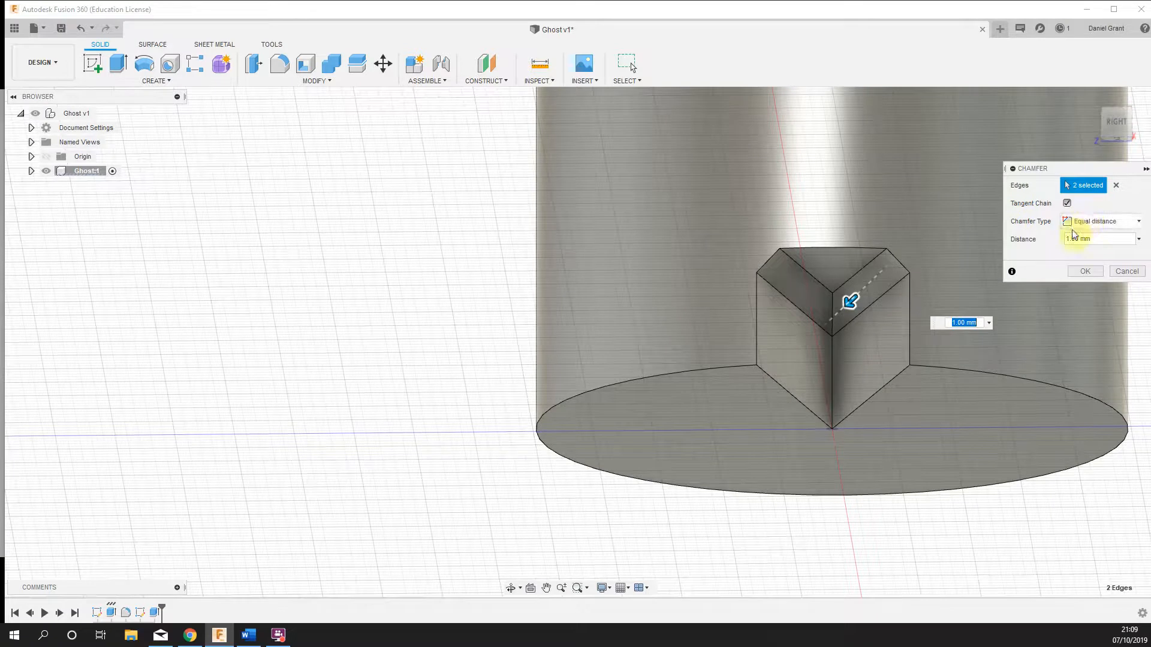
# Step: Try larger equal-distance chamfers on the wedge cut's edges, first 2.00 mm and finally 1.40 mm
pyautogui.keyDown('shift'); pyautogui.moveTo(902, 319); pyautogui.dragTo(886, 337, button='middle'); pyautogui.keyUp('shift')
pyautogui.scroll(5, 872, 300)
pyautogui.moveTo(826, 299); pyautogui.dragTo(802, 320)
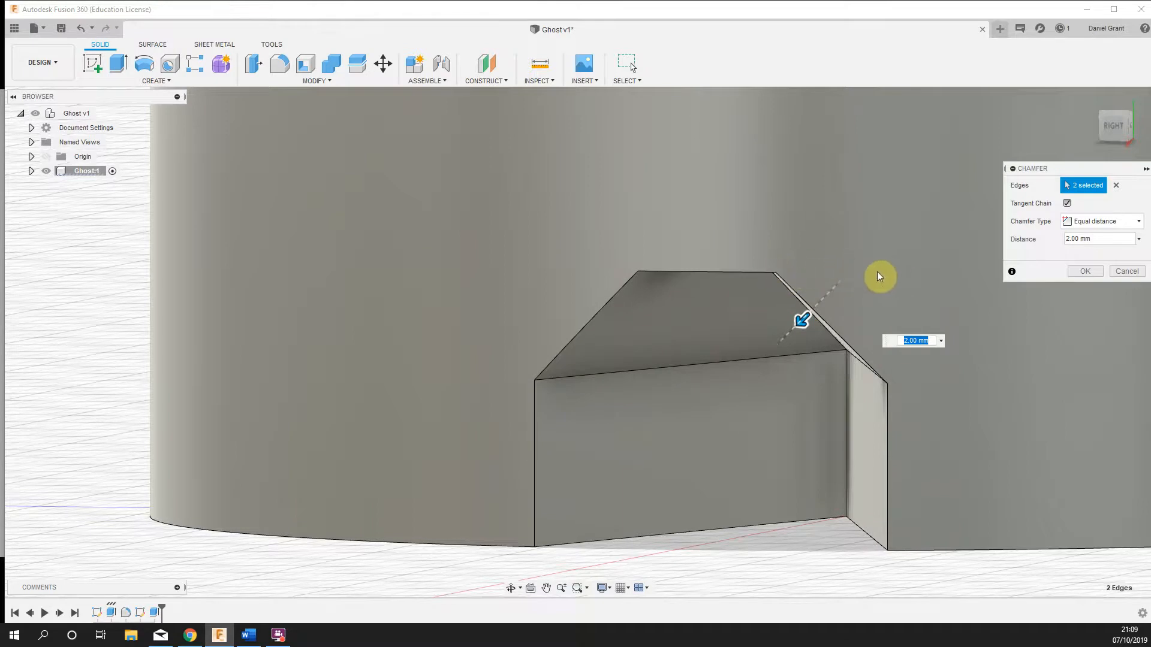
pyautogui.moveTo(803, 332); pyautogui.dragTo(831, 315)
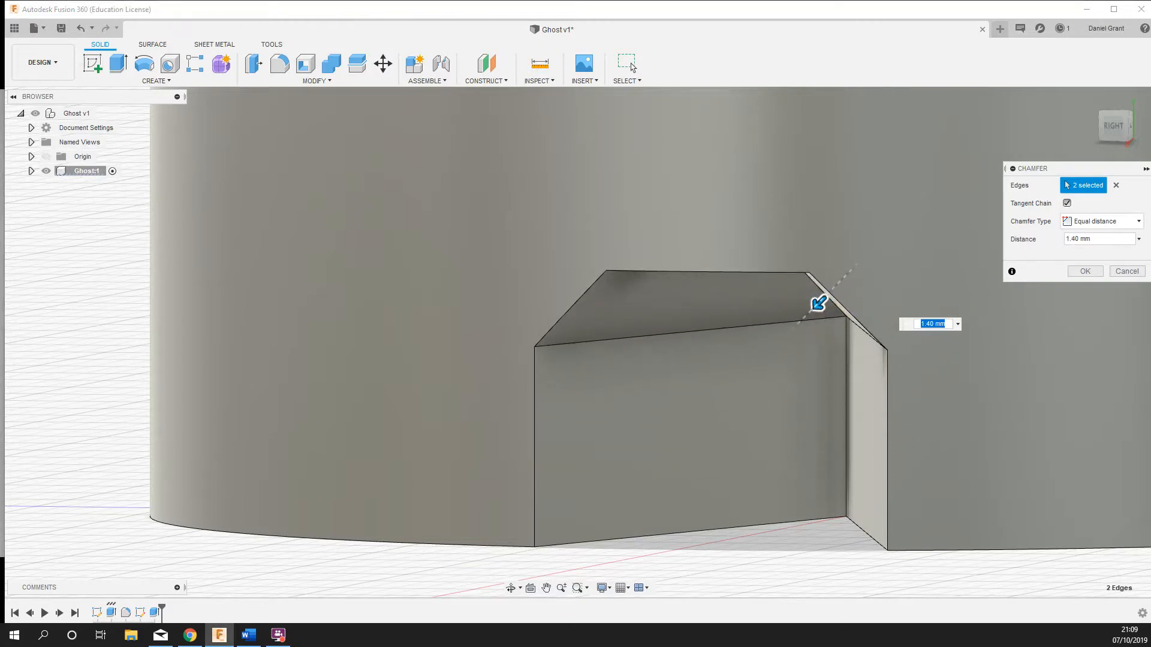
# Step: Switch the wedge cut's chamfer to the Two distances type and set its first distance to 5 mm
pyautogui.scroll(-2, 864, 424)
pyautogui.keyDown('shift'); pyautogui.moveTo(835, 477); pyautogui.dragTo(847, 475, button='middle'); pyautogui.keyUp('shift')
pyautogui.click(1109, 222)
pyautogui.click(1078, 245)
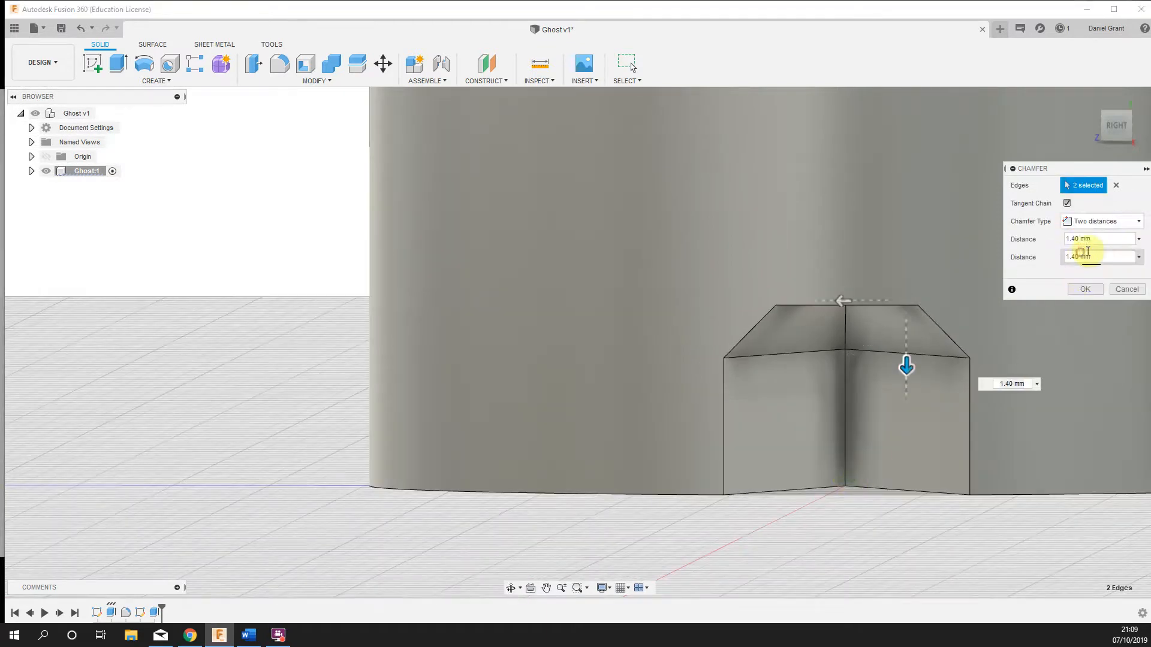
pyautogui.click(1118, 238)
pyautogui.write('5')
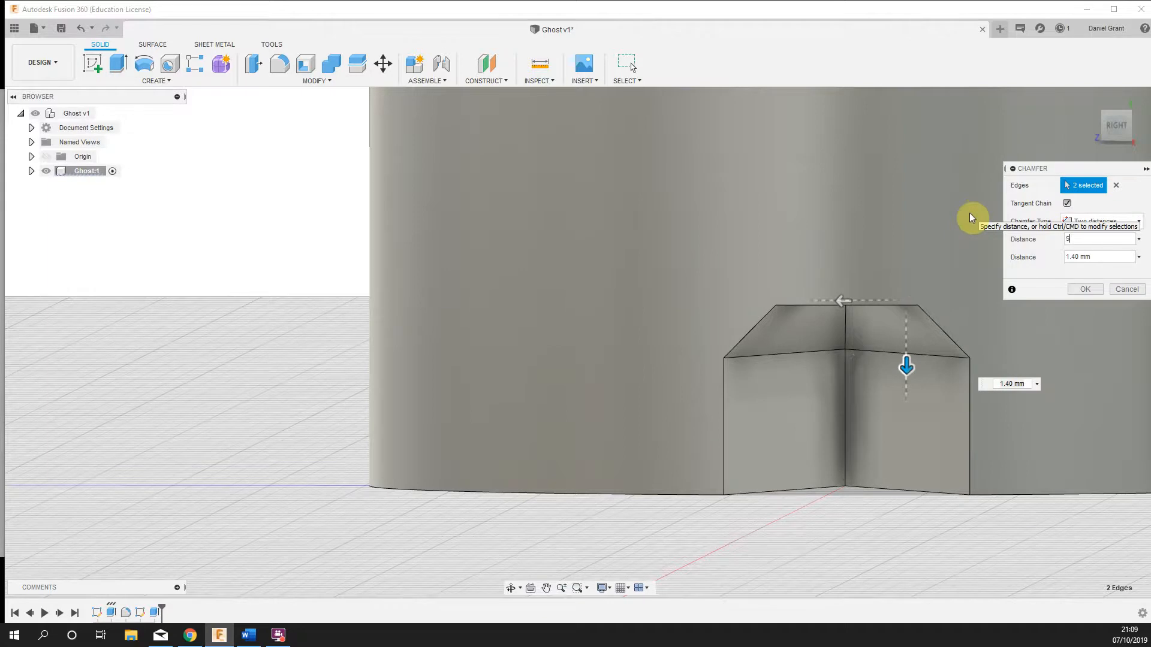
pyautogui.press('Tab')
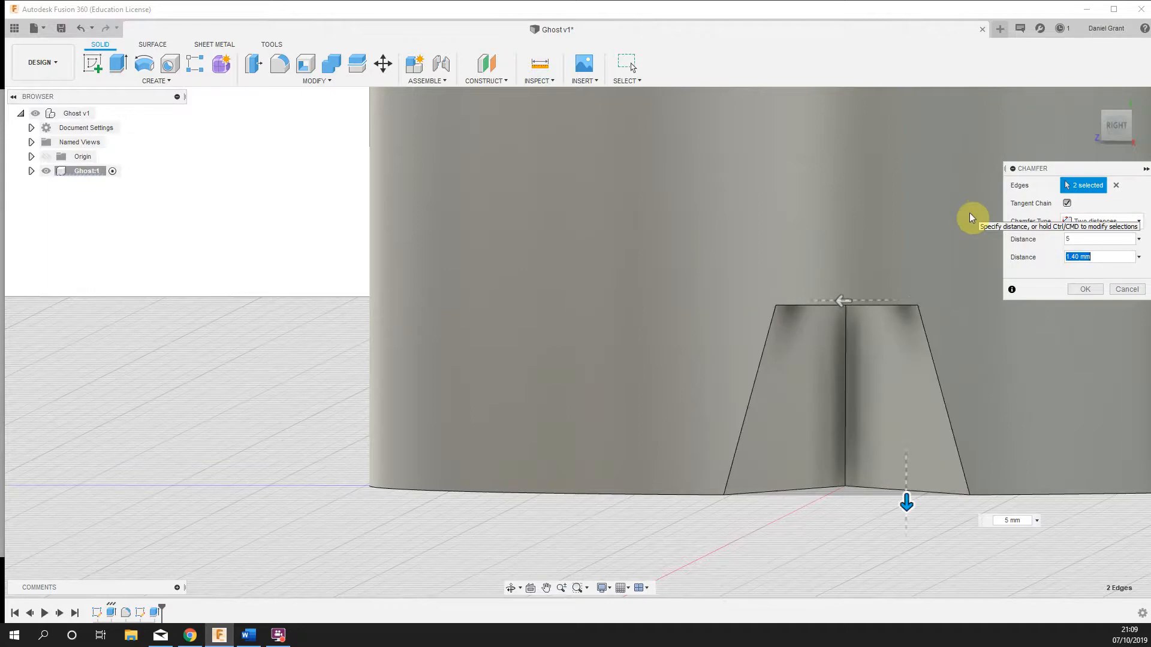
# Step: Set the chamfer's second distance to 3.2 mm and complete the pointed notch
pyautogui.write('3.2')
pyautogui.keyDown('shift'); pyautogui.moveTo(863, 539); pyautogui.dragTo(857, 519, button='middle'); pyautogui.keyUp('shift')
pyautogui.click(1087, 258)
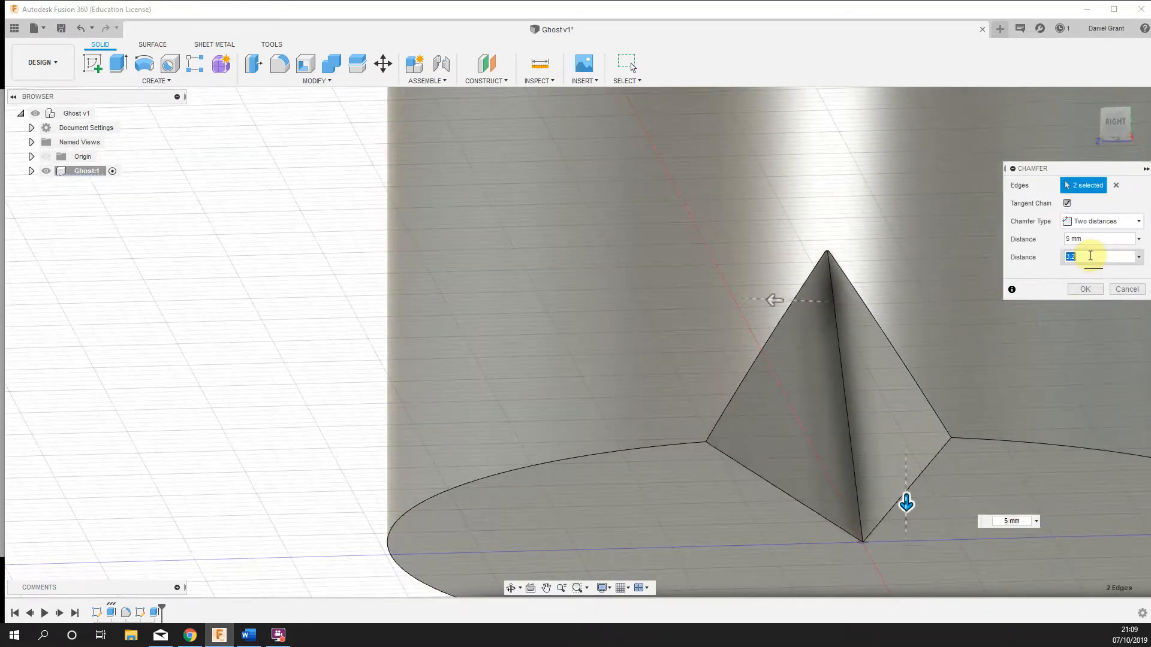
pyautogui.moveTo(1088, 258); pyautogui.dragTo(1065, 268)
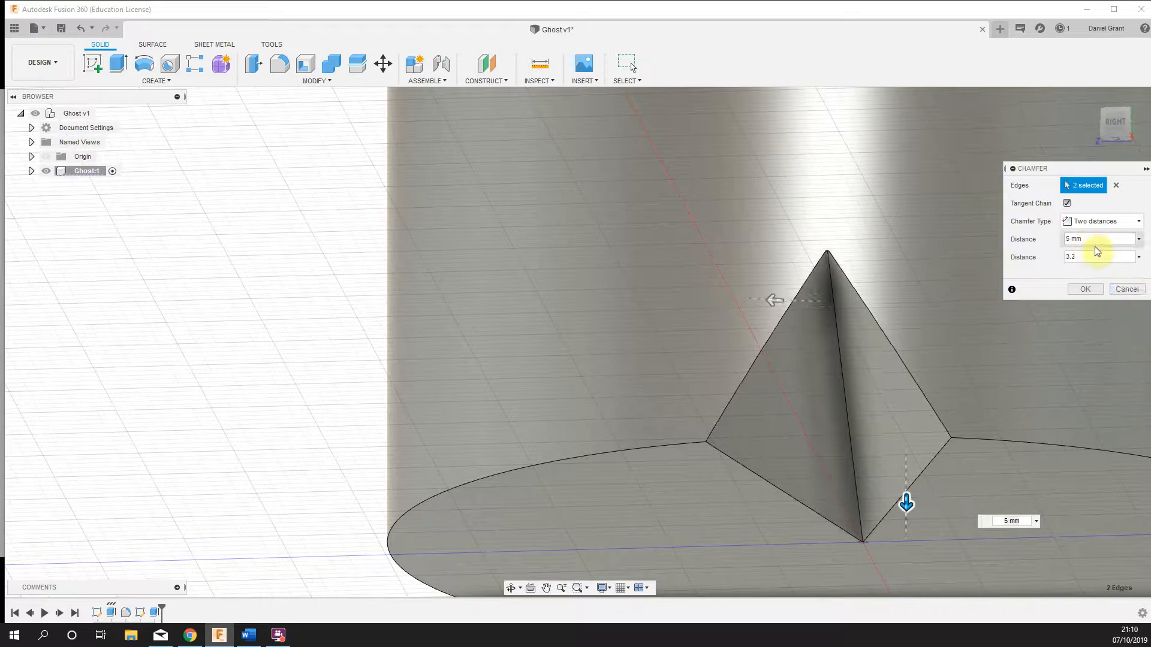
pyautogui.click(1083, 289)
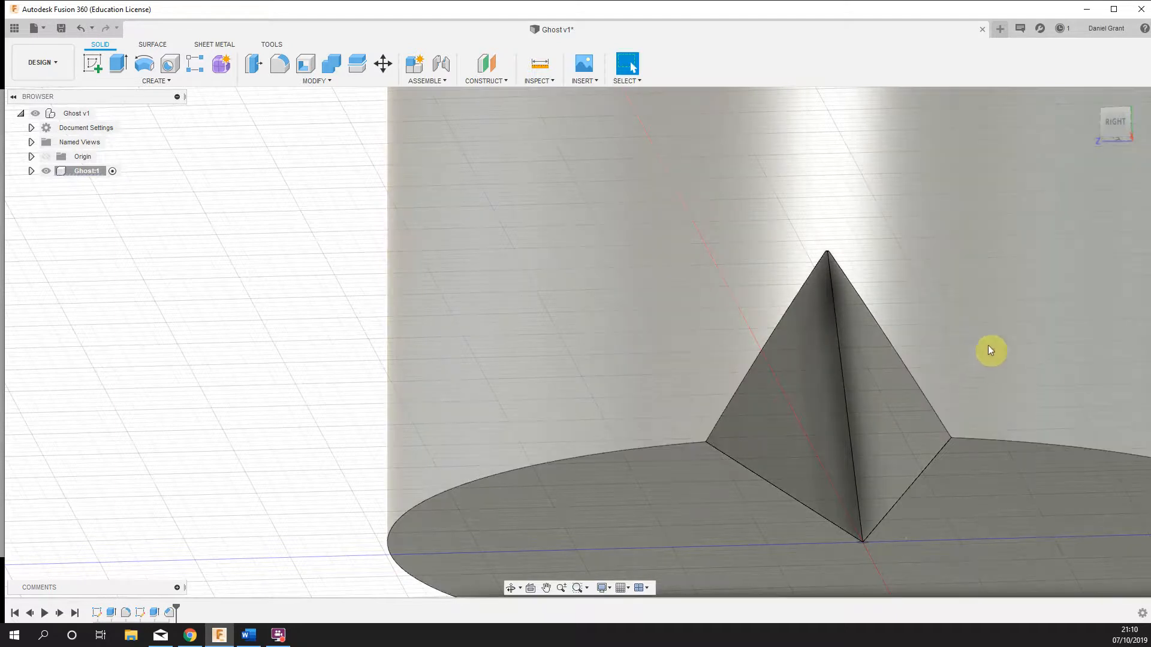
# Step: Turn off the layout grid display
pyautogui.scroll(-4, 936, 287)
pyautogui.scroll(-3, 932, 291)
pyautogui.keyDown('shift'); pyautogui.moveTo(889, 295); pyautogui.dragTo(719, 465, button='middle'); pyautogui.keyUp('shift')
pyautogui.scroll(-3, 1018, 369)
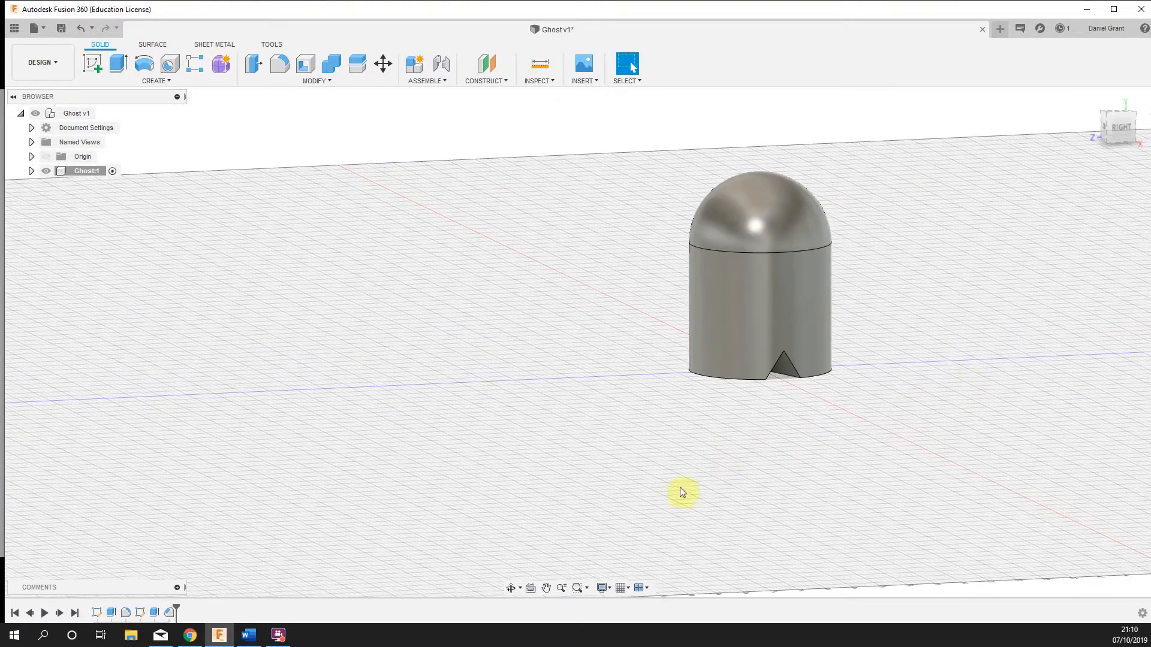
pyautogui.scroll(3, 820, 369)
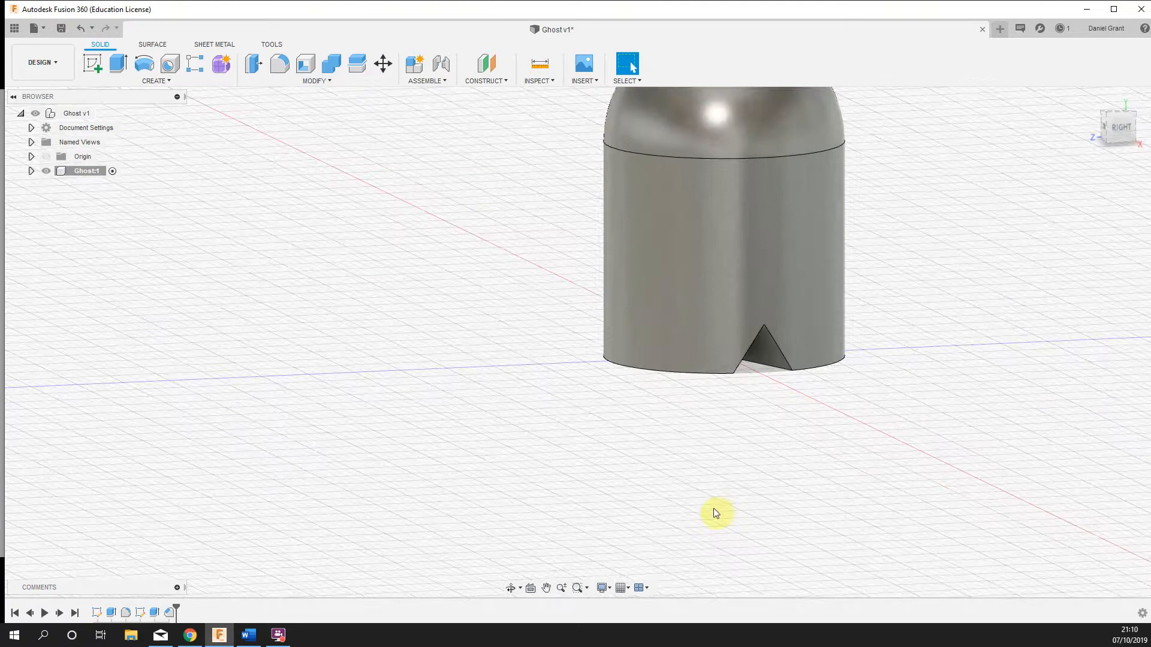
pyautogui.click(620, 587)
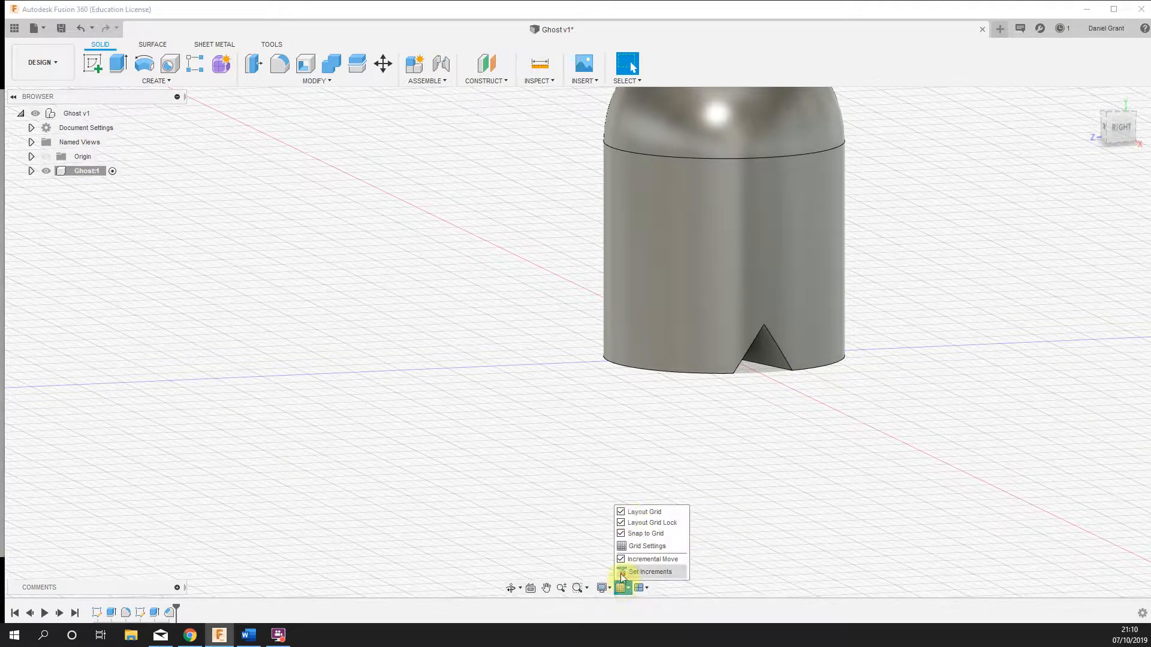
pyautogui.click(627, 514)
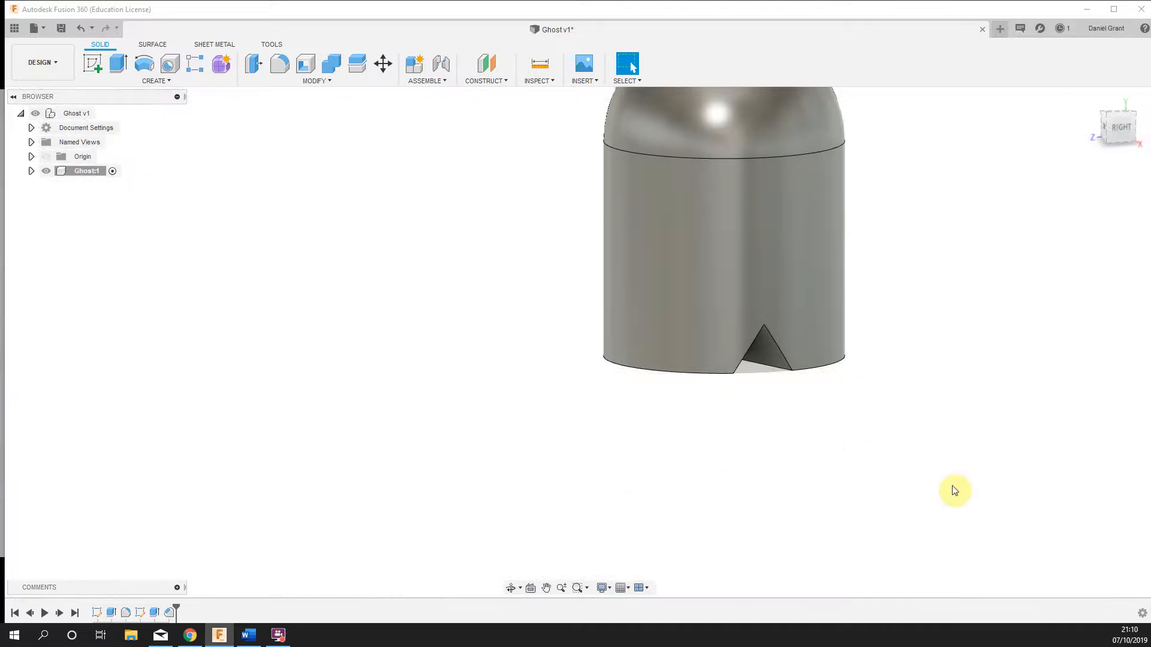
# Step: Start a circular pattern of faces with the notch's two inner faces as the objects
pyautogui.scroll(-1, 954, 461)
pyautogui.moveTo(956, 463); pyautogui.dragTo(881, 592, button='middle')
pyautogui.keyDown('shift'); pyautogui.moveTo(855, 521); pyautogui.dragTo(847, 432, button='middle'); pyautogui.keyUp('shift')
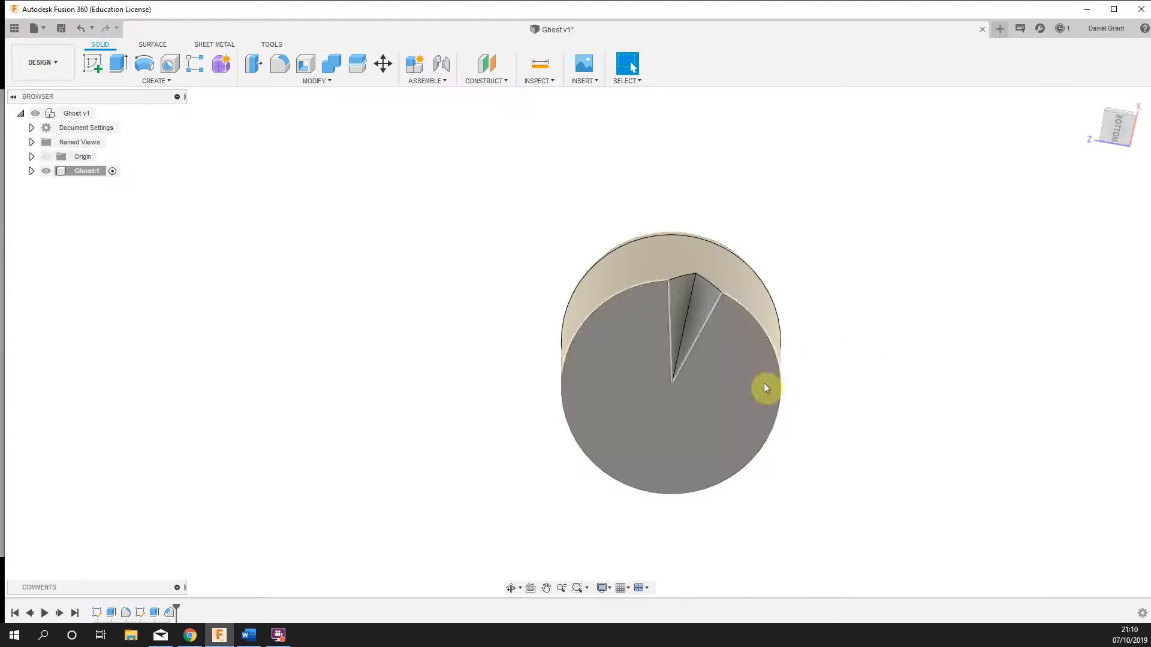
pyautogui.keyDown('shift'); pyautogui.moveTo(803, 331); pyautogui.dragTo(908, 420, button='middle'); pyautogui.keyUp('shift')
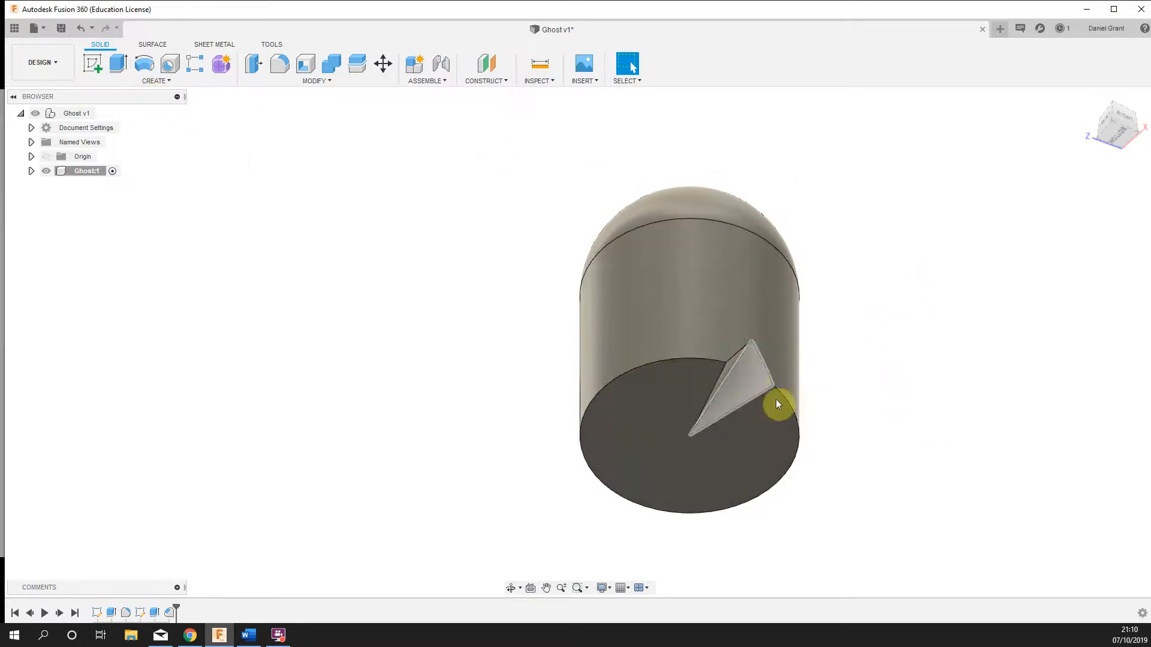
pyautogui.keyDown('shift'); pyautogui.moveTo(853, 395); pyautogui.dragTo(792, 404, button='middle'); pyautogui.keyUp('shift')
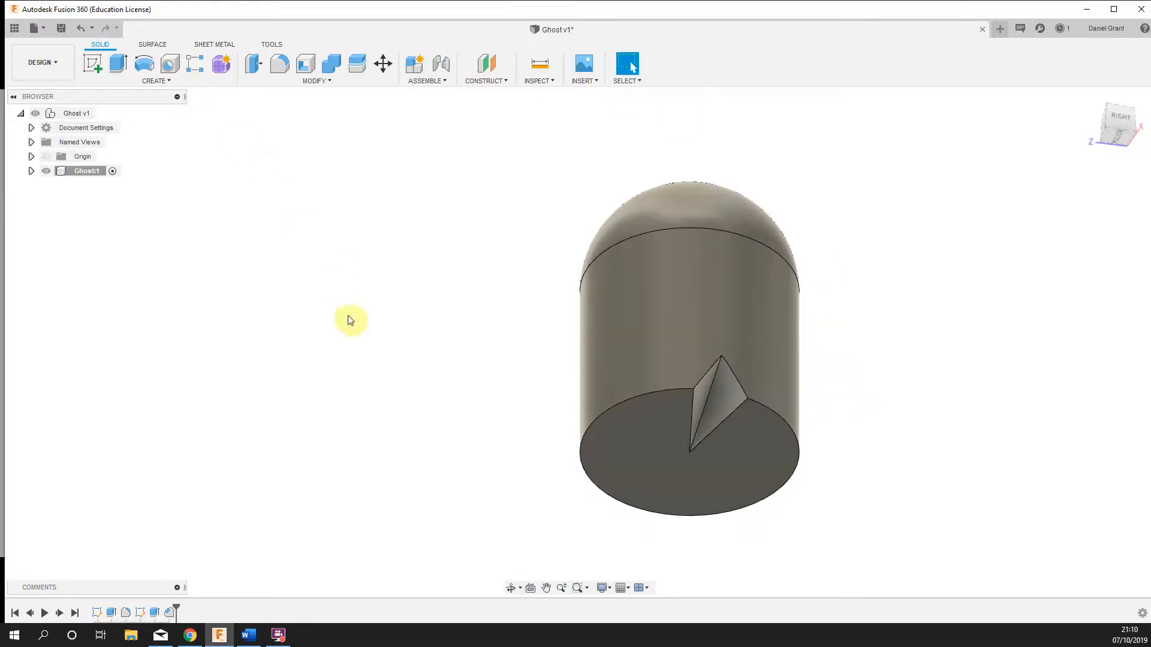
pyautogui.click(151, 85)
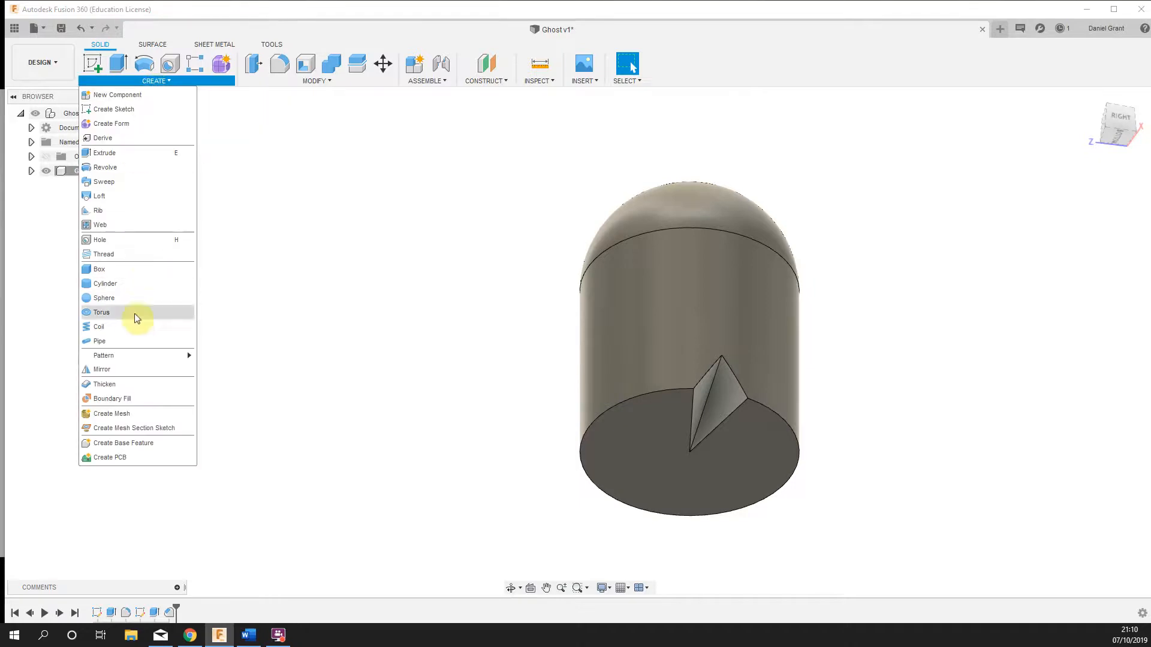
pyautogui.moveTo(132, 357)
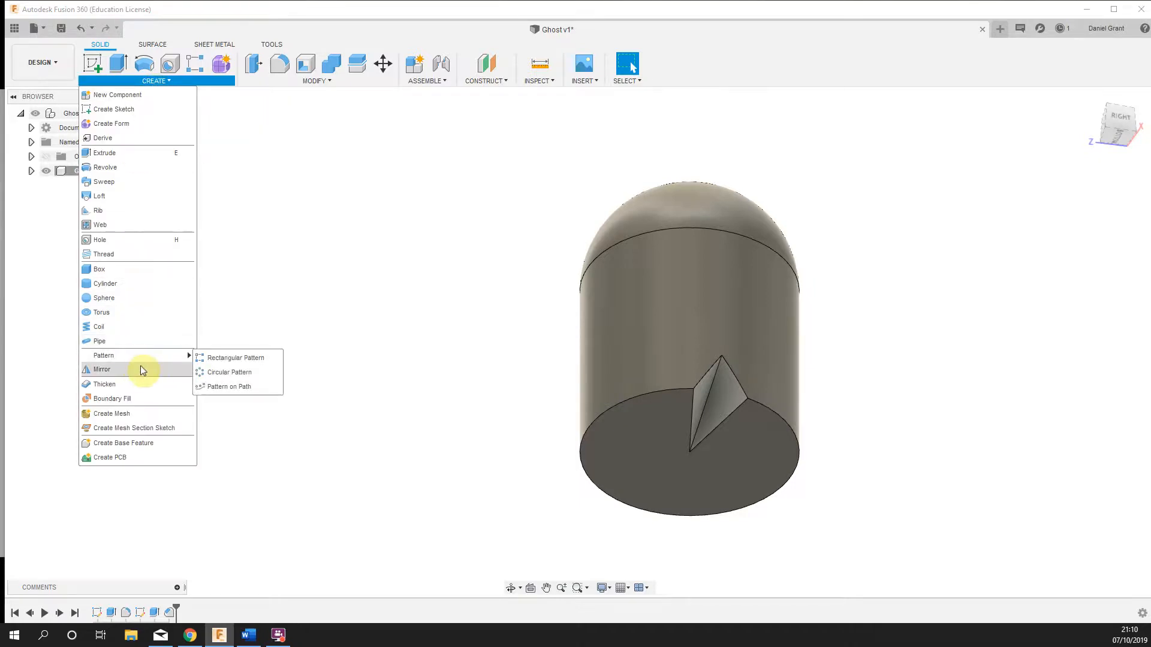
pyautogui.click(225, 372)
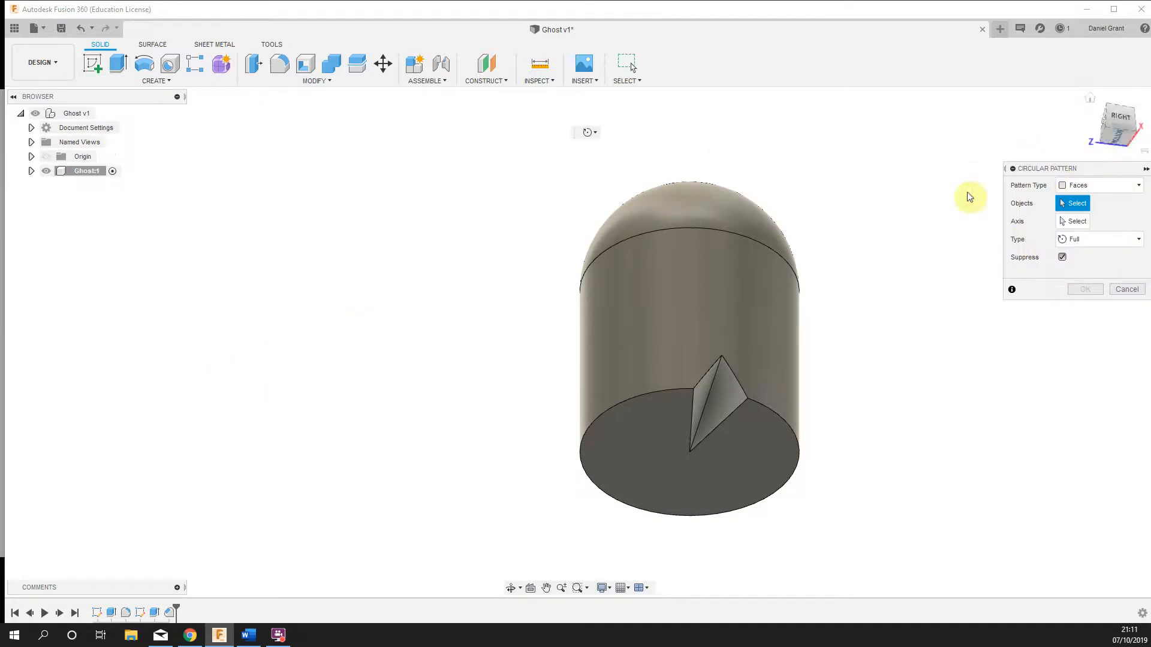
pyautogui.click(1145, 171)
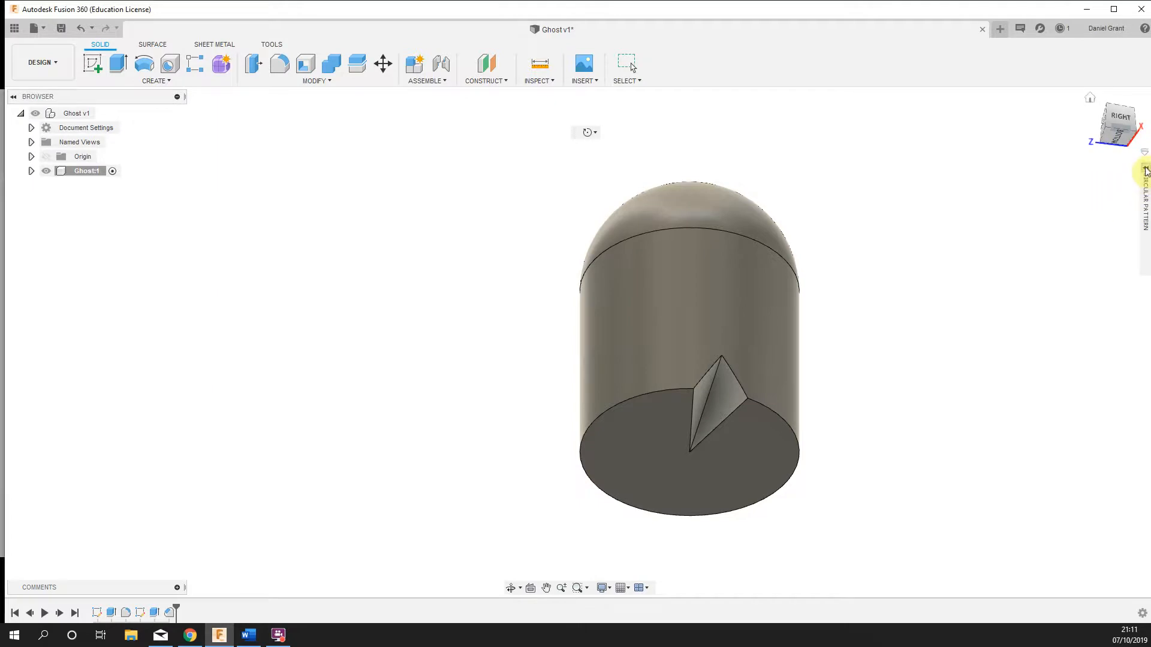
pyautogui.click(1146, 172)
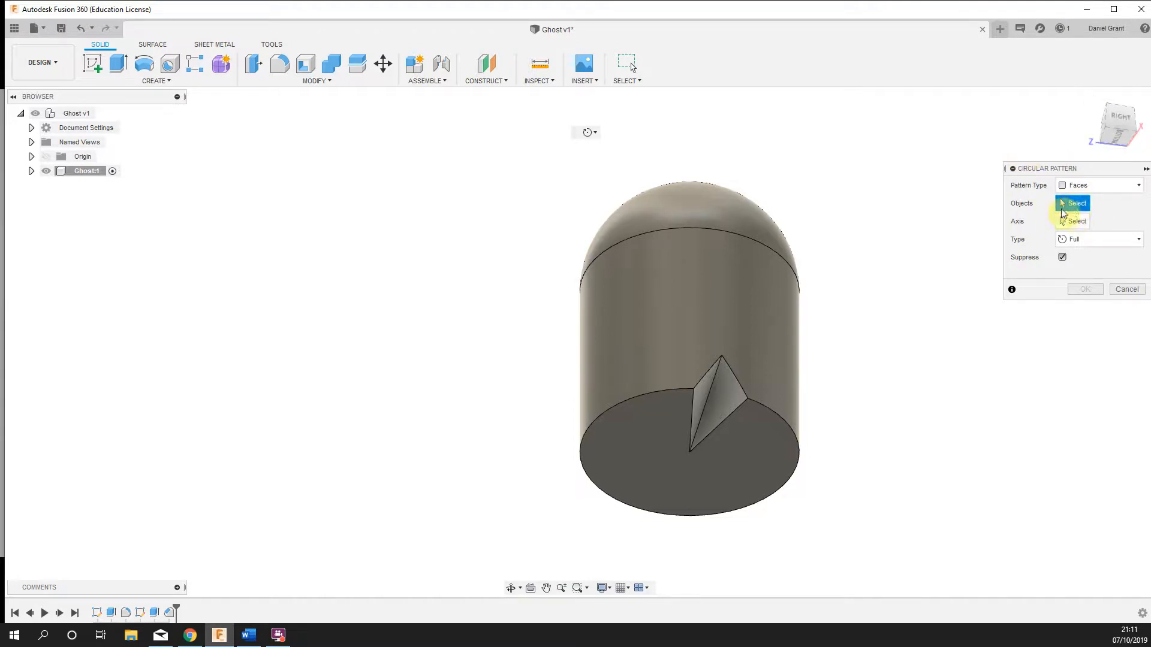
pyautogui.scroll(5, 839, 383)
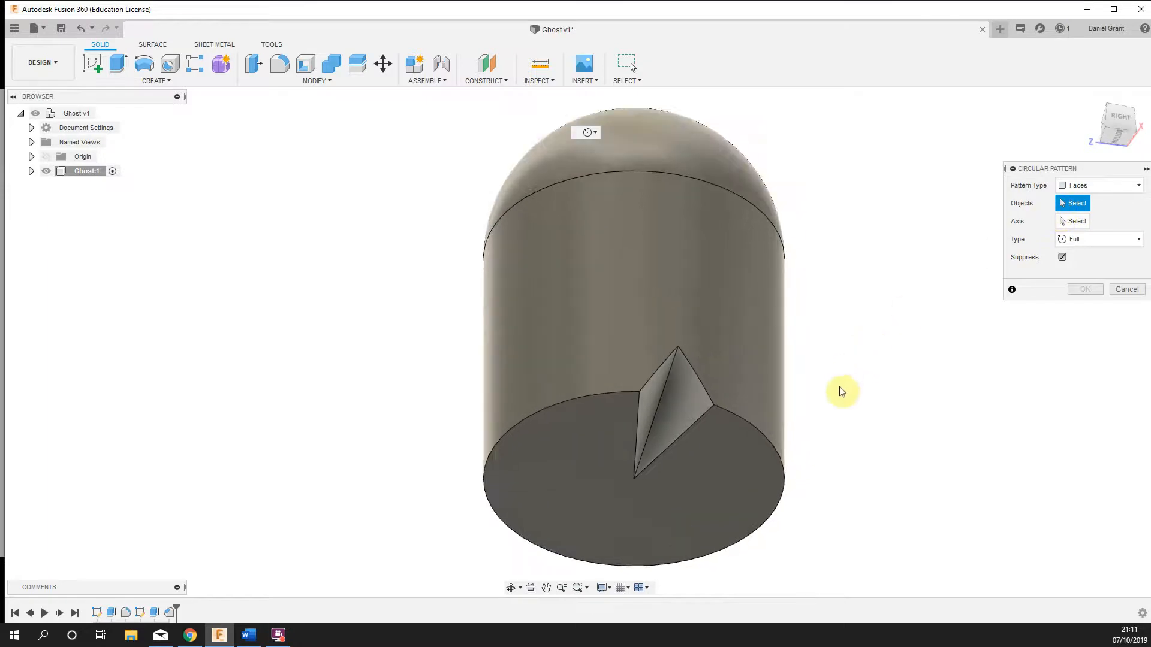
pyautogui.click(556, 401)
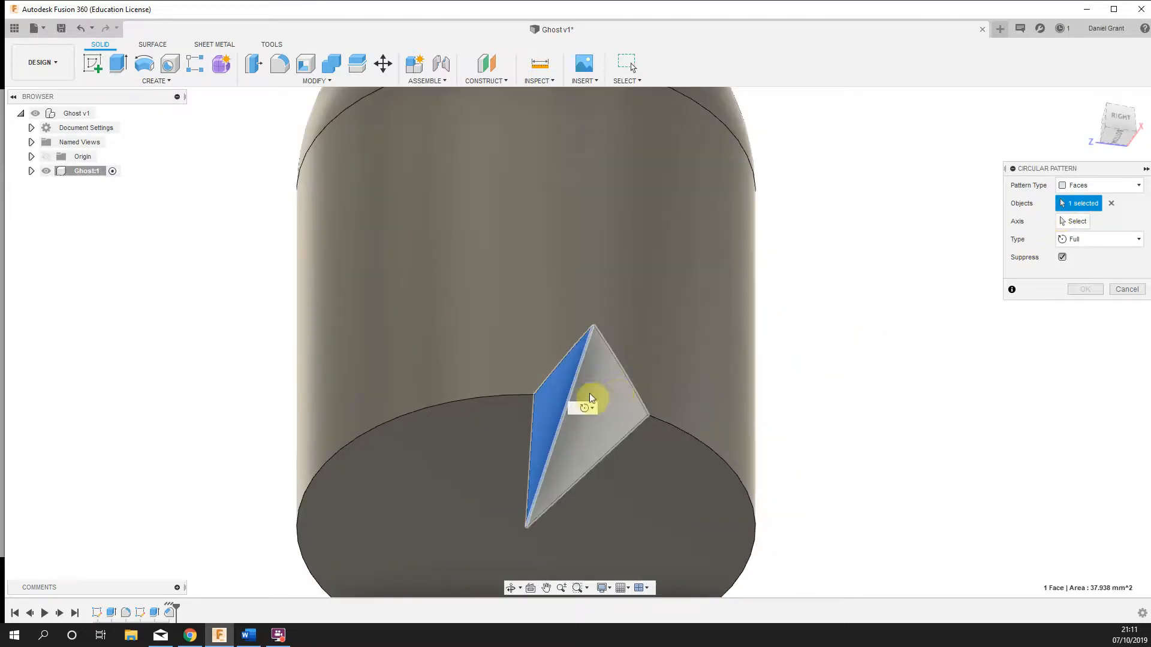
pyautogui.click(614, 390)
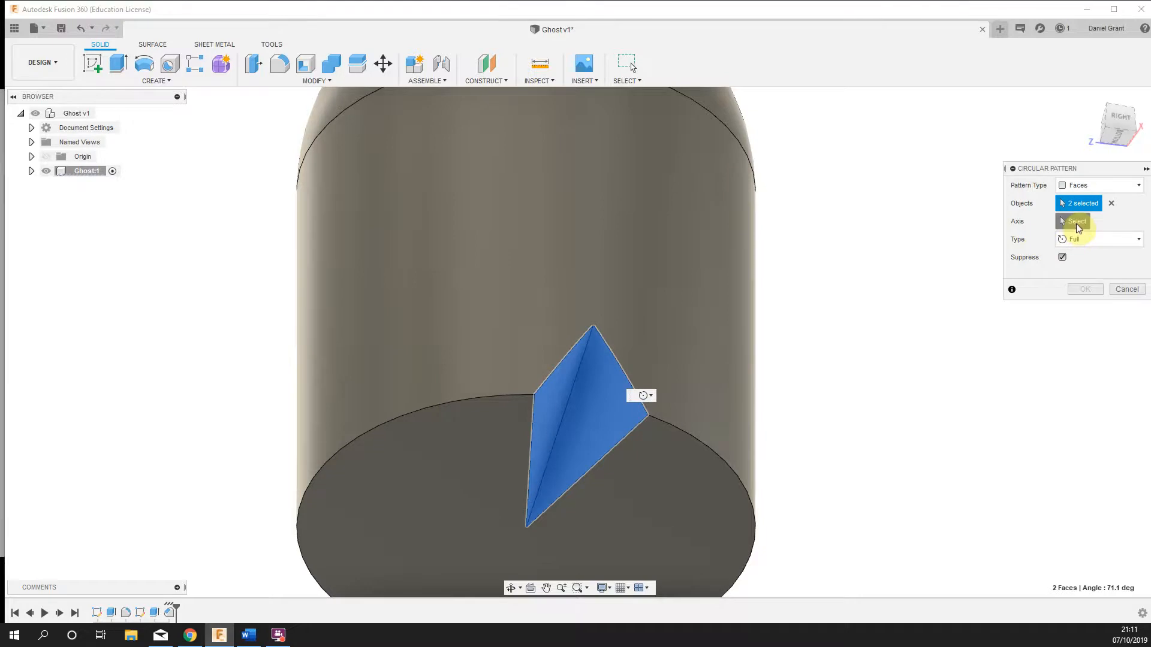
# Step: Use the ghost's cylindrical body face as the axis of the circular pattern
pyautogui.click(1077, 222)
pyautogui.scroll(-1, 865, 350)
pyautogui.scroll(-1, 864, 347)
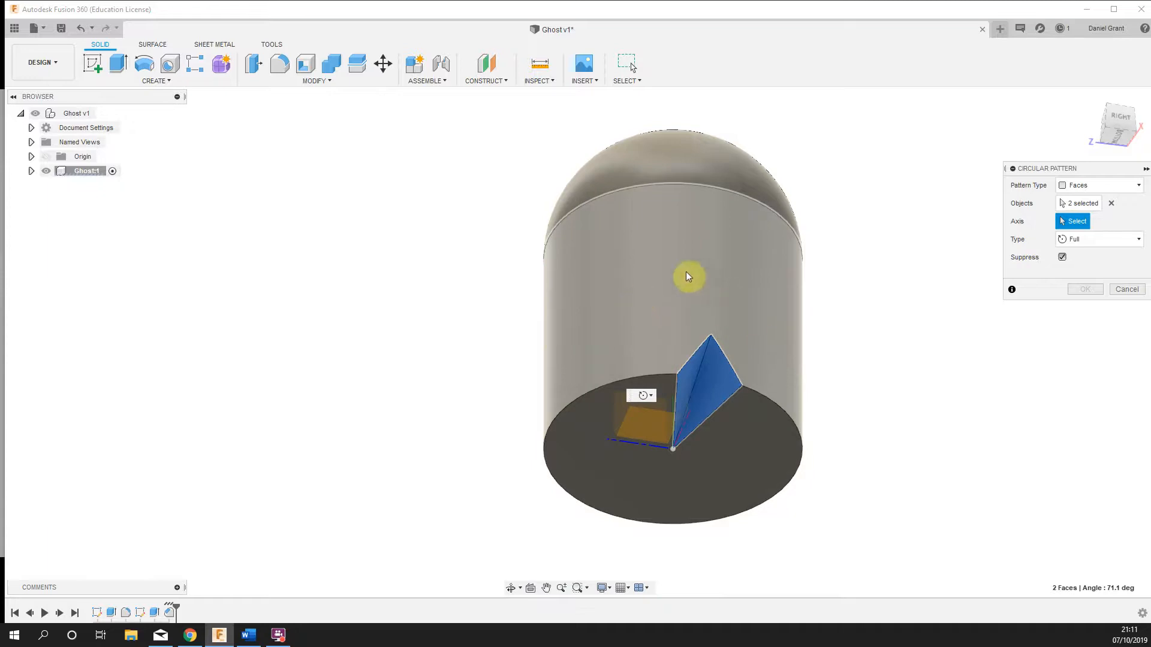
pyautogui.click(638, 297)
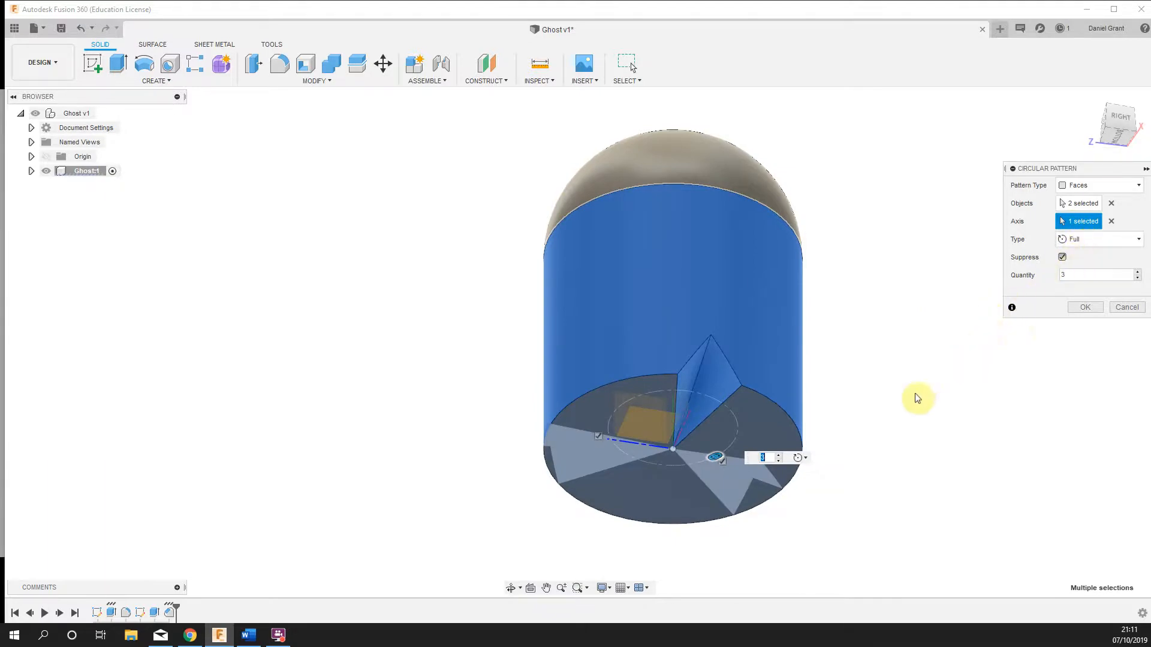
pyautogui.keyDown('shift'); pyautogui.moveTo(890, 452); pyautogui.dragTo(966, 337, button='middle'); pyautogui.keyUp('shift')
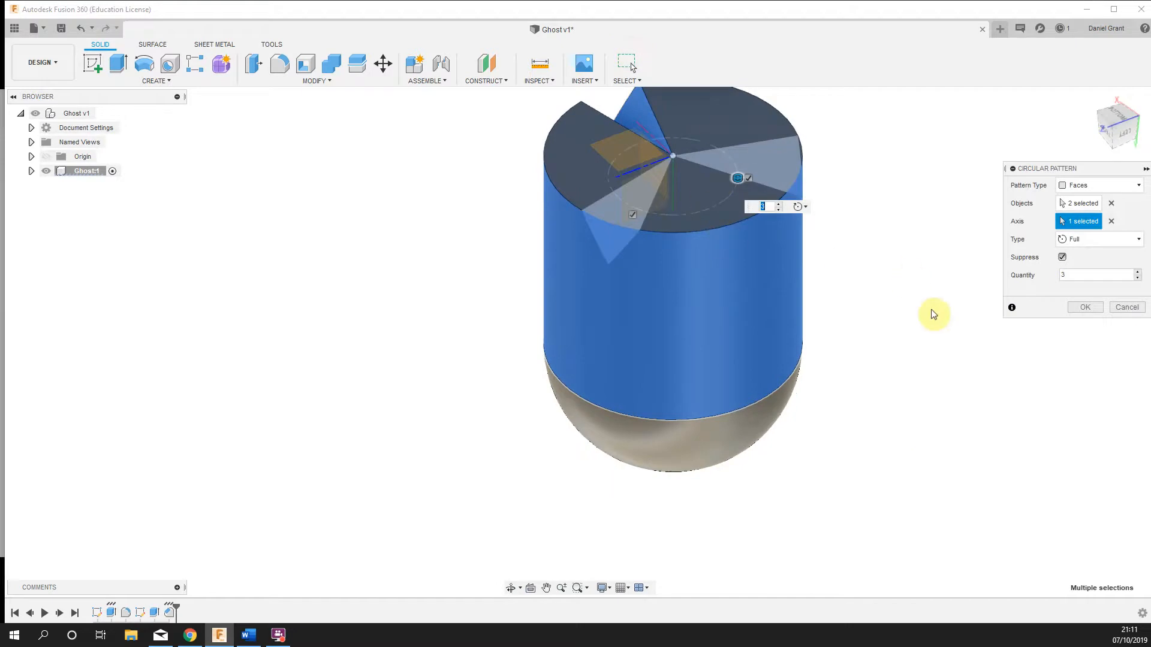
# Step: Set the circular pattern's quantity to 12 and complete the notches around the base
pyautogui.click(1137, 273)
pyautogui.click(1137, 272)
pyautogui.click(1136, 272)
pyautogui.click(1137, 272)
pyautogui.click(1137, 272)
pyautogui.click(1137, 272)
pyautogui.click(1136, 272)
pyautogui.click(1137, 272)
pyautogui.click(1137, 272)
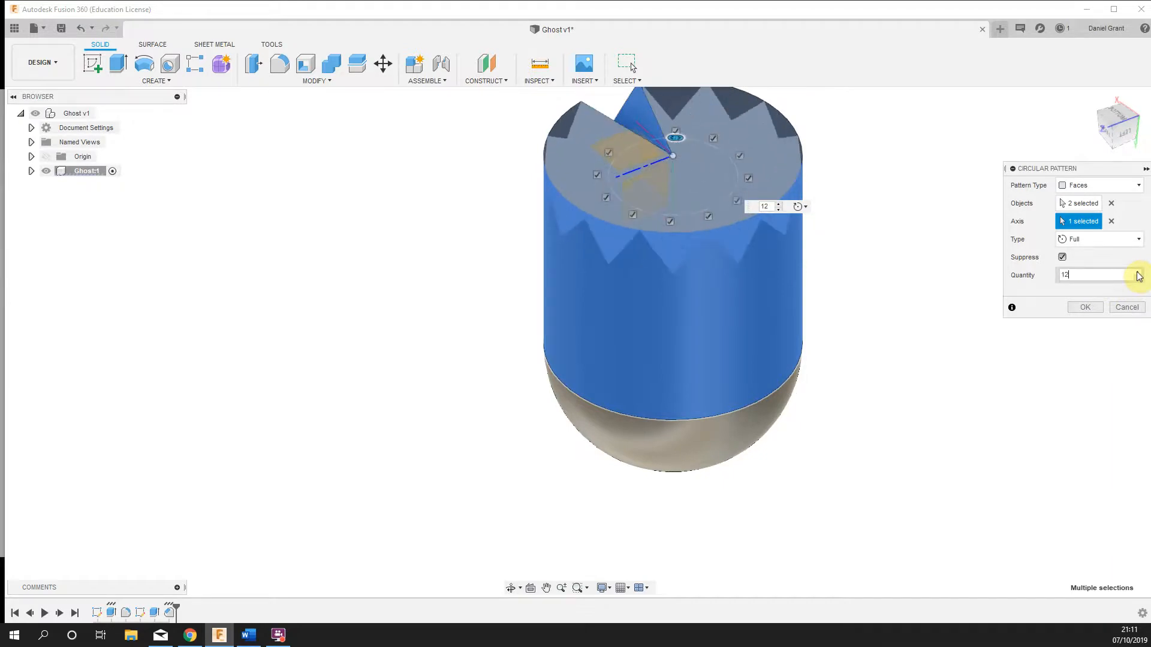
pyautogui.click(1082, 307)
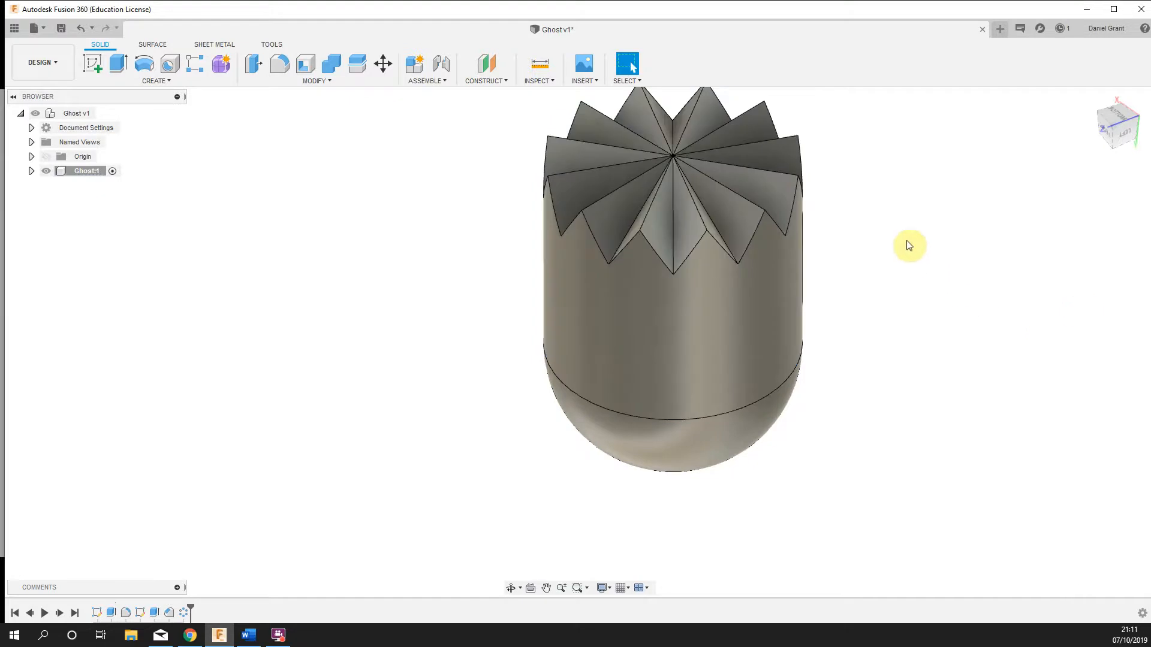
# Step: Save the Ghost design as a new version with the description User Saved
pyautogui.keyDown('shift'); pyautogui.moveTo(923, 222); pyautogui.dragTo(983, 323, button='middle'); pyautogui.keyUp('shift')
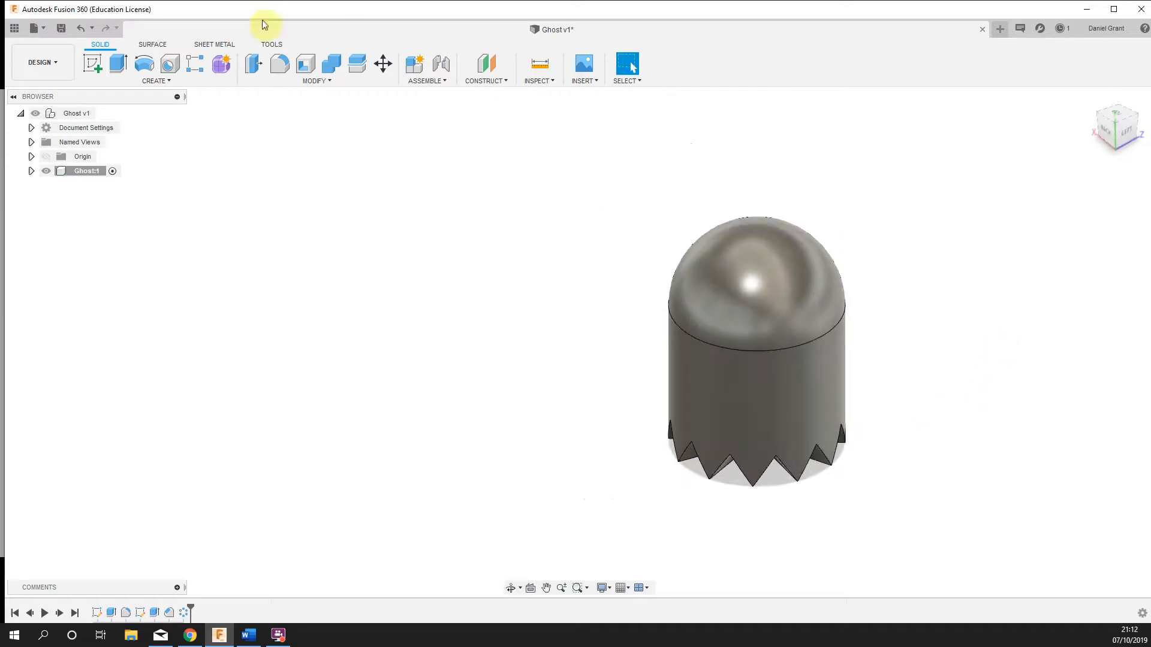
pyautogui.click(61, 28)
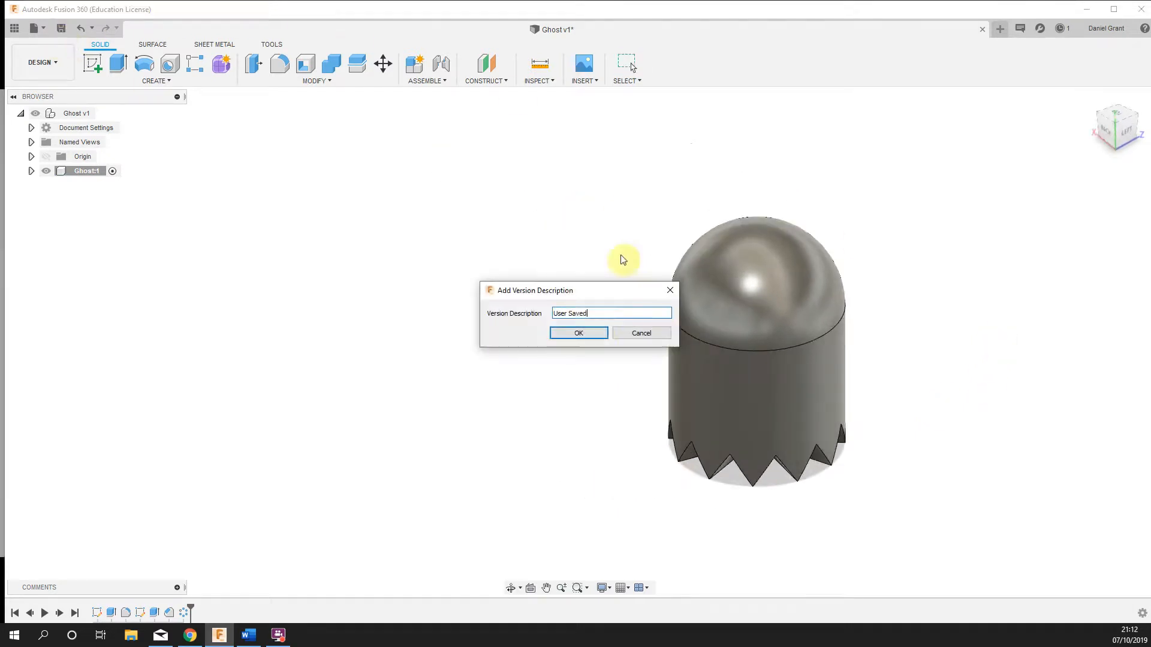
pyautogui.click(596, 333)
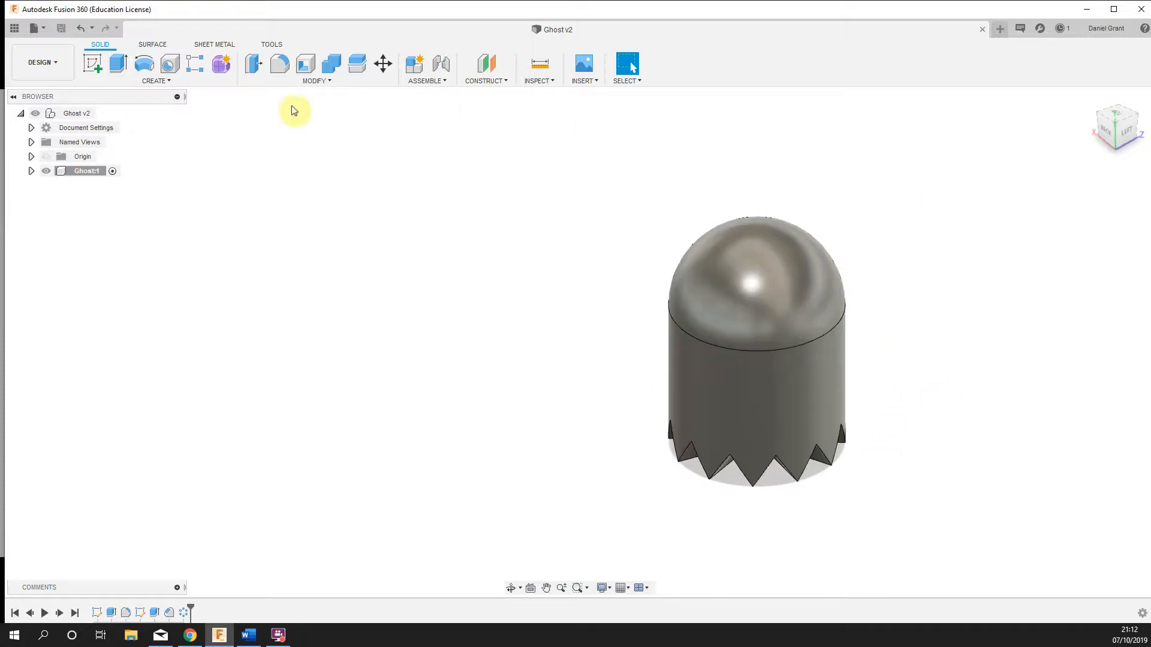
pyautogui.click(94, 66)
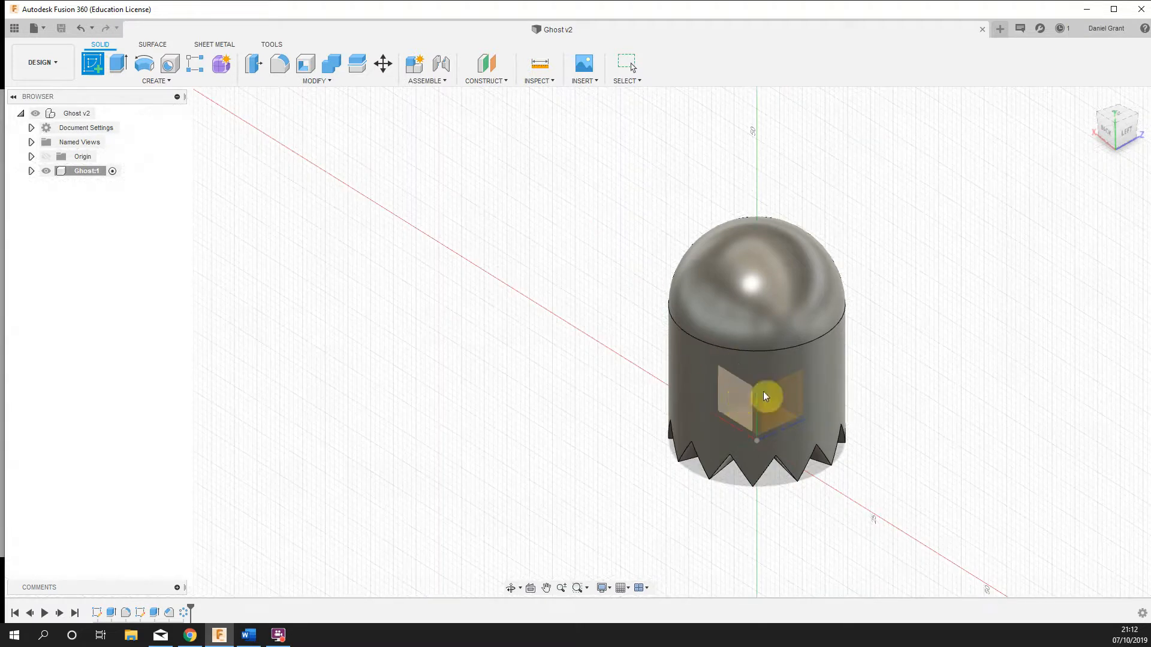
pyautogui.keyDown('shift'); pyautogui.moveTo(839, 321); pyautogui.dragTo(799, 304, button='middle'); pyautogui.keyUp('shift')
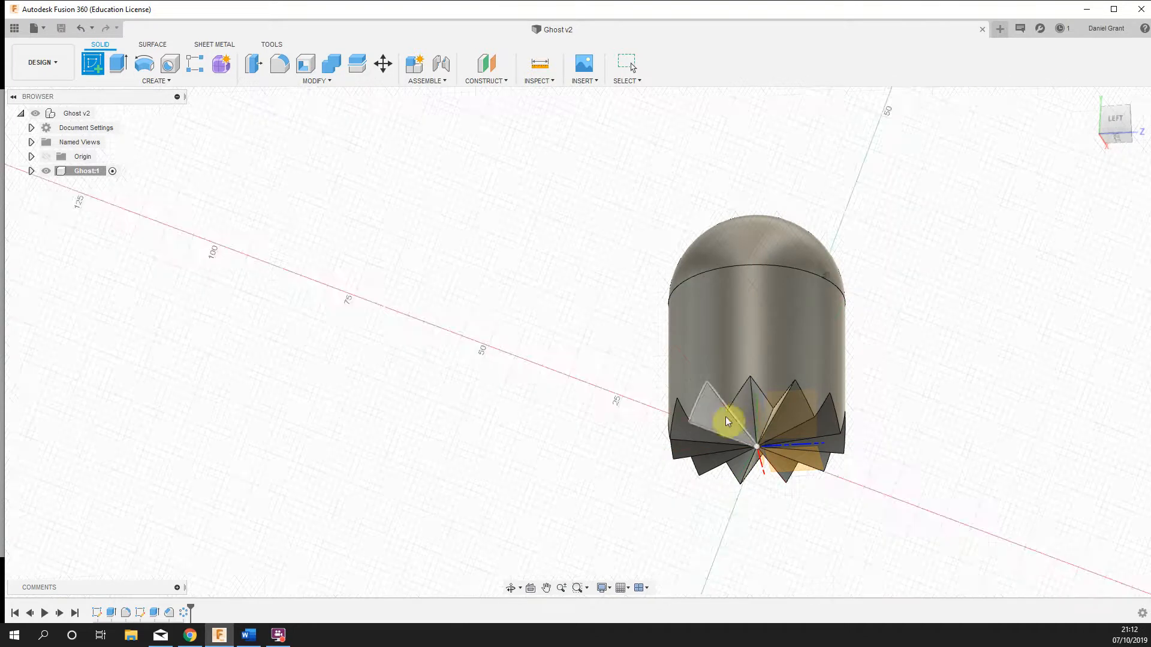
pyautogui.keyDown('shift'); pyautogui.moveTo(499, 233); pyautogui.dragTo(534, 311, button='middle'); pyautogui.keyUp('shift')
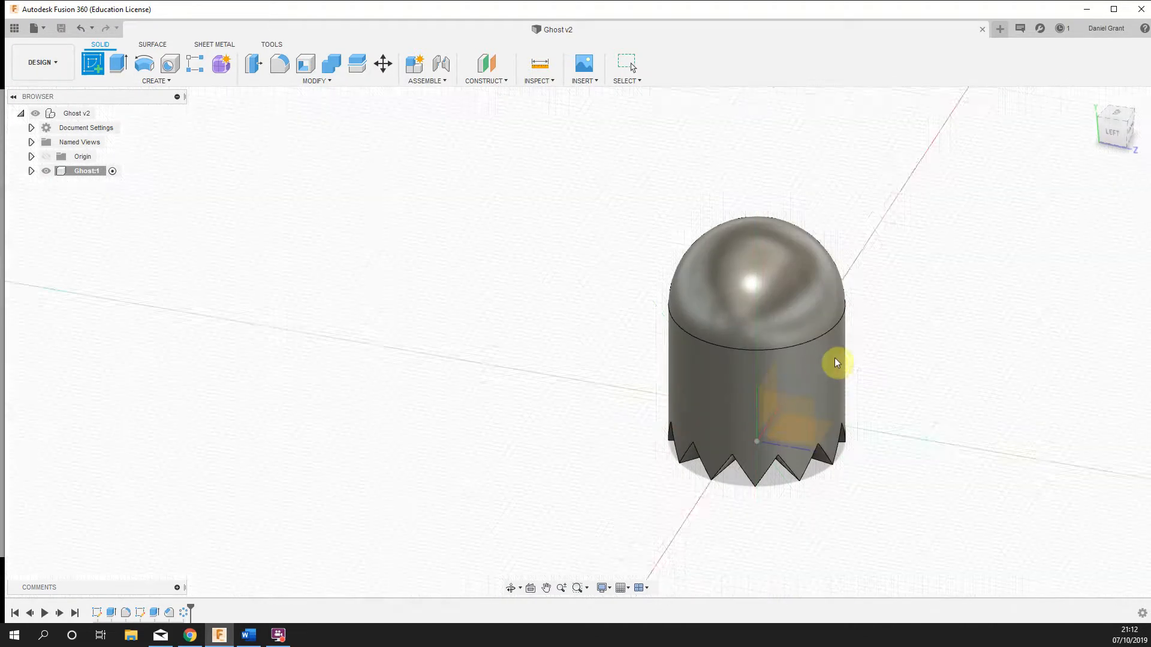
pyautogui.press('Escape')
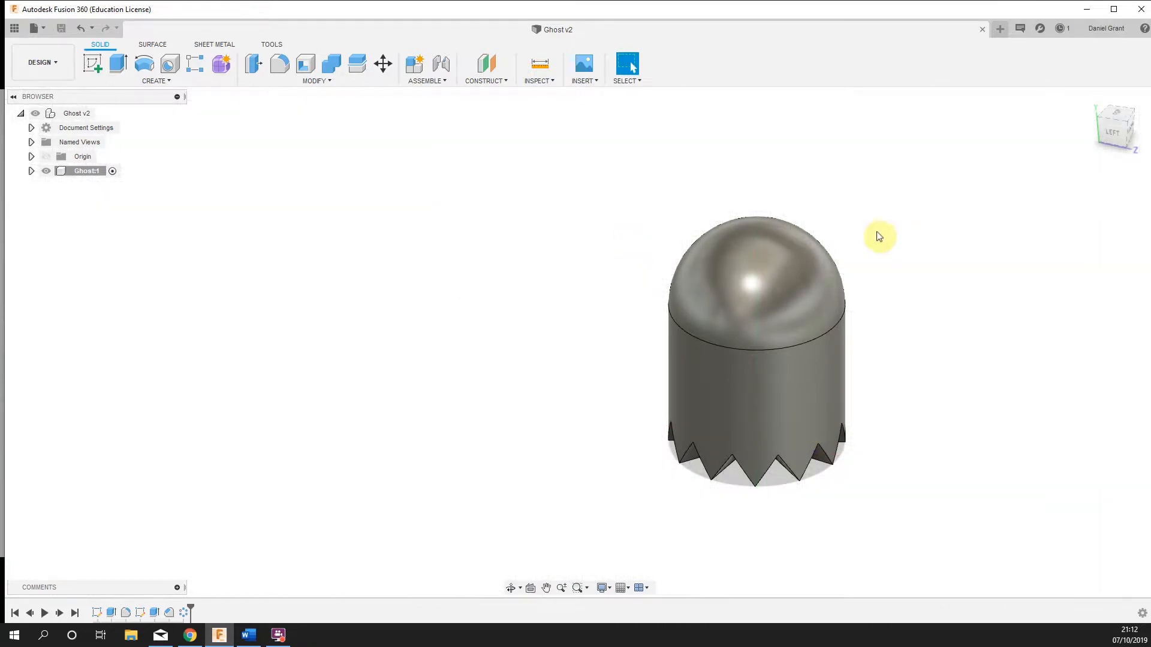
# Step: Create a construction plane tangent to the ghost's cylindrical body face at an angle of 15 degrees
pyautogui.keyDown('shift'); pyautogui.moveTo(985, 354); pyautogui.dragTo(870, 352, button='middle'); pyautogui.keyUp('shift')
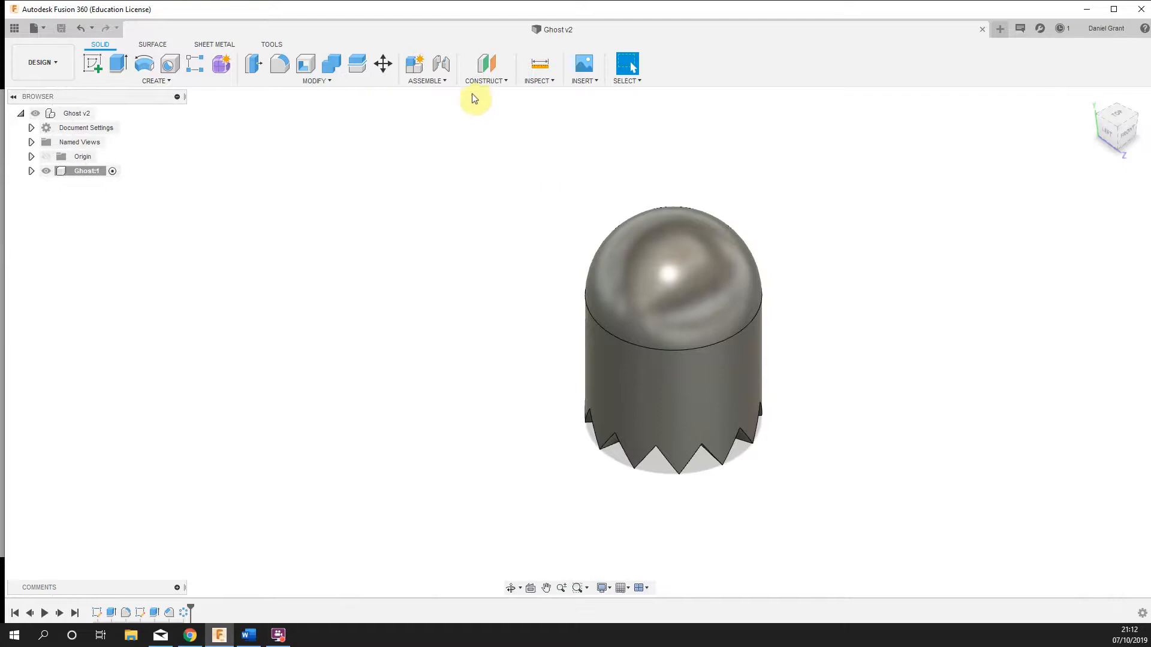
pyautogui.click(489, 80)
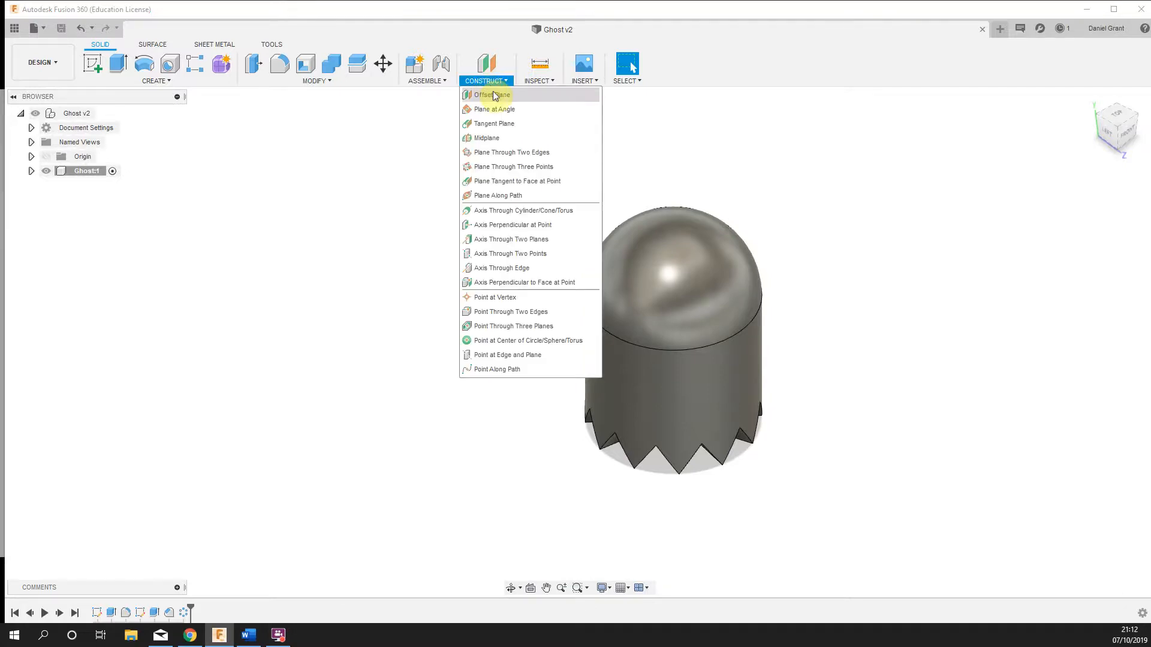
pyautogui.click(502, 125)
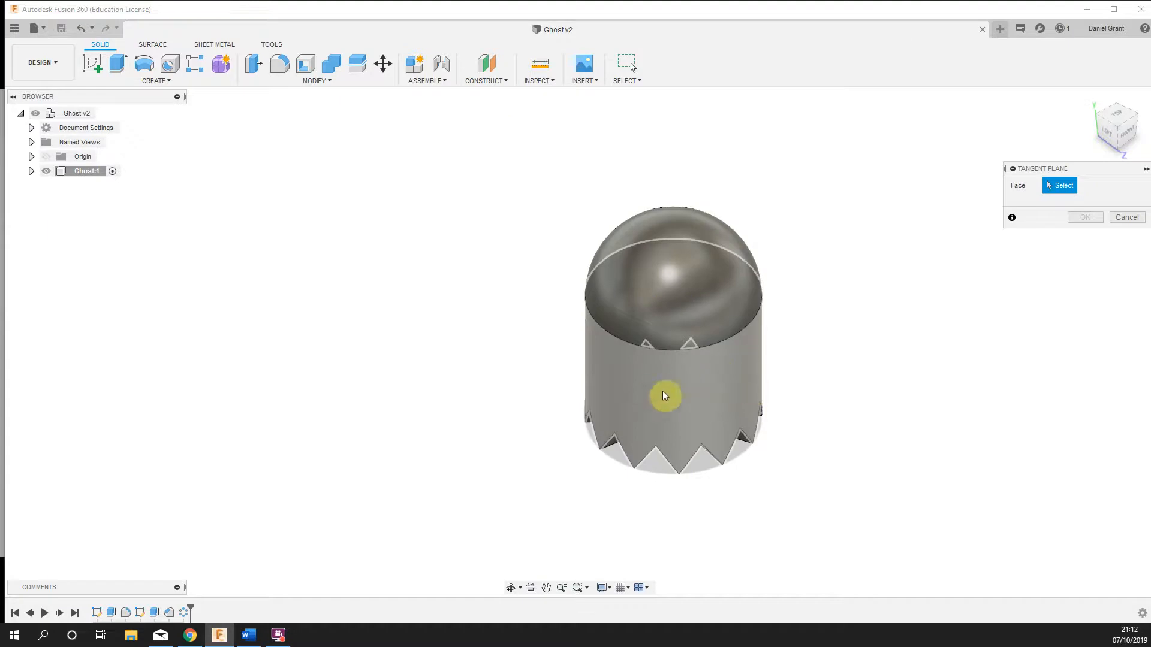
pyautogui.click(743, 373)
pyautogui.keyDown('shift'); pyautogui.moveTo(860, 317); pyautogui.dragTo(884, 390, button='middle'); pyautogui.keyUp('shift')
pyautogui.click(1117, 129)
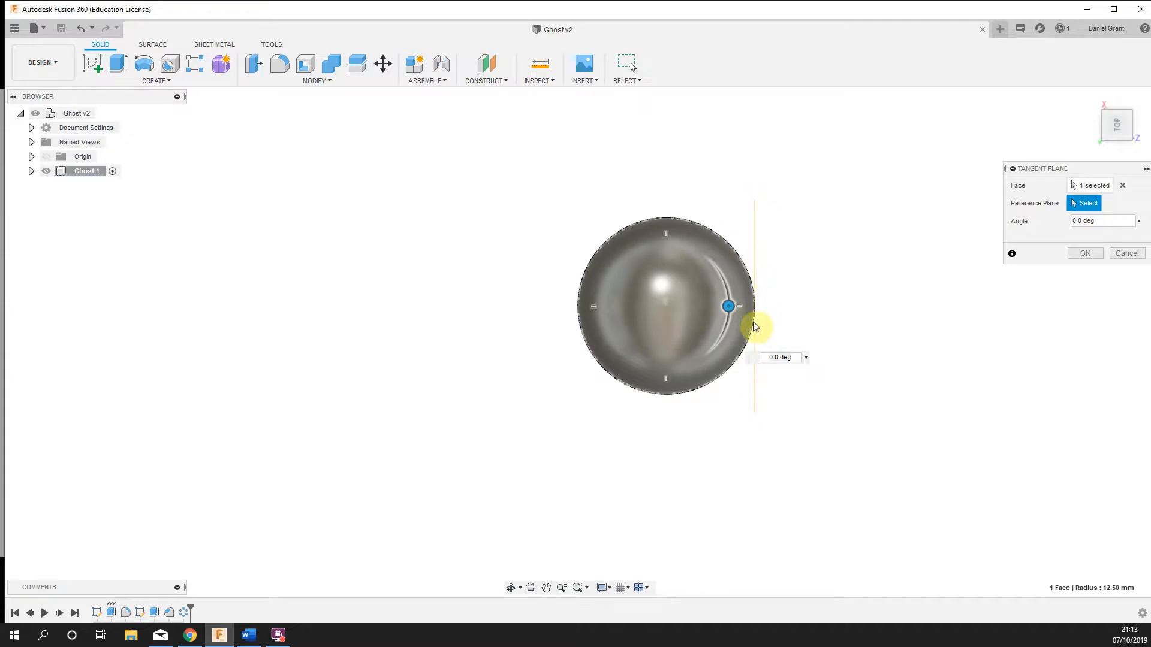
pyautogui.scroll(4, 756, 314)
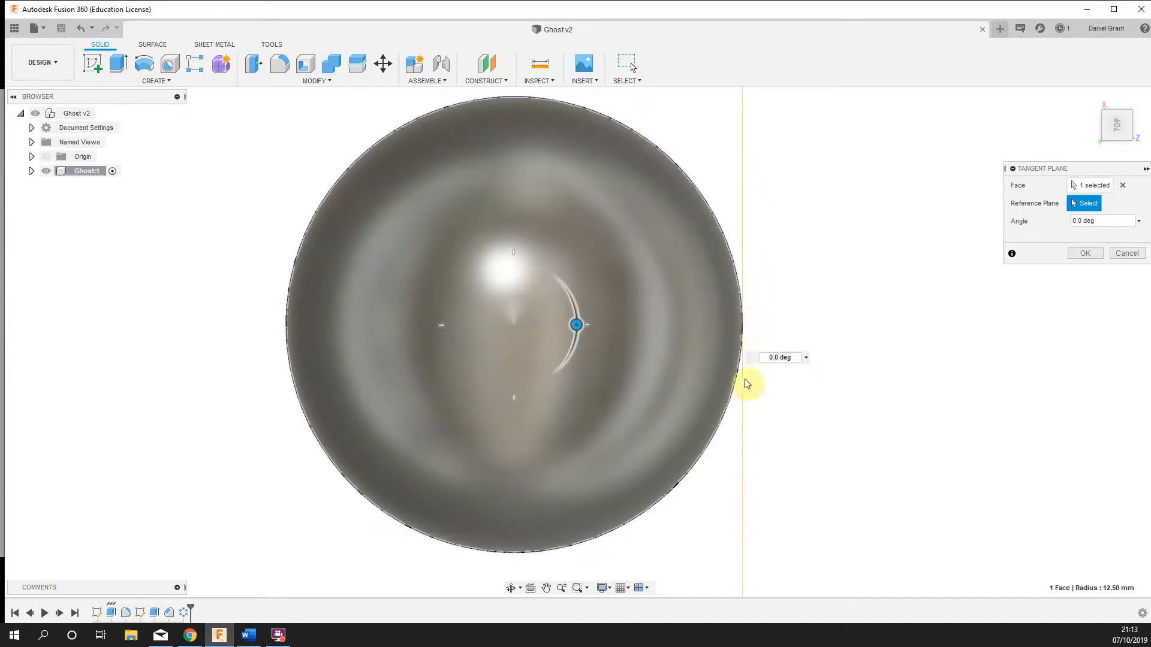
pyautogui.scroll(-4, 822, 314)
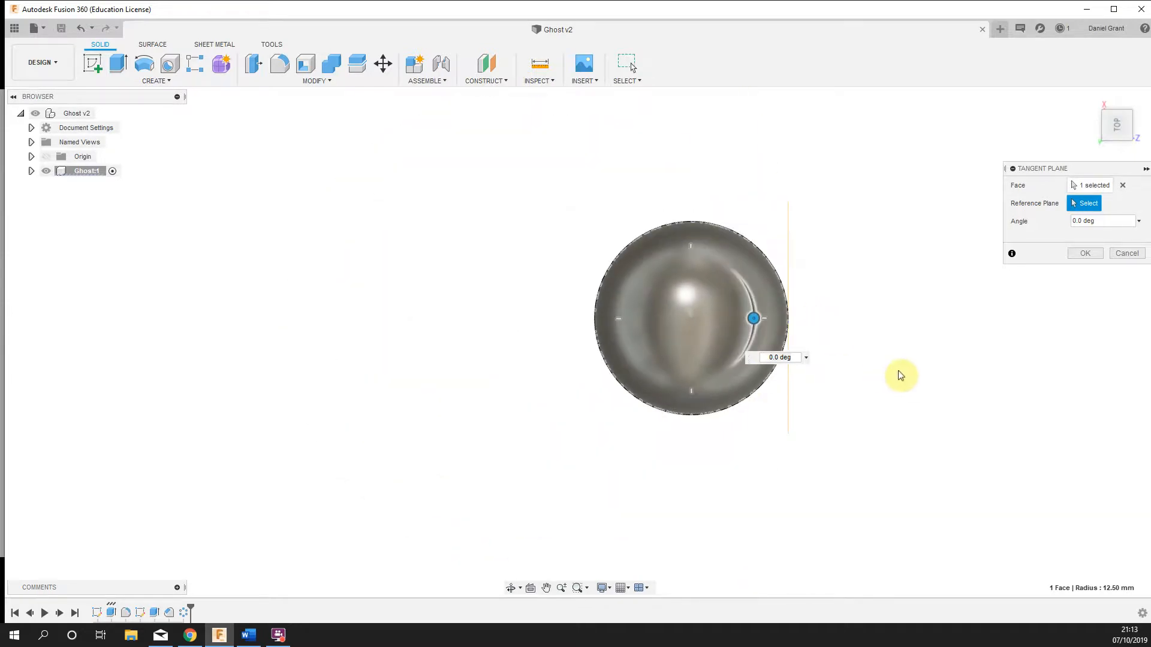
pyautogui.keyDown('shift'); pyautogui.moveTo(935, 382); pyautogui.dragTo(876, 346, button='middle'); pyautogui.keyUp('shift')
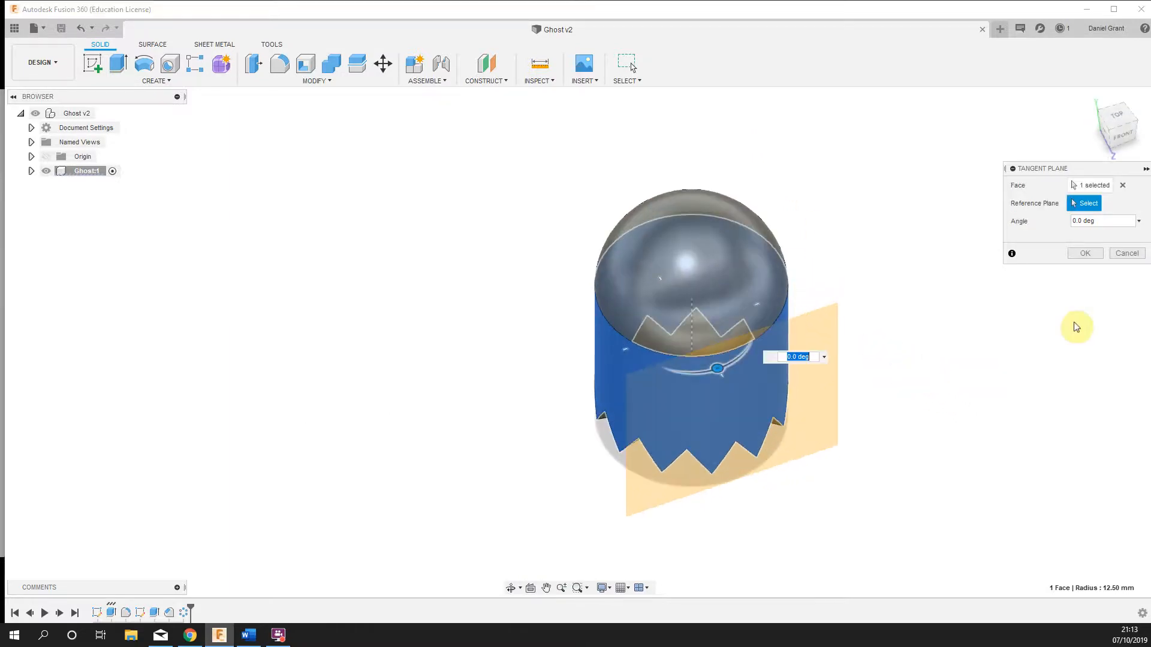
pyautogui.moveTo(720, 366); pyautogui.dragTo(730, 361)
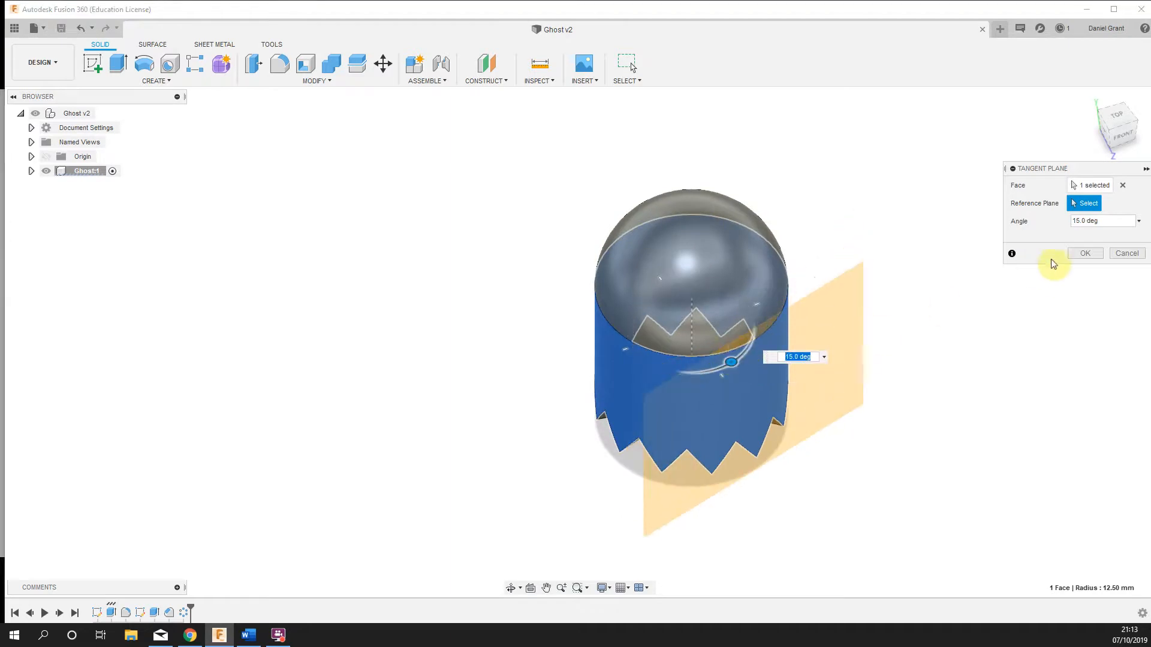
pyautogui.click(1084, 253)
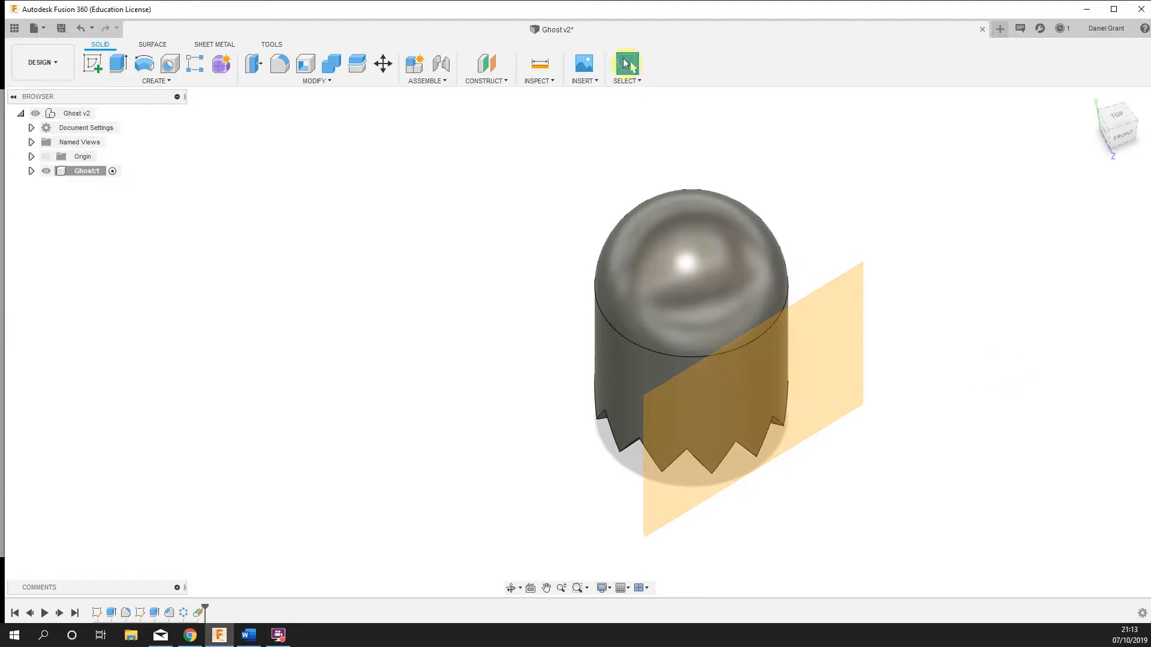
# Step: Start a sketch on the tangent plane and project the whole ghost body's outline onto it
pyautogui.click(96, 64)
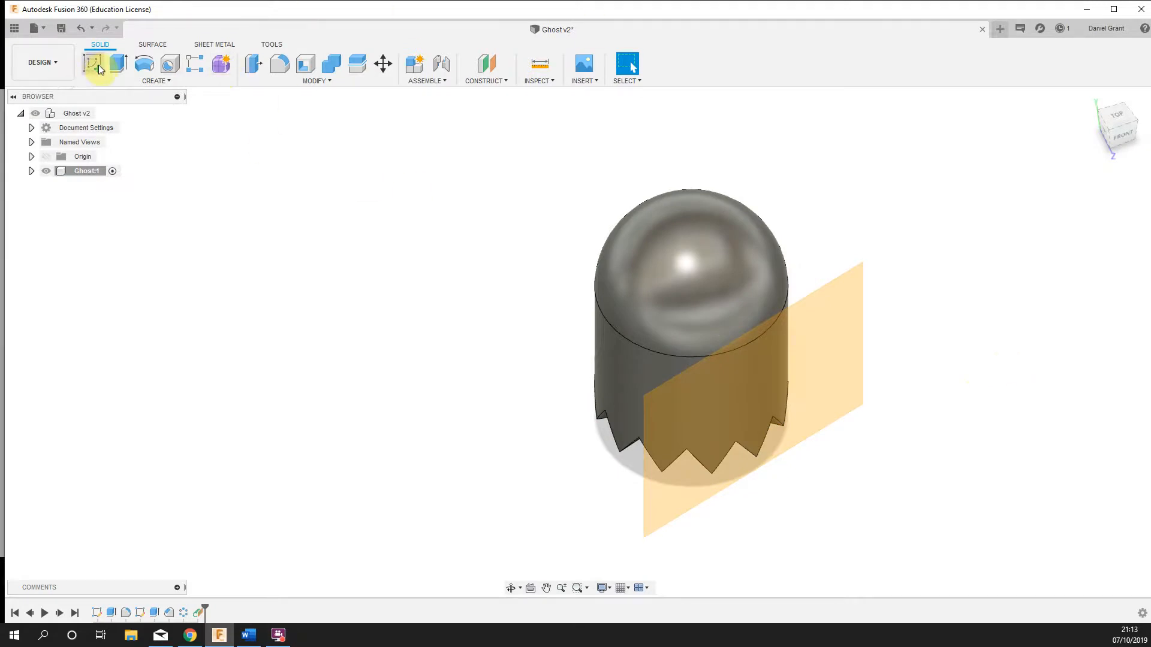
pyautogui.click(771, 342)
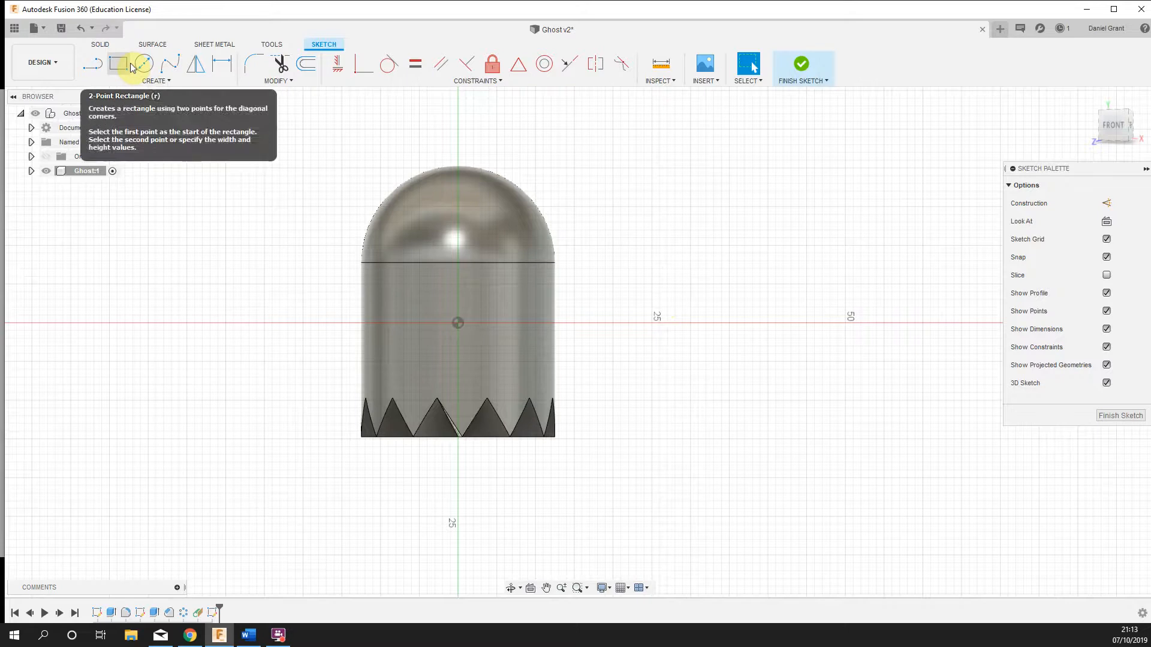
pyautogui.click(159, 82)
pyautogui.moveTo(154, 305)
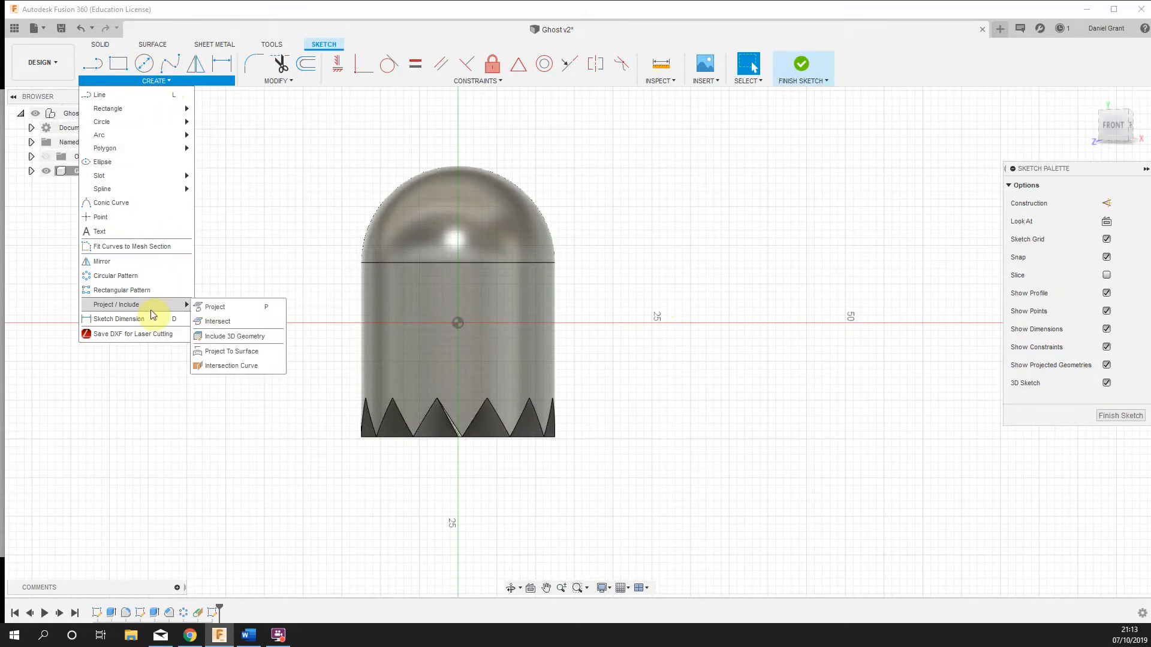
pyautogui.click(215, 310)
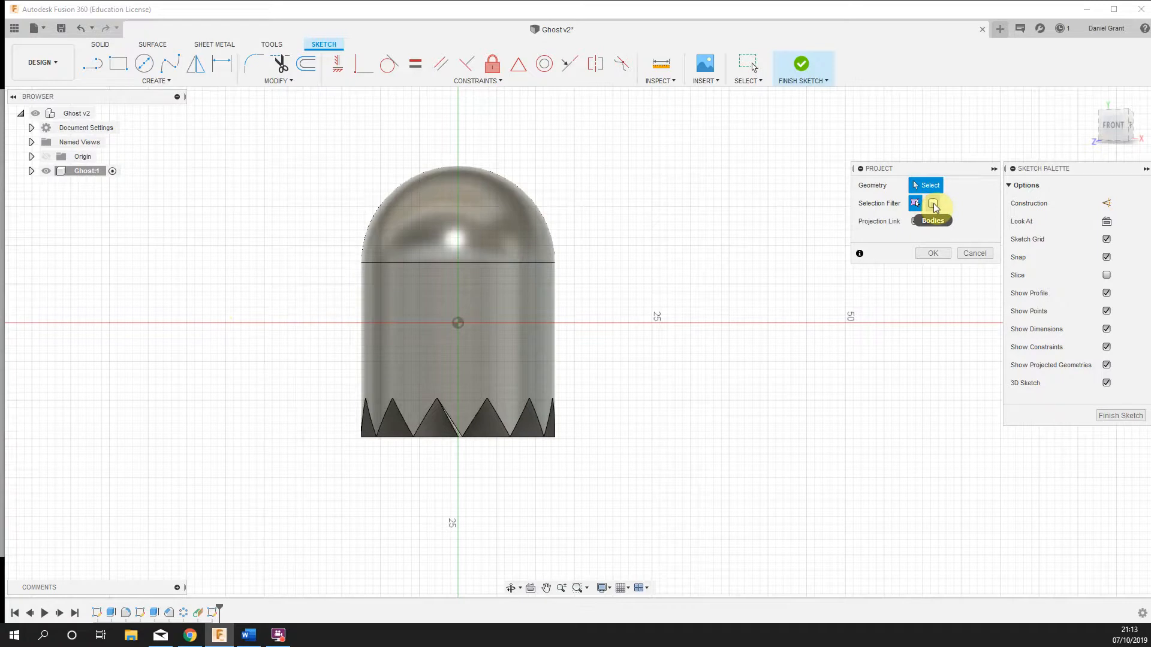
pyautogui.click(933, 204)
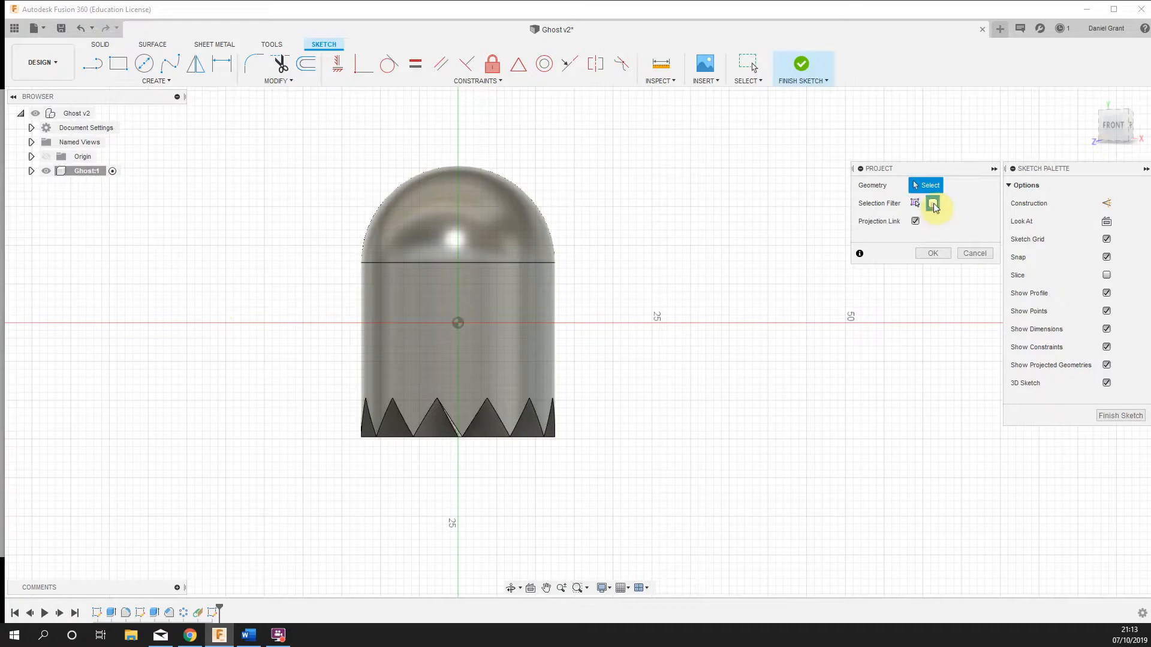
pyautogui.click(482, 246)
pyautogui.click(932, 252)
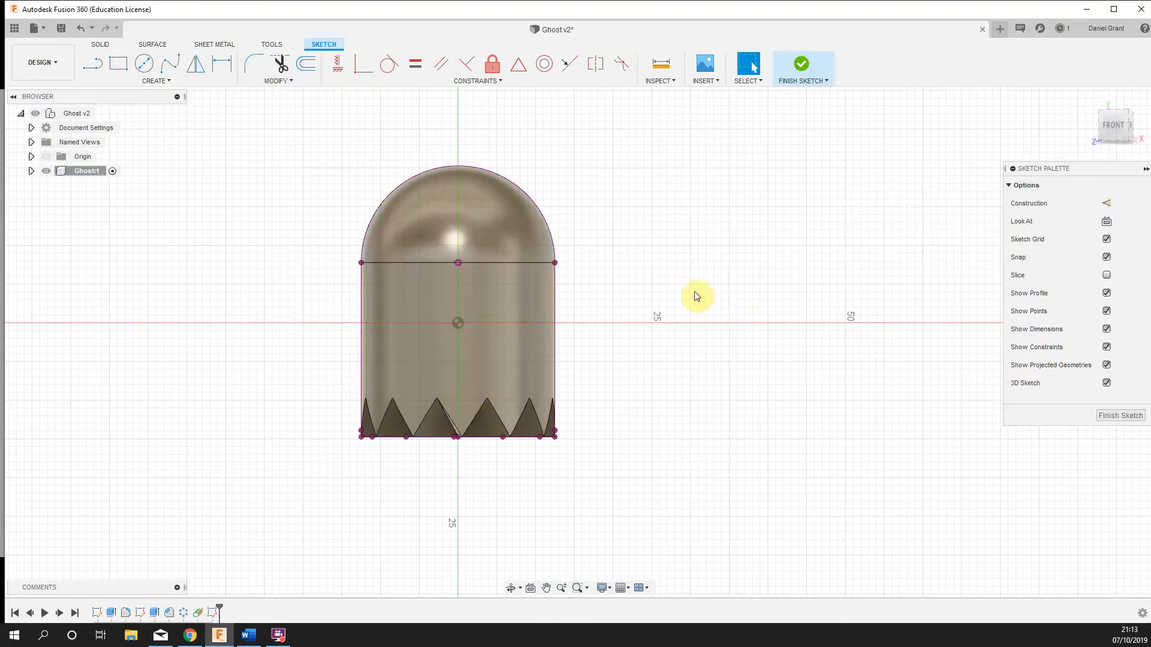
# Step: Draw a horizontal construction line across the ghost where the dome meets the cylinder, joining the two projected end points
pyautogui.keyDown('shift'); pyautogui.moveTo(646, 300); pyautogui.dragTo(365, 314, button='middle'); pyautogui.keyUp('shift')
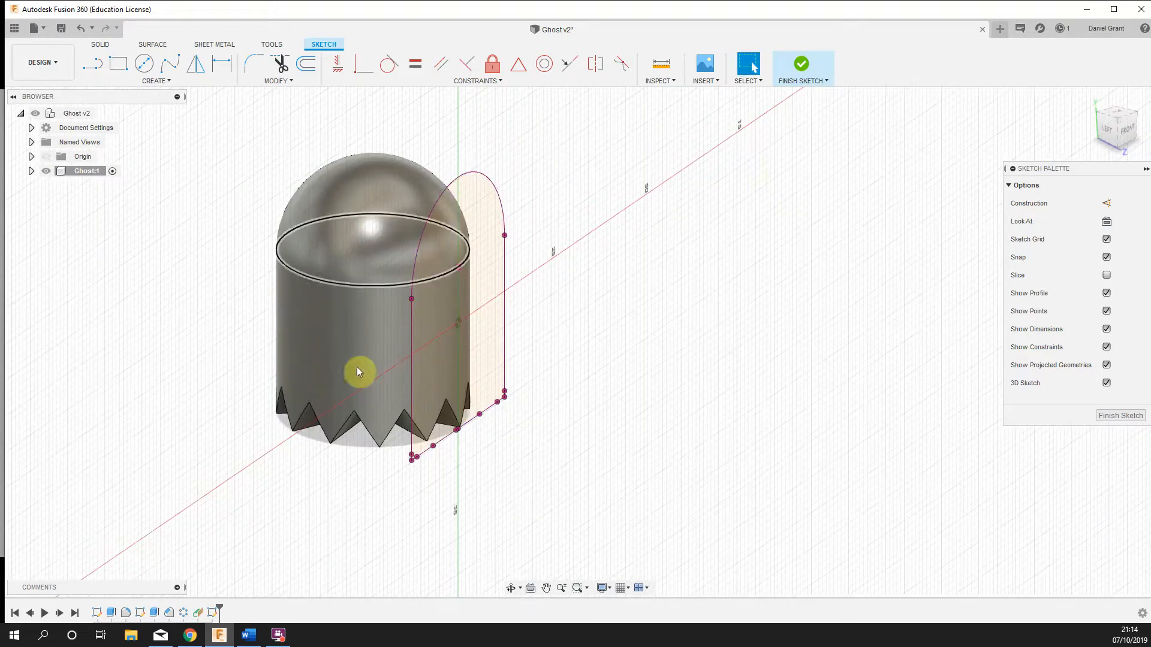
pyautogui.moveTo(688, 302)
pyautogui.keyDown('shift'); pyautogui.mouseDown(button='middle')
pyautogui.moveTo(771, 357)
pyautogui.moveTo(732, 347)
pyautogui.moveTo(773, 362)
pyautogui.moveTo(689, 350)
pyautogui.moveTo(730, 336)
pyautogui.moveTo(749, 341)
pyautogui.moveTo(729, 359)
pyautogui.moveTo(767, 364)
pyautogui.moveTo(788, 339)
pyautogui.mouseUp(button='middle'); pyautogui.keyUp('shift')
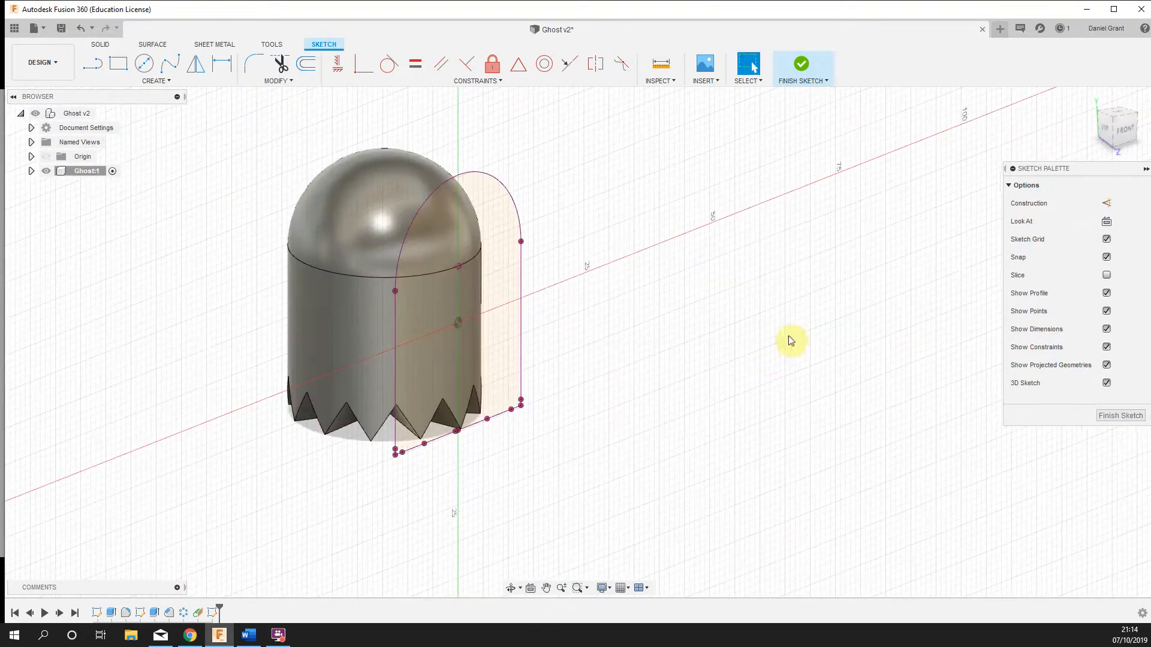
pyautogui.click(1108, 230)
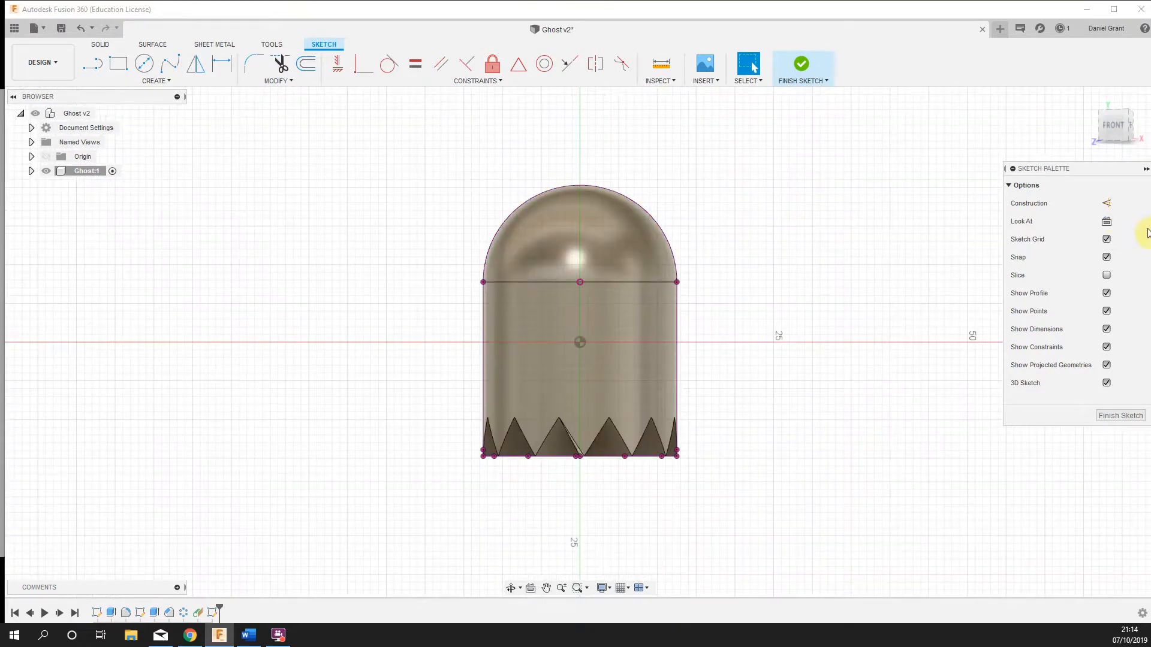
pyautogui.scroll(3, 667, 394)
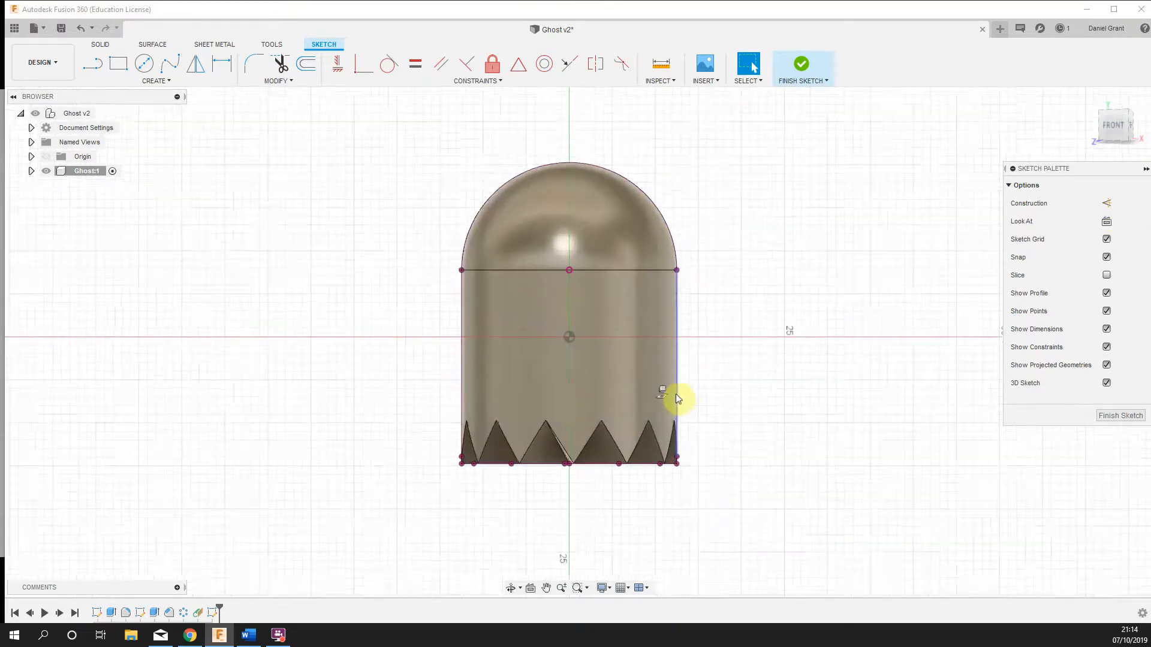
pyautogui.scroll(2, 665, 359)
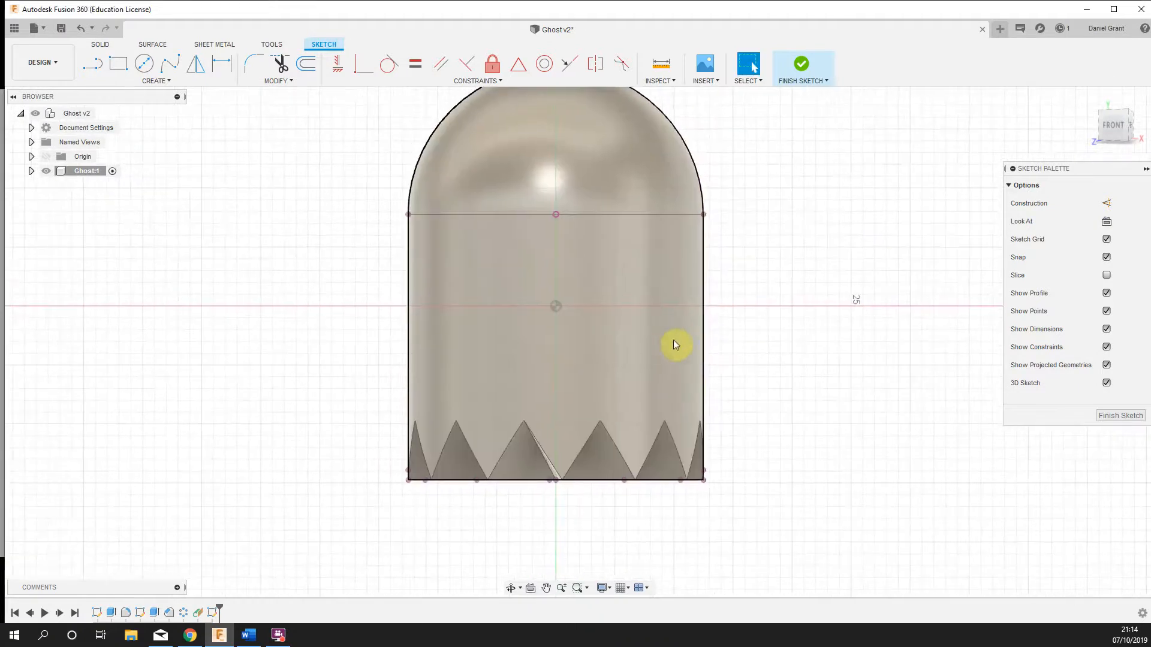
pyautogui.click(94, 67)
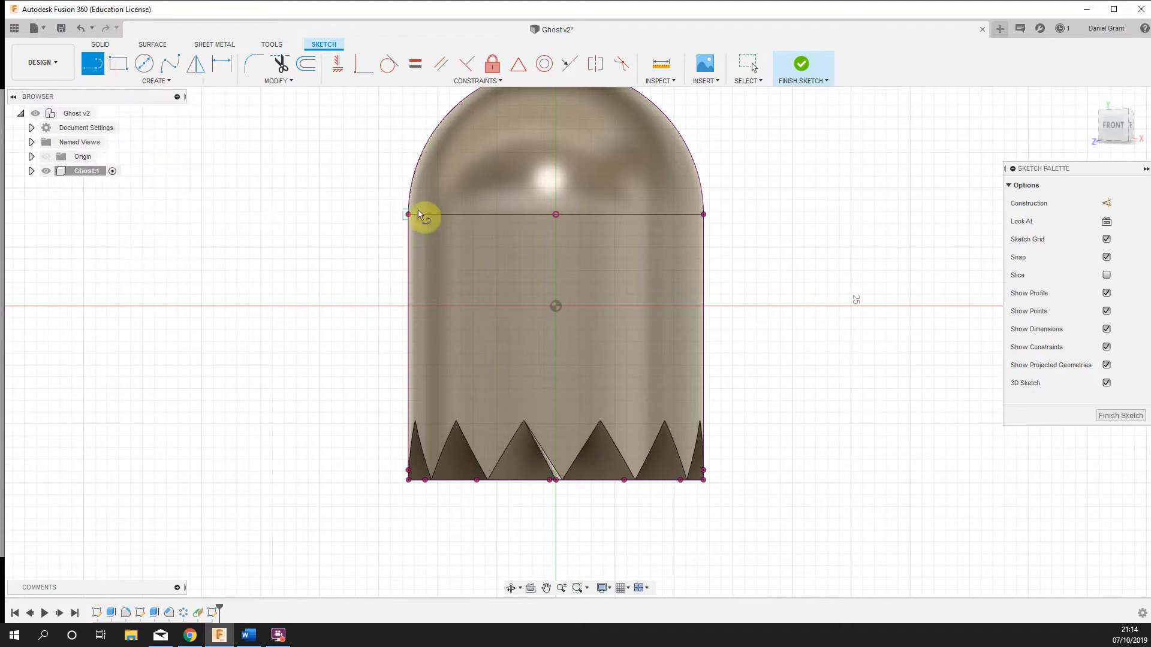
pyautogui.click(709, 220)
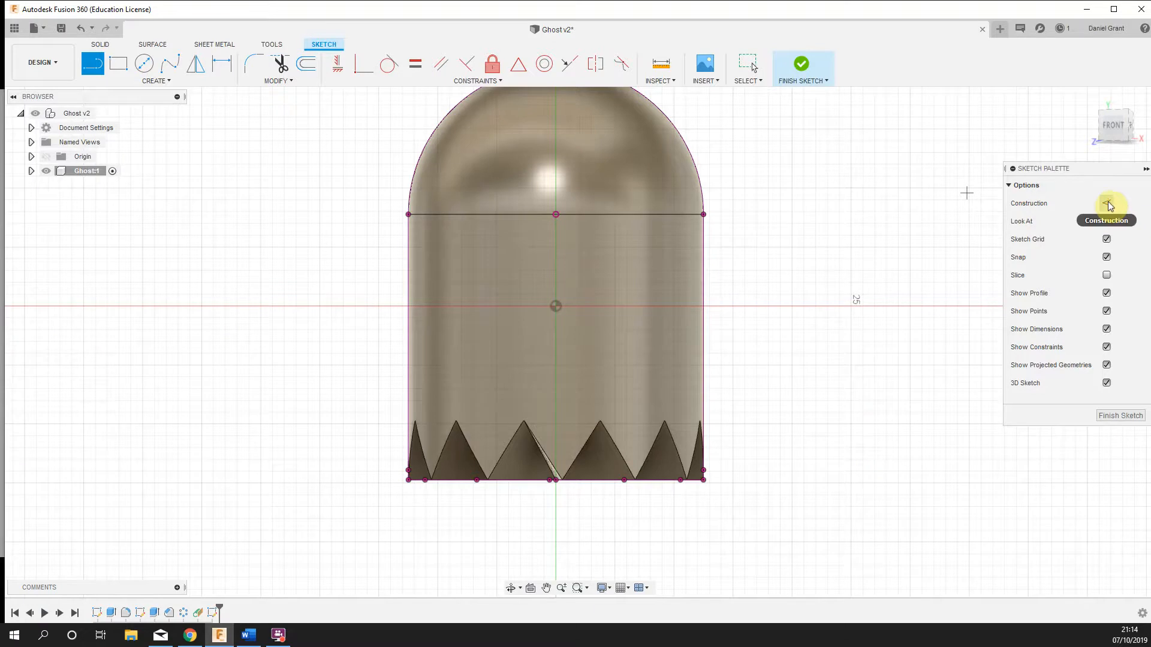
pyautogui.click(1145, 171)
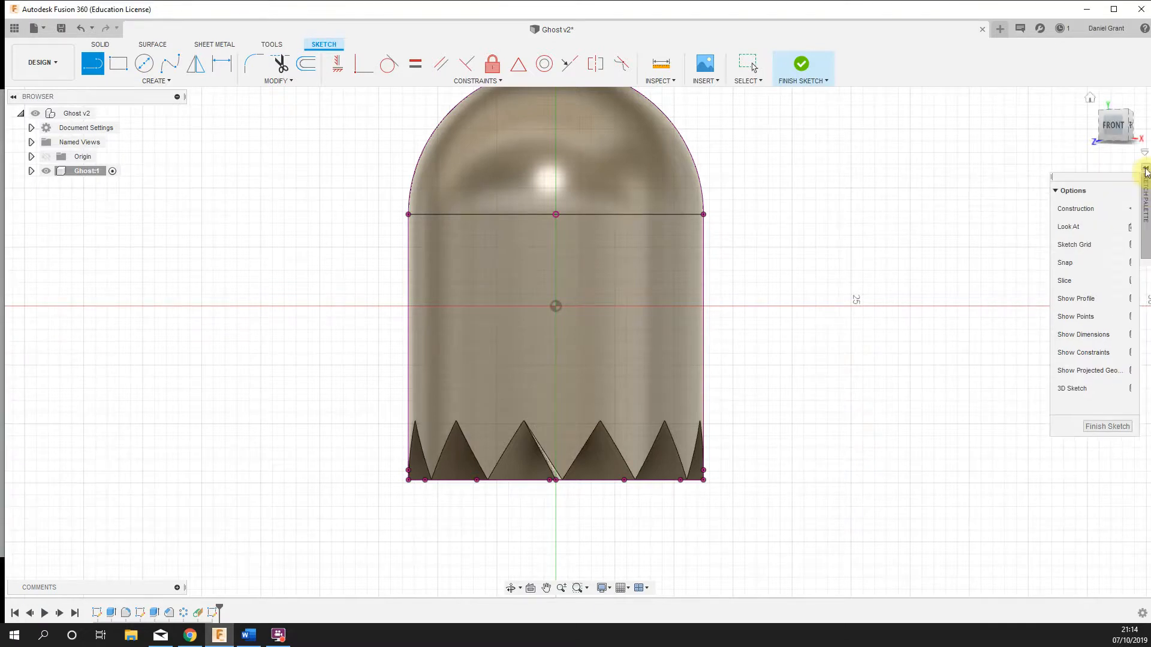
pyautogui.click(1107, 203)
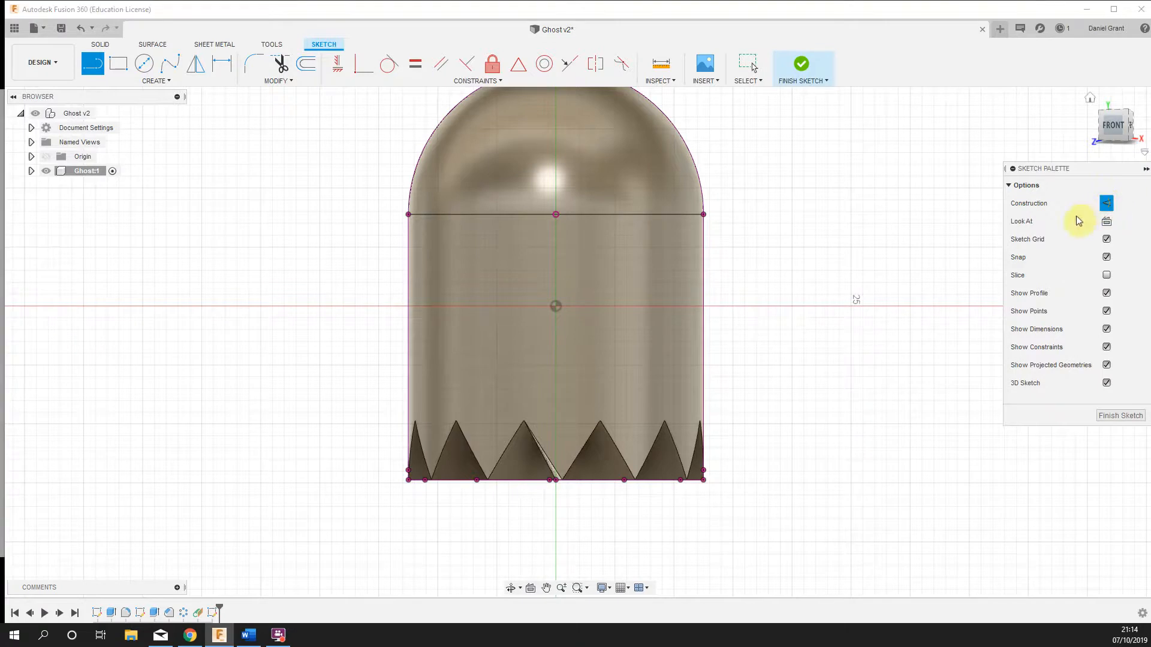
pyautogui.click(704, 214)
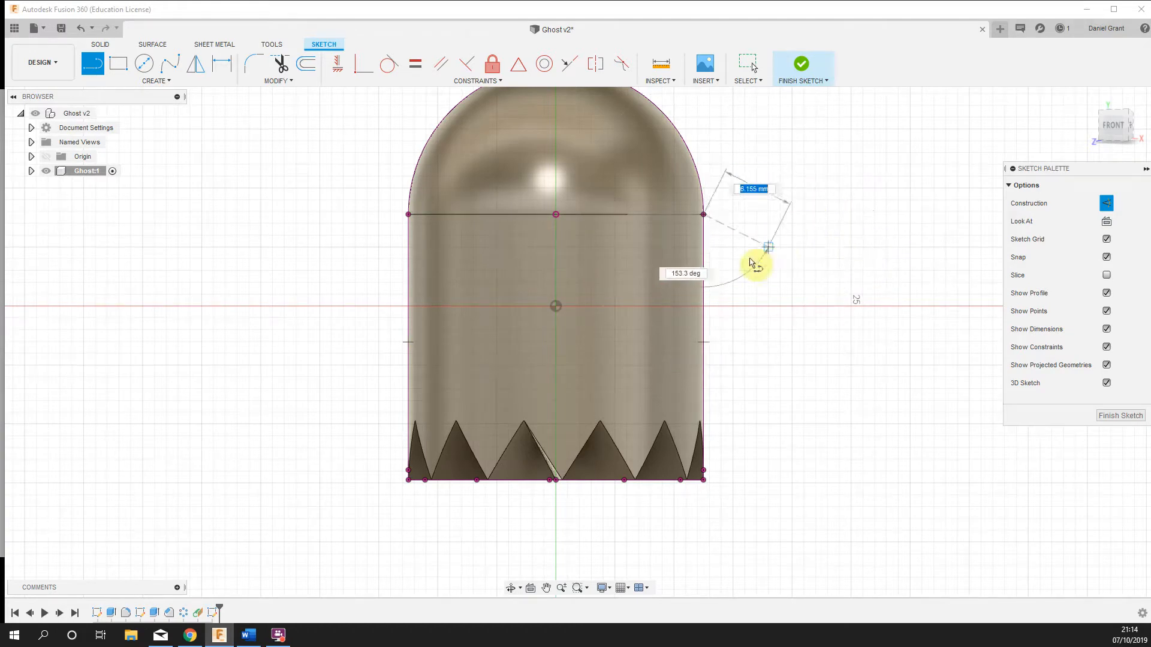
pyautogui.click(408, 215)
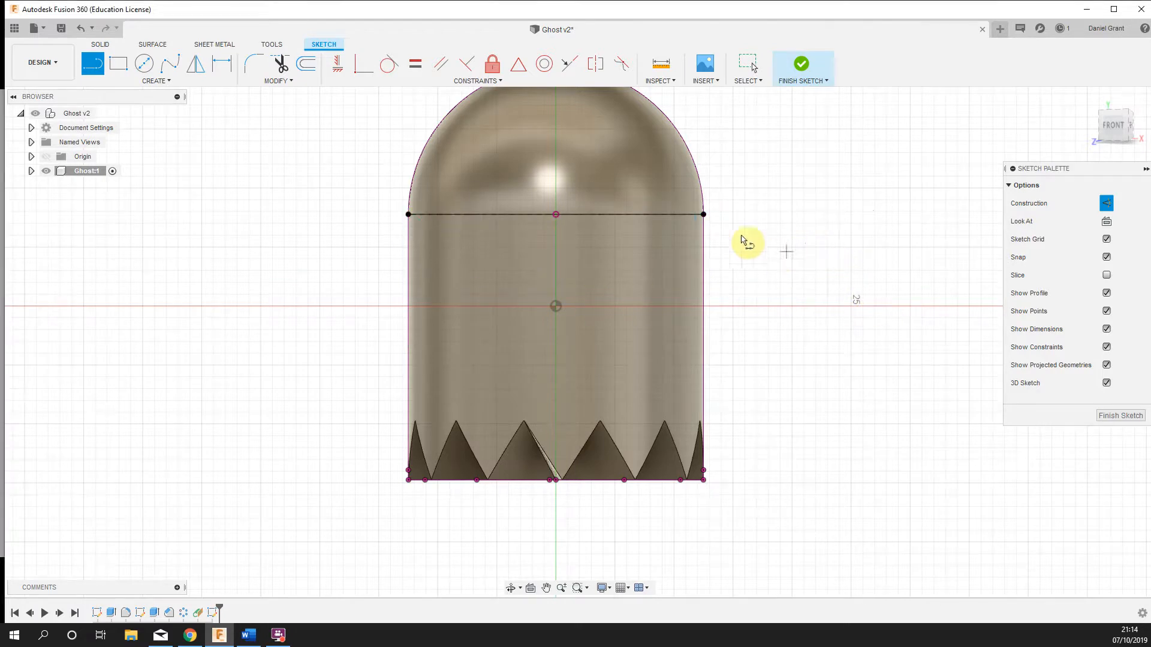
# Step: Draw a two-point circle 6 mm in diameter hanging below the construction line, to the right of the ghost's vertical centreline
pyautogui.click(156, 80)
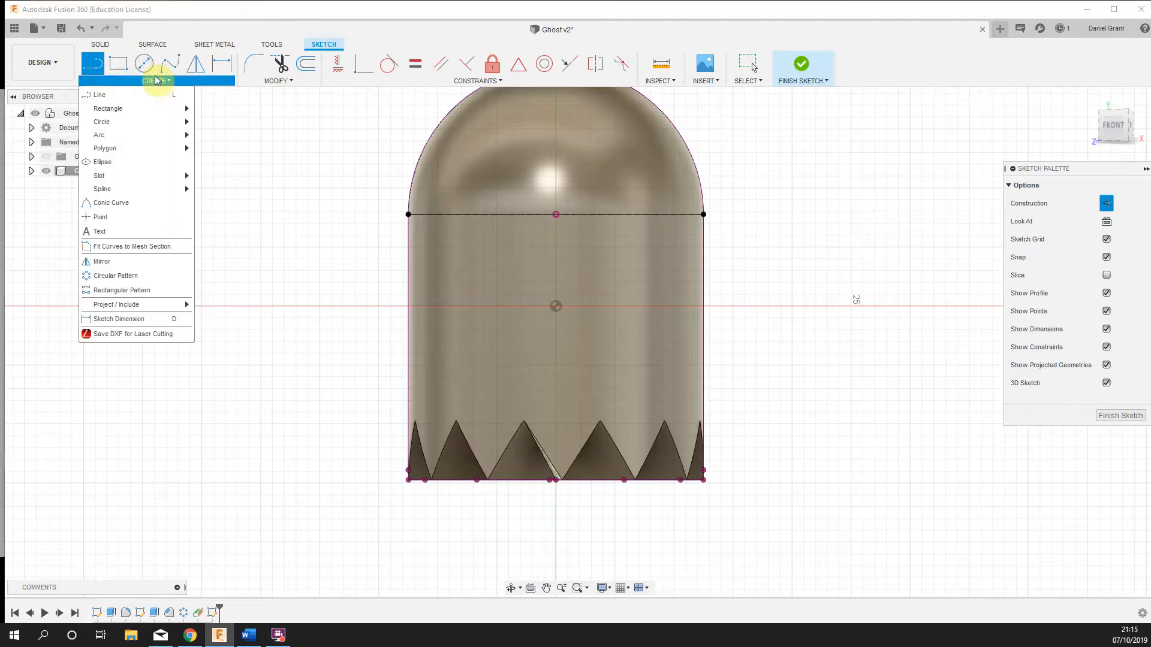
pyautogui.moveTo(144, 128)
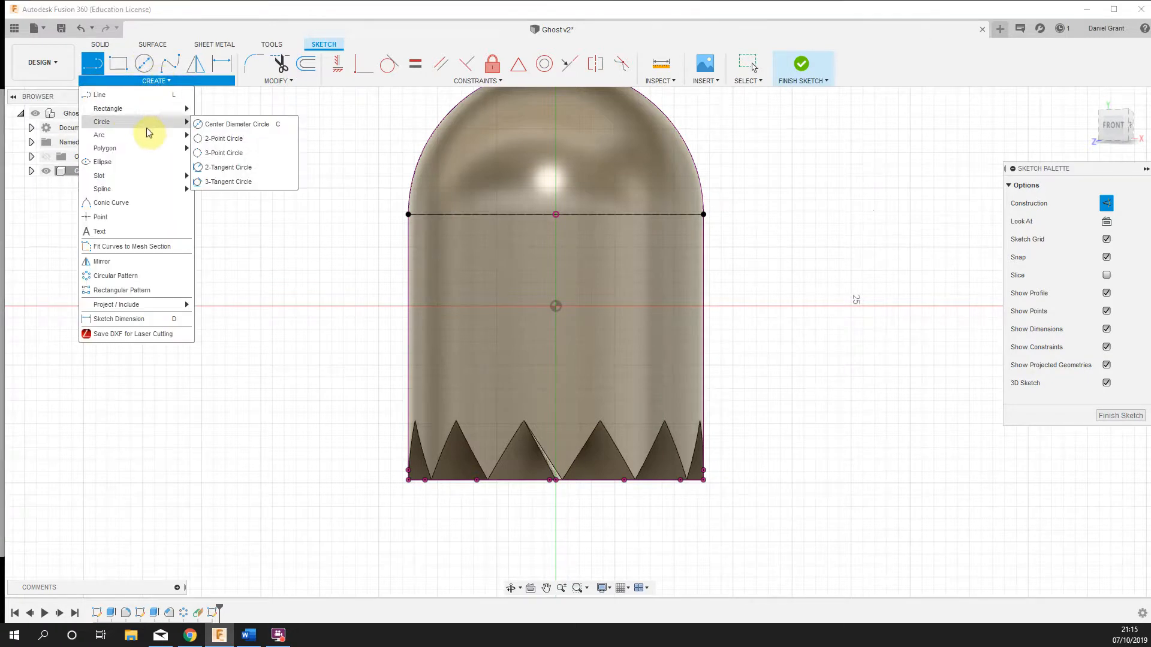
pyautogui.click(228, 144)
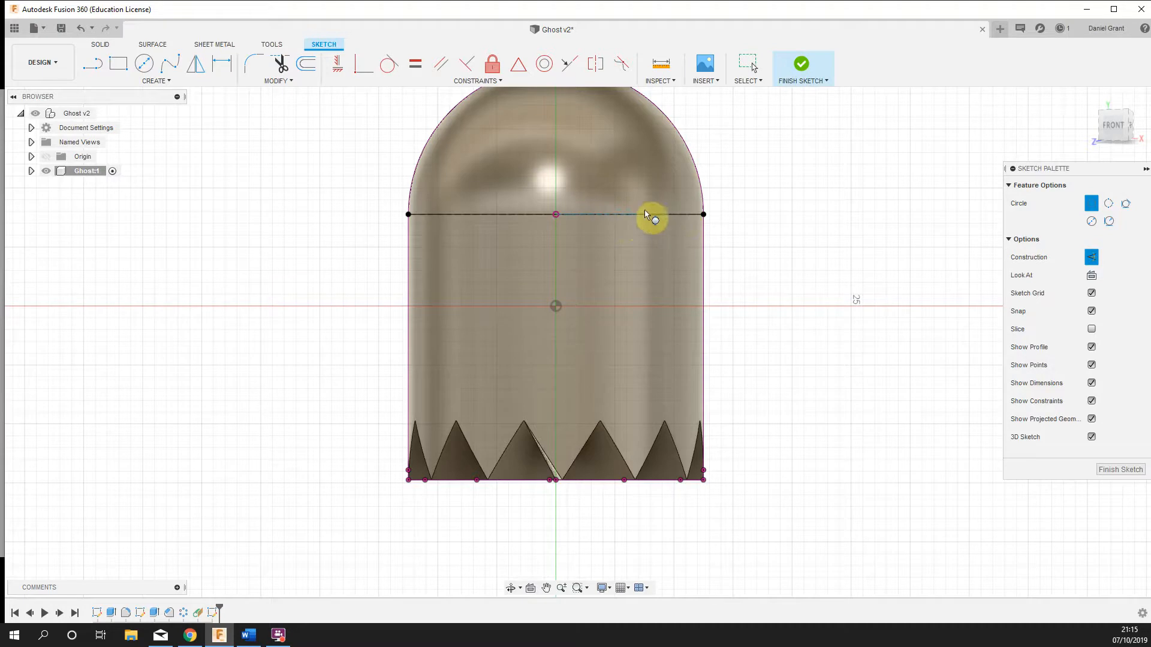
pyautogui.click(616, 215)
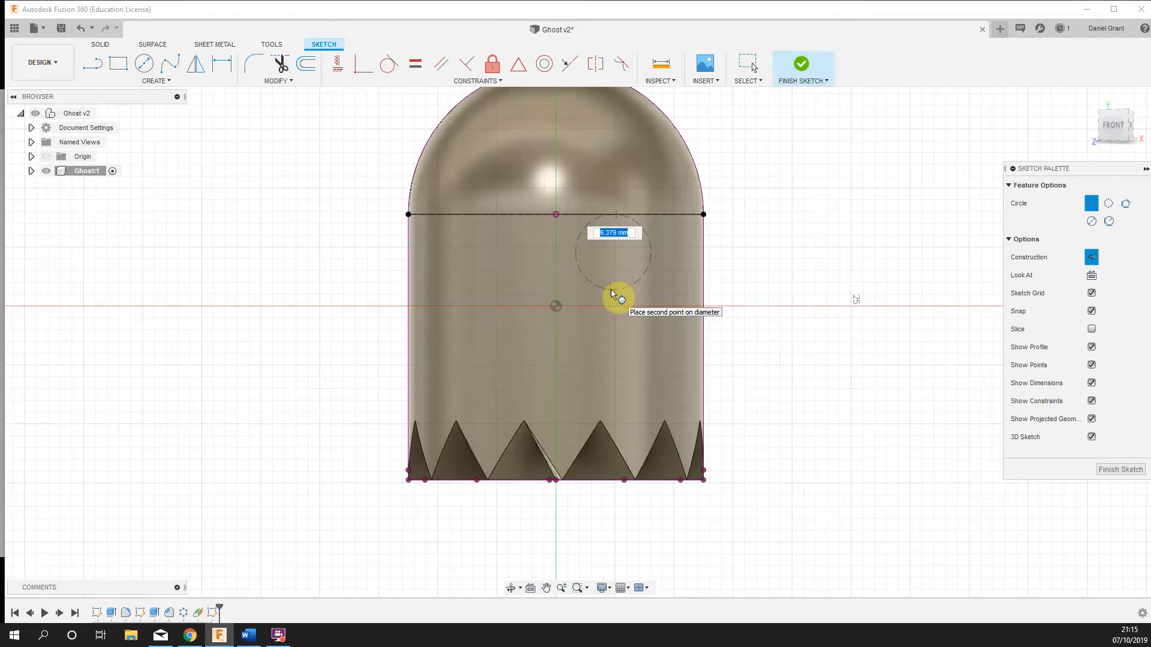
pyautogui.write('6')
pyautogui.press('Return')
pyautogui.press('Escape')
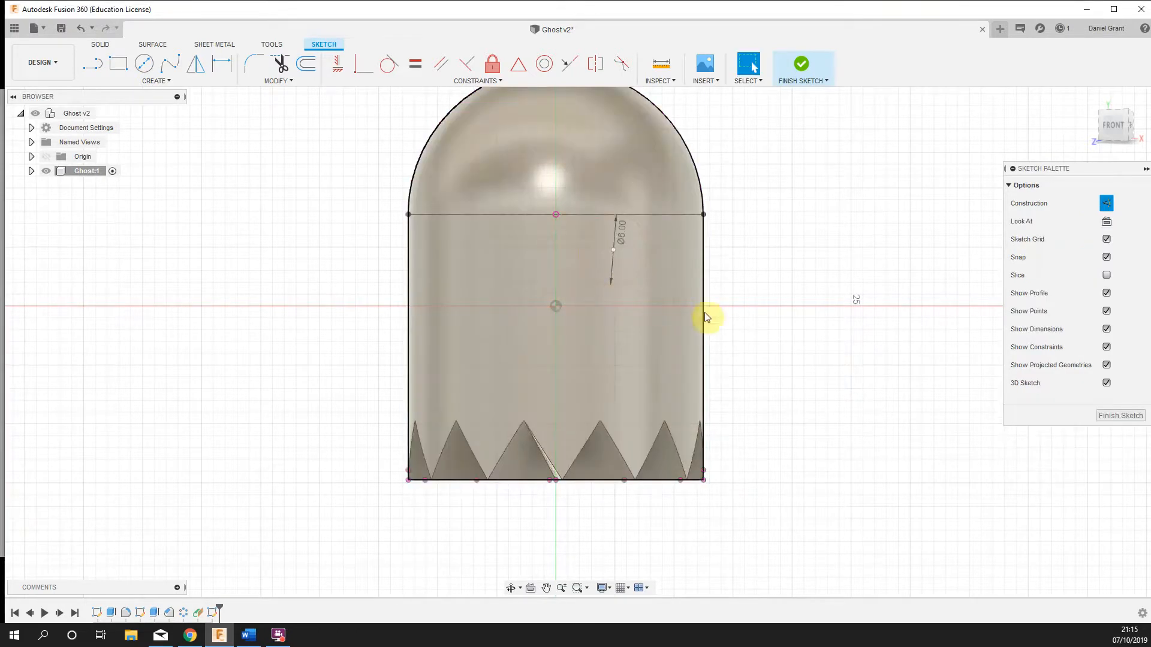
# Step: Convert the 6 mm circle from construction geometry to a normal sketch curve
pyautogui.scroll(1, 763, 264)
pyautogui.scroll(1, 764, 264)
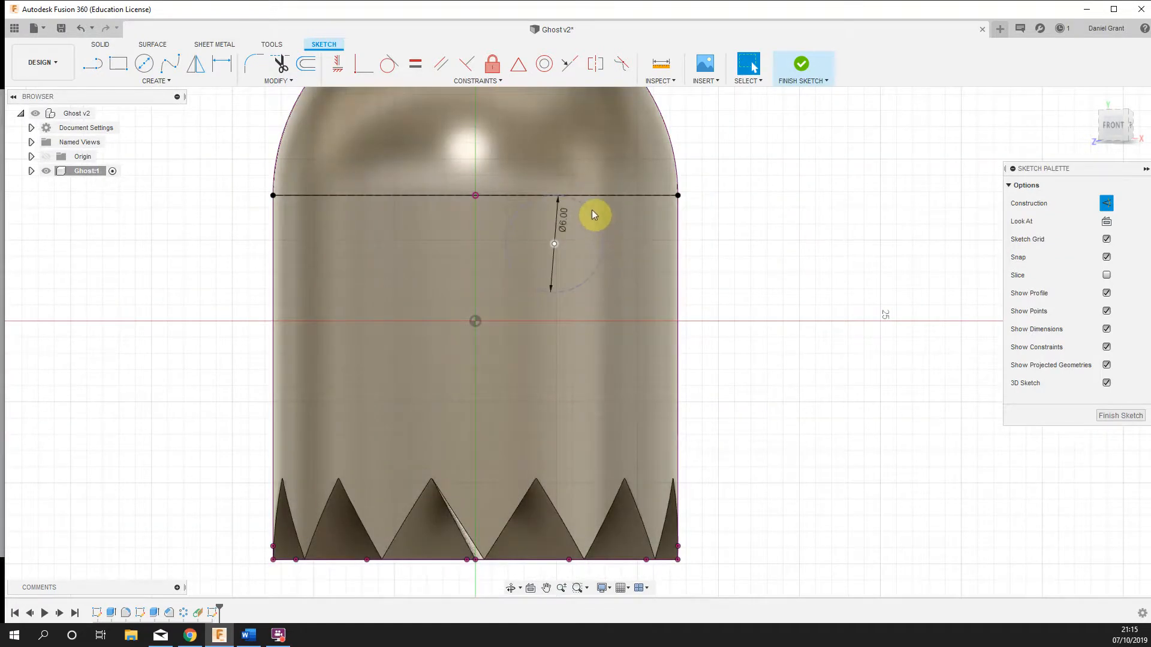
pyautogui.click(589, 210)
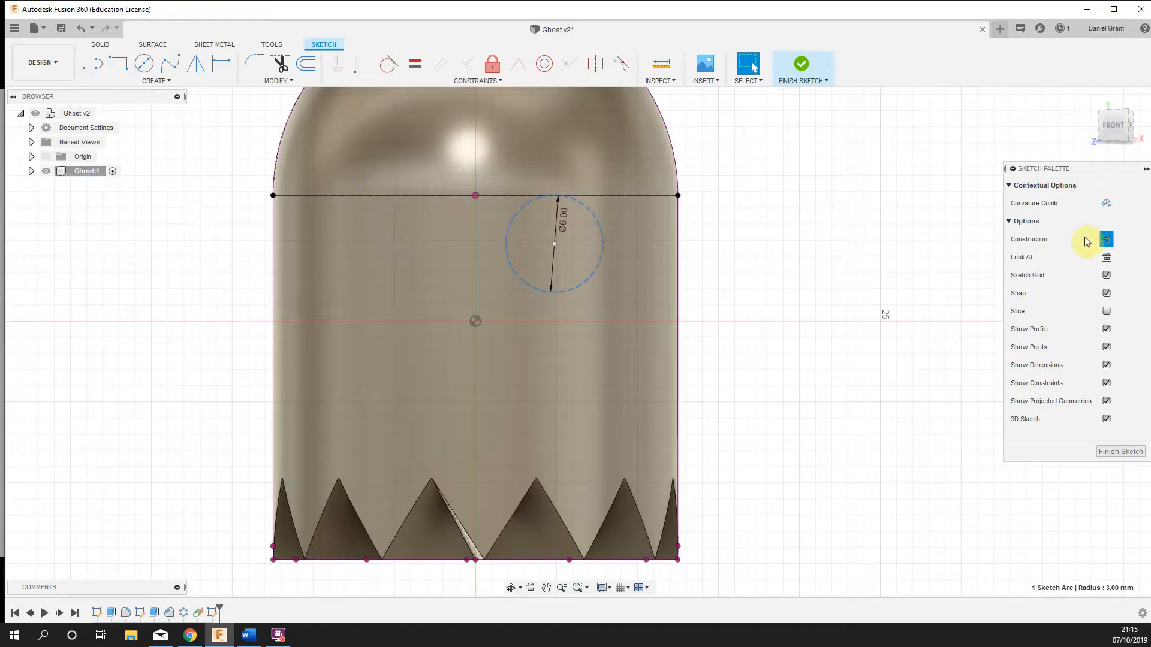
pyautogui.click(1107, 239)
pyautogui.click(719, 271)
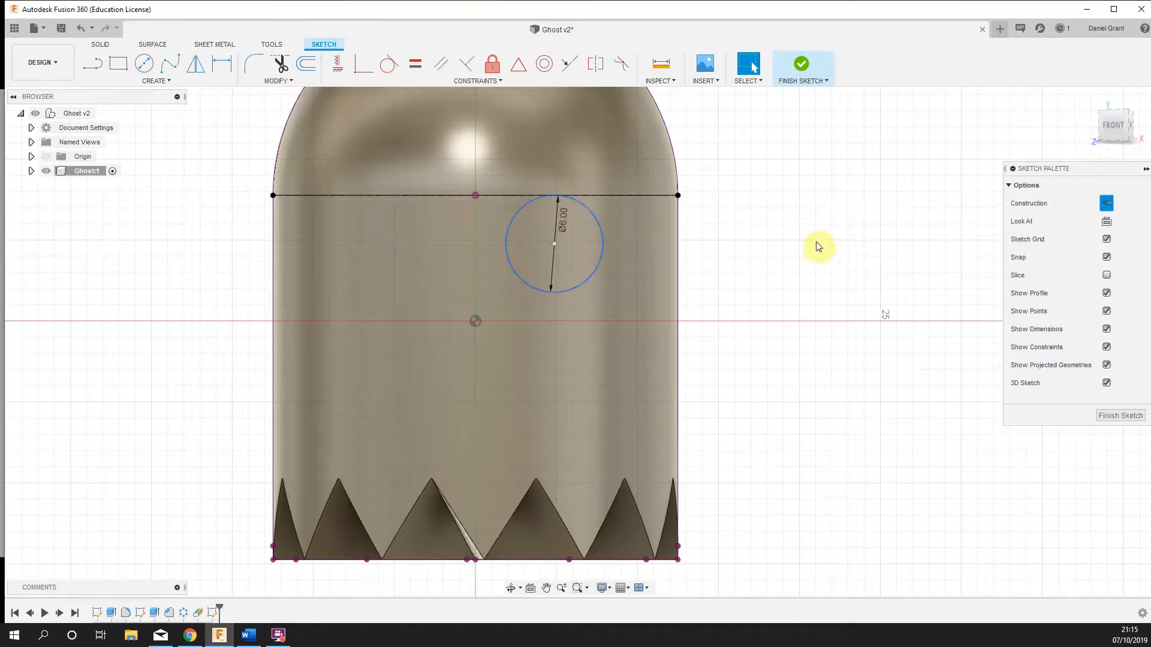
# Step: Draw a two-point circle about 10.2 mm in diameter hanging below the construction line, to the left of the ghost's vertical centreline
pyautogui.click(148, 84)
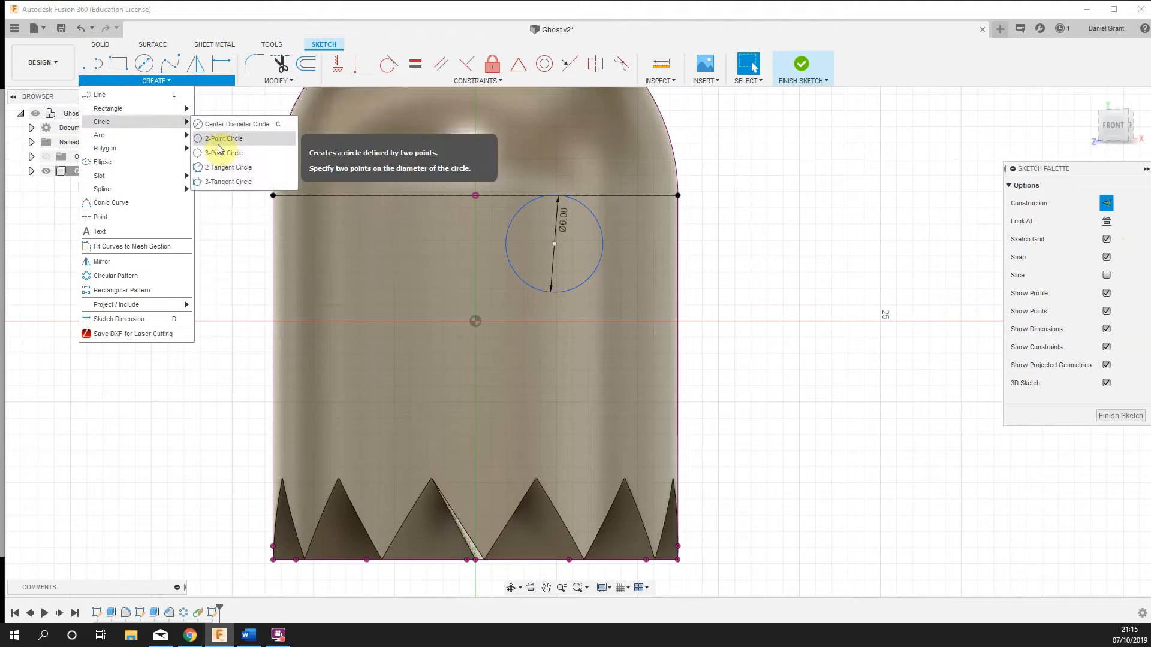
pyautogui.click(220, 143)
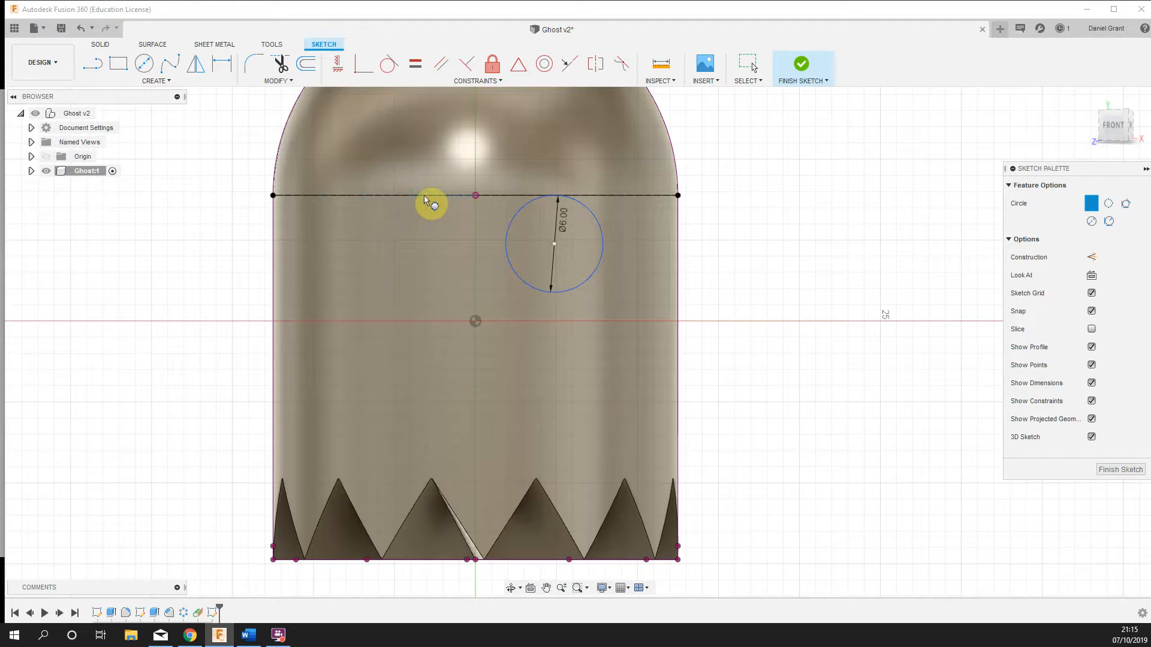
pyautogui.click(380, 194)
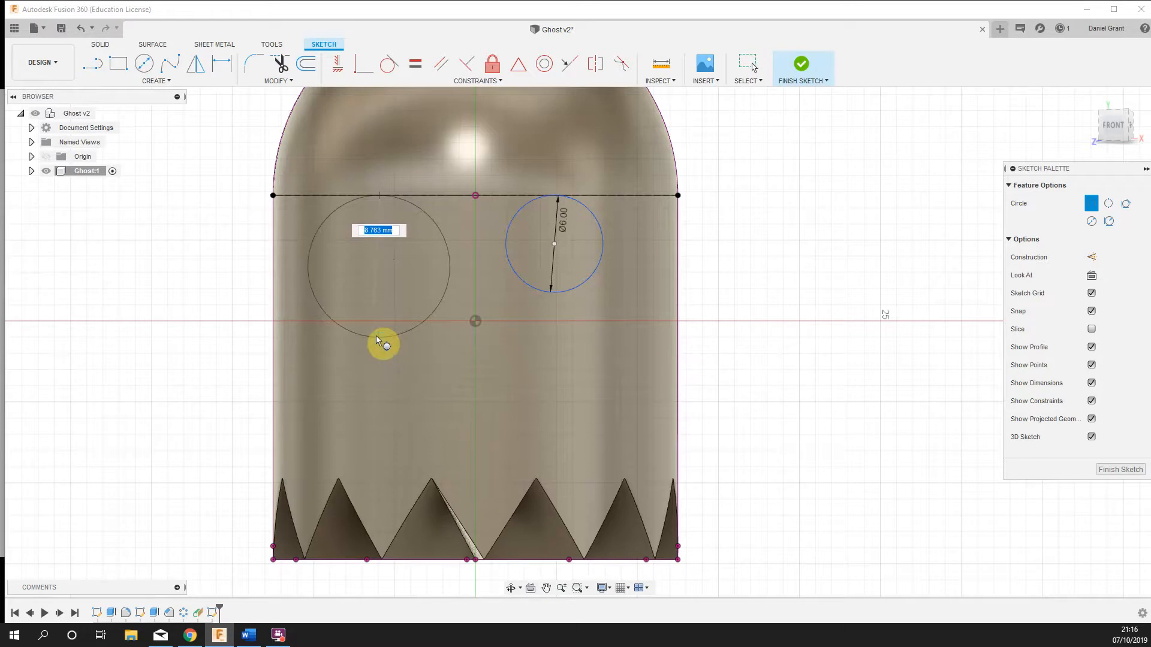
pyautogui.click(378, 360)
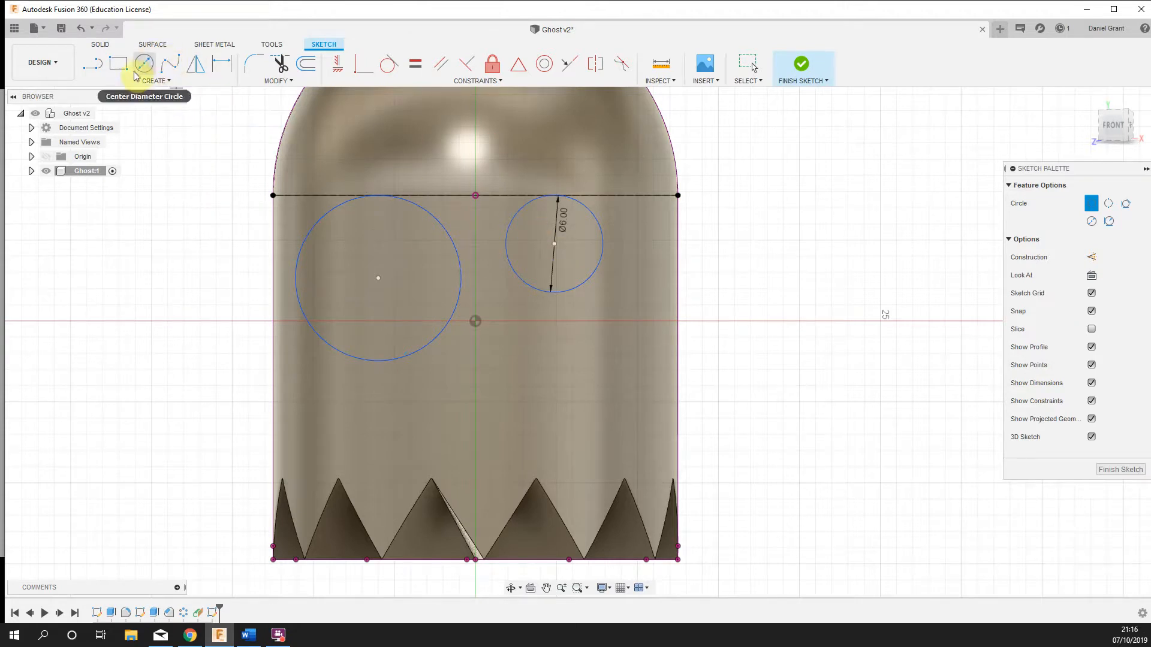
# Step: Dimension the left circle's diameter and set it to 6 mm
pyautogui.click(153, 81)
pyautogui.click(153, 319)
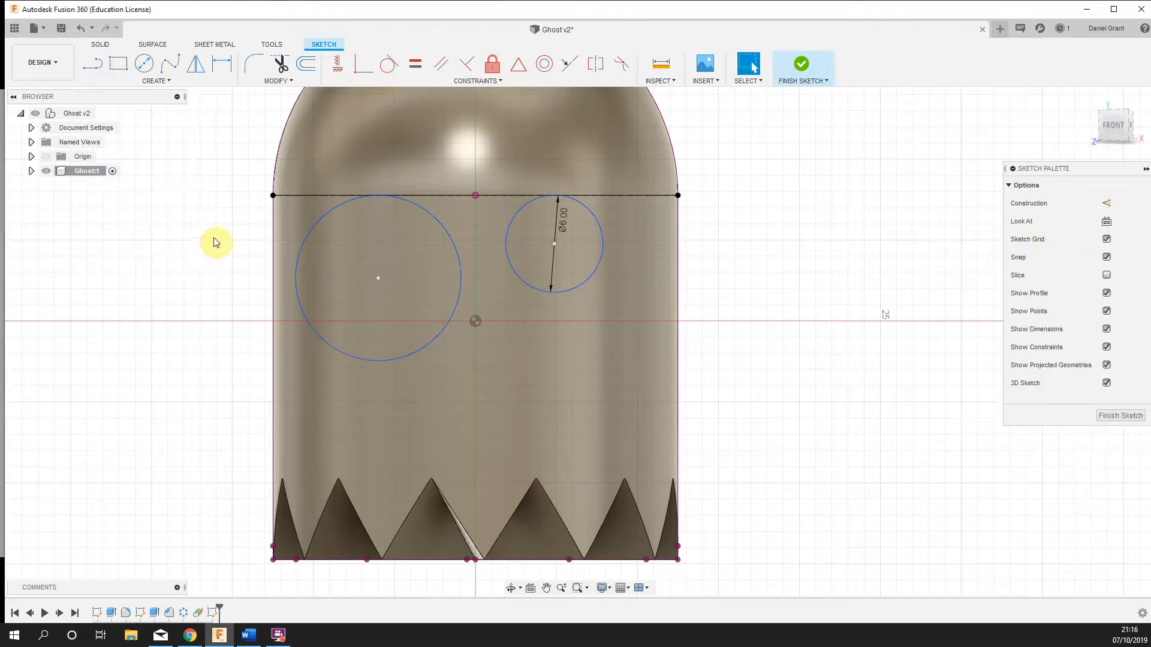
pyautogui.press('d')
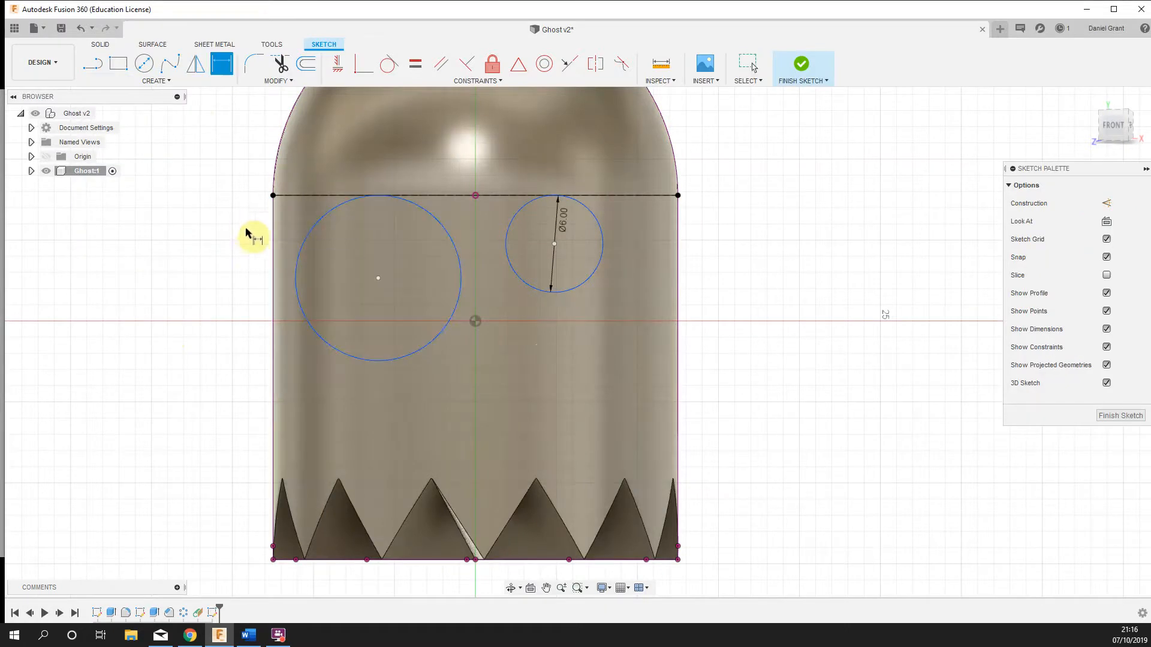
pyautogui.click(311, 235)
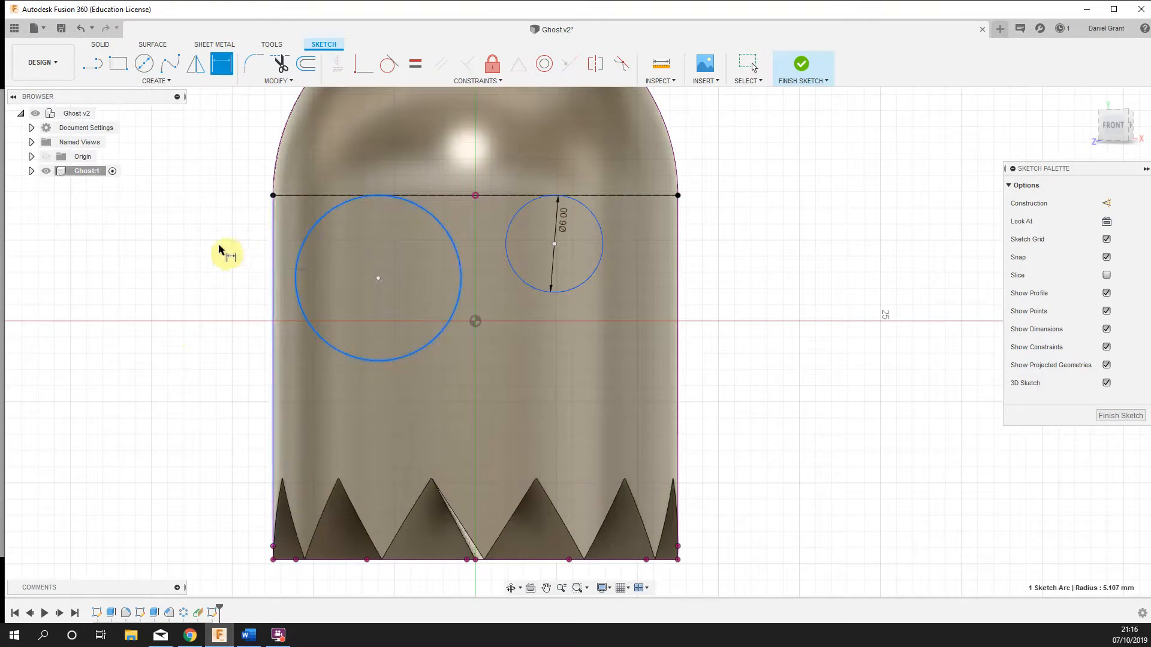
pyautogui.click(173, 268)
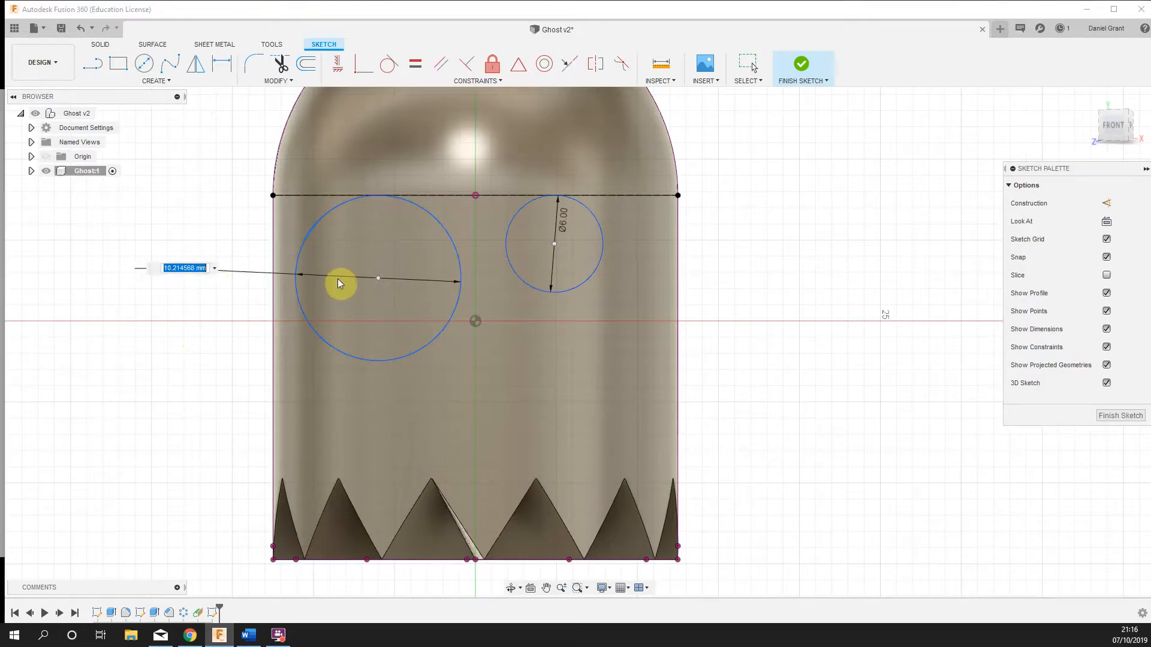
pyautogui.press('Return')
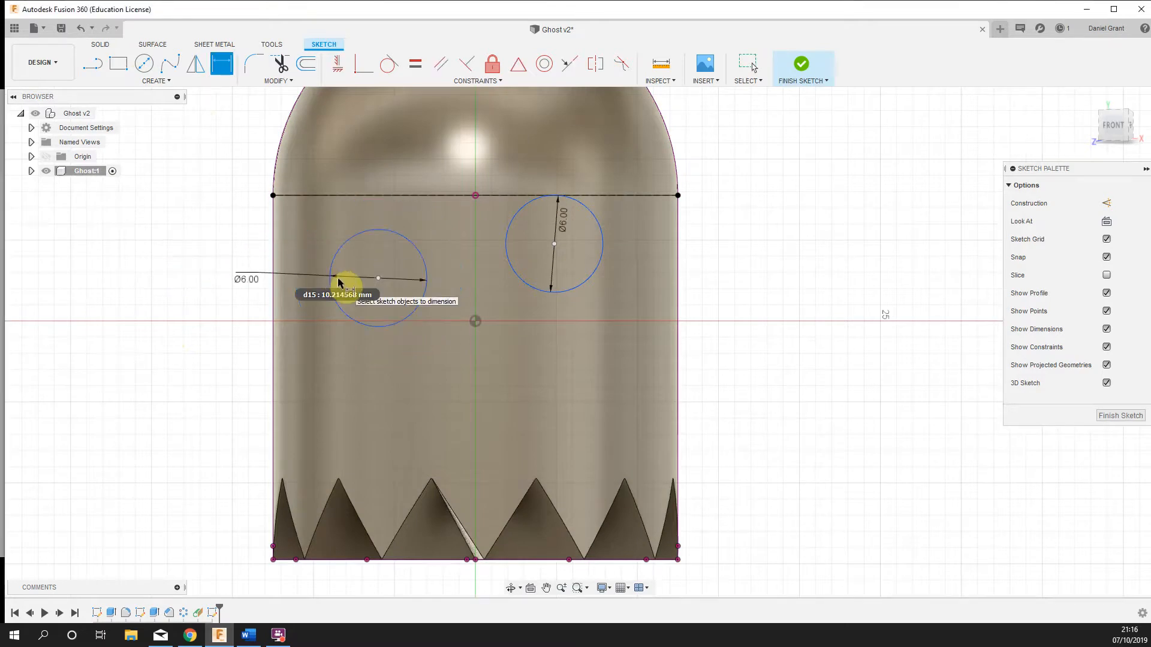
pyautogui.press('Escape')
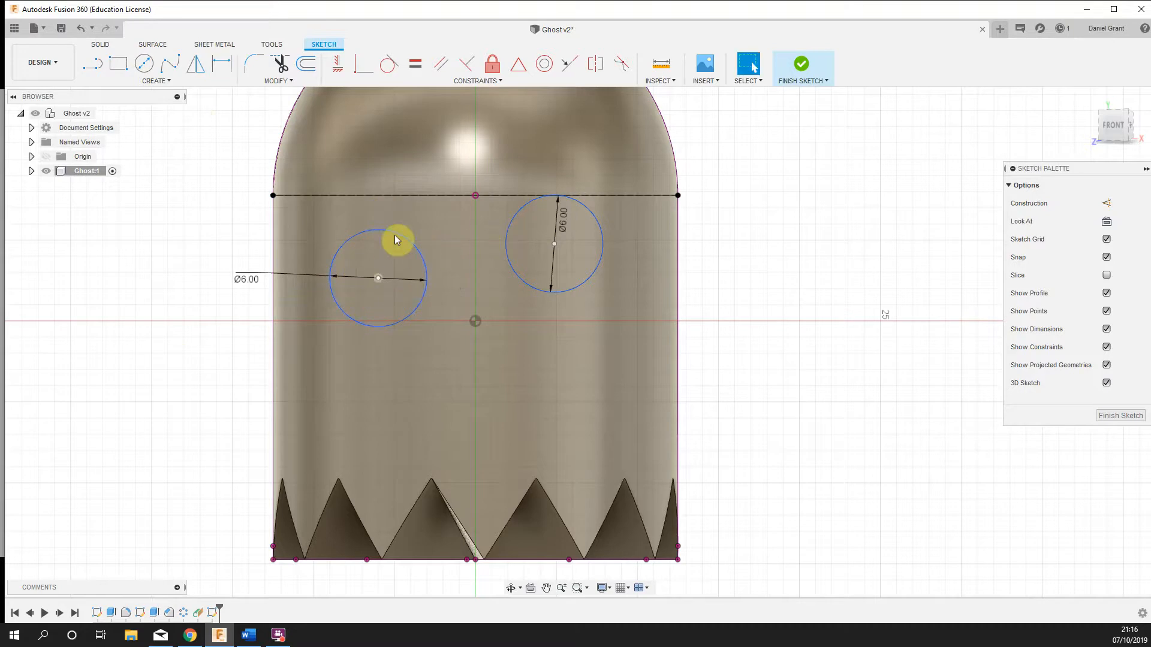
# Step: Move the left circle up towards the centre and the right circle slightly down, leaving both just below the construction line
pyautogui.moveTo(394, 235); pyautogui.dragTo(428, 212)
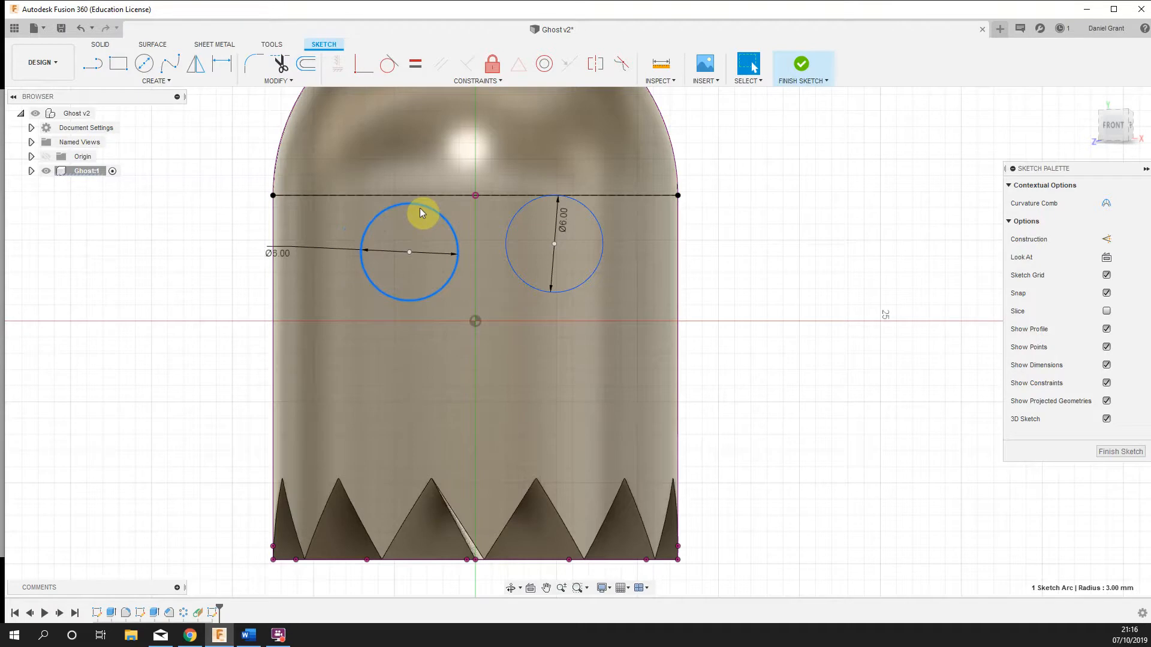
pyautogui.click(427, 145)
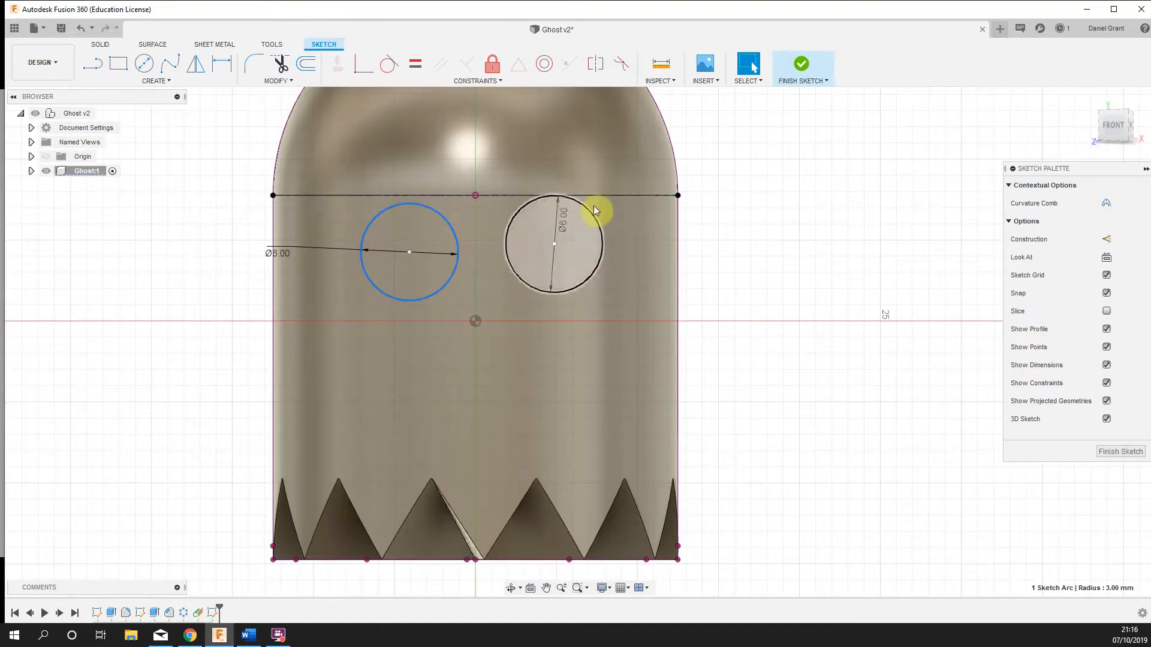
pyautogui.scroll(5, 556, 196)
pyautogui.scroll(3, 559, 195)
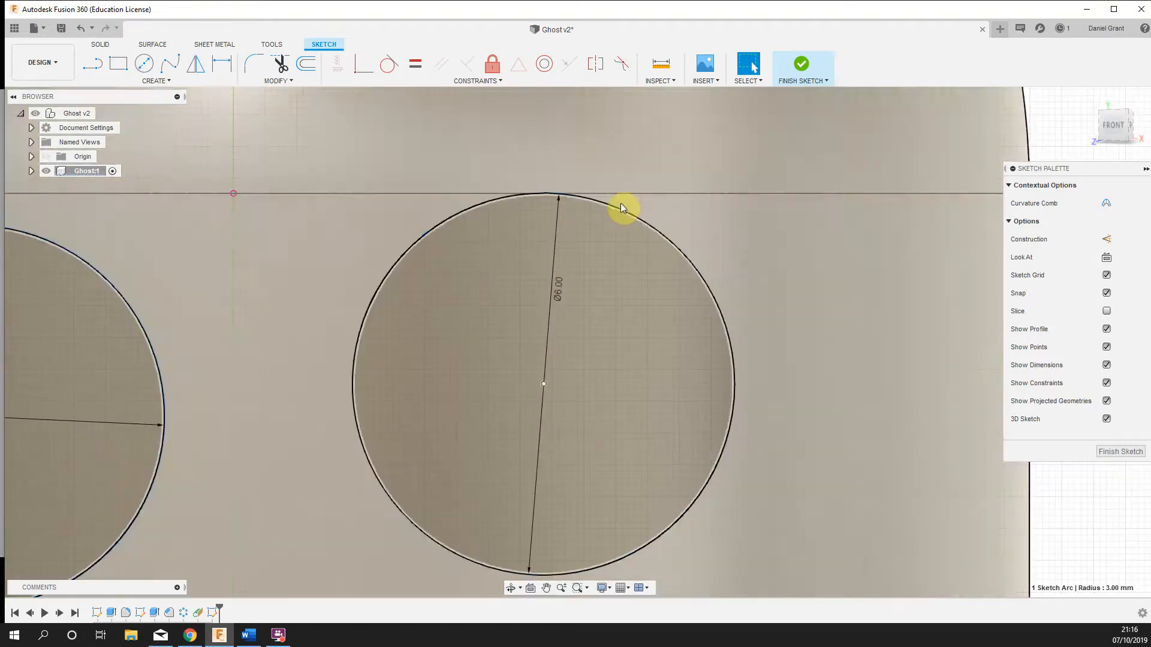
pyautogui.moveTo(602, 201)
pyautogui.mouseDown()
pyautogui.moveTo(631, 243)
pyautogui.moveTo(622, 230)
pyautogui.mouseUp()
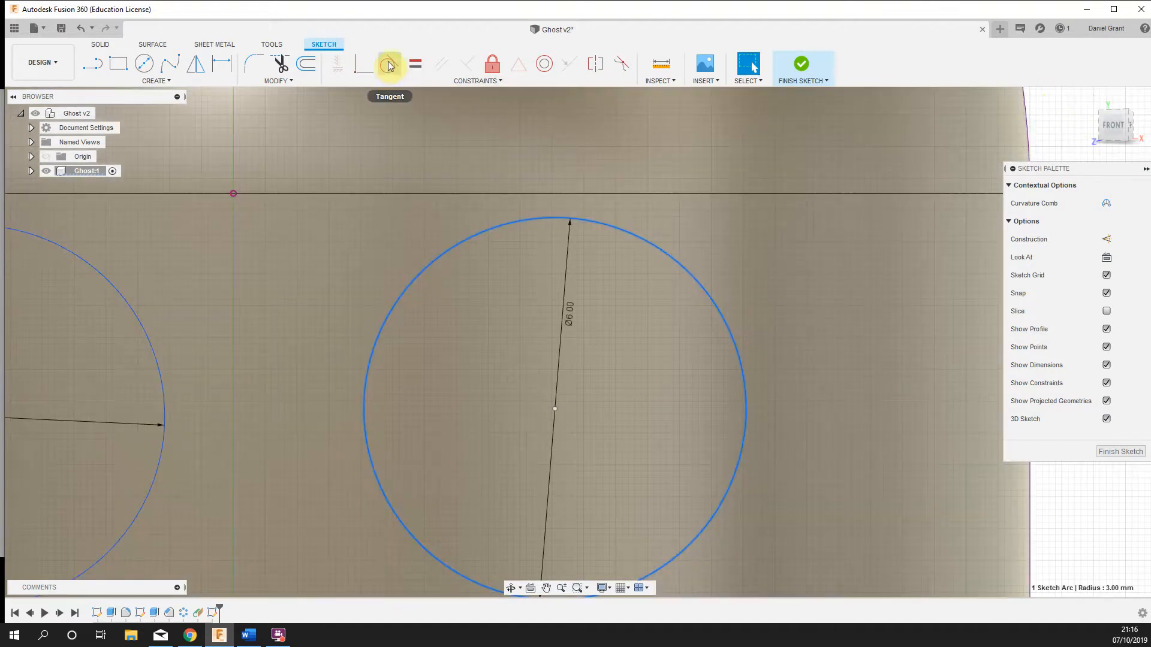
# Step: Constrain the right circle tangent to the horizontal construction line
pyautogui.click(388, 64)
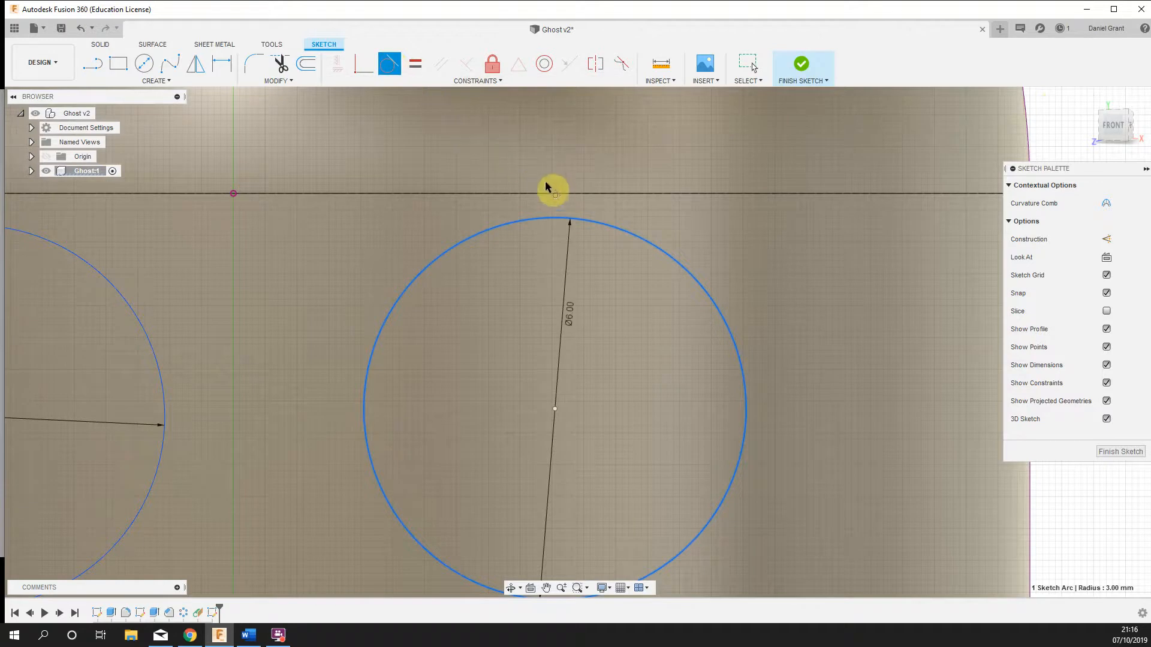
pyautogui.click(558, 223)
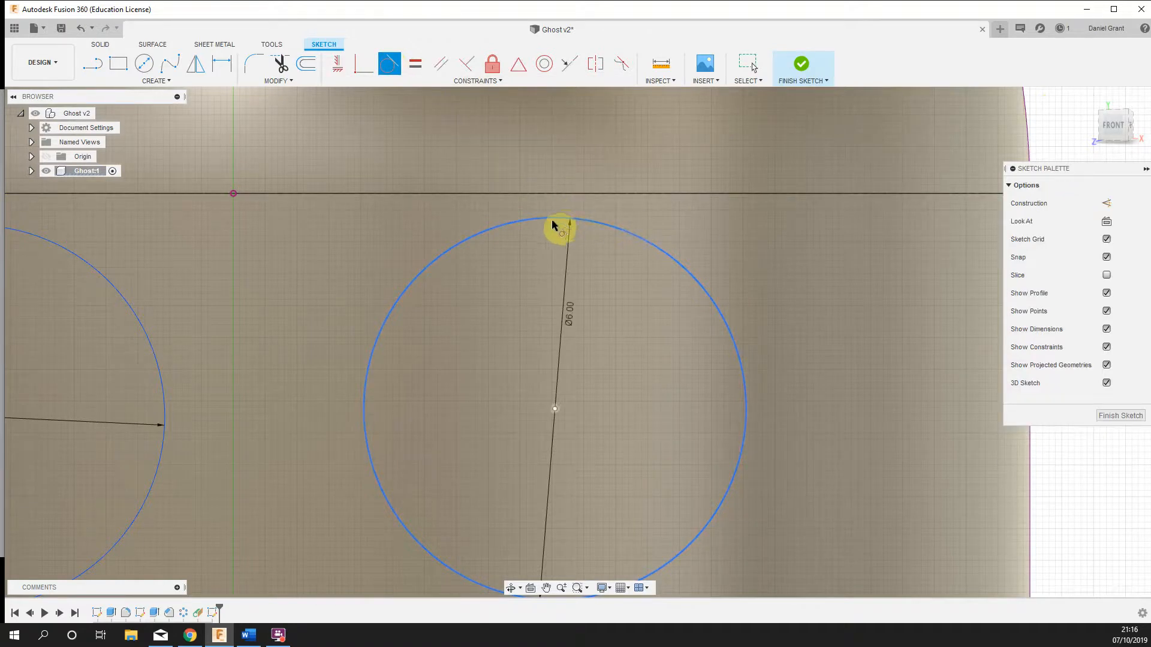
pyautogui.click(556, 221)
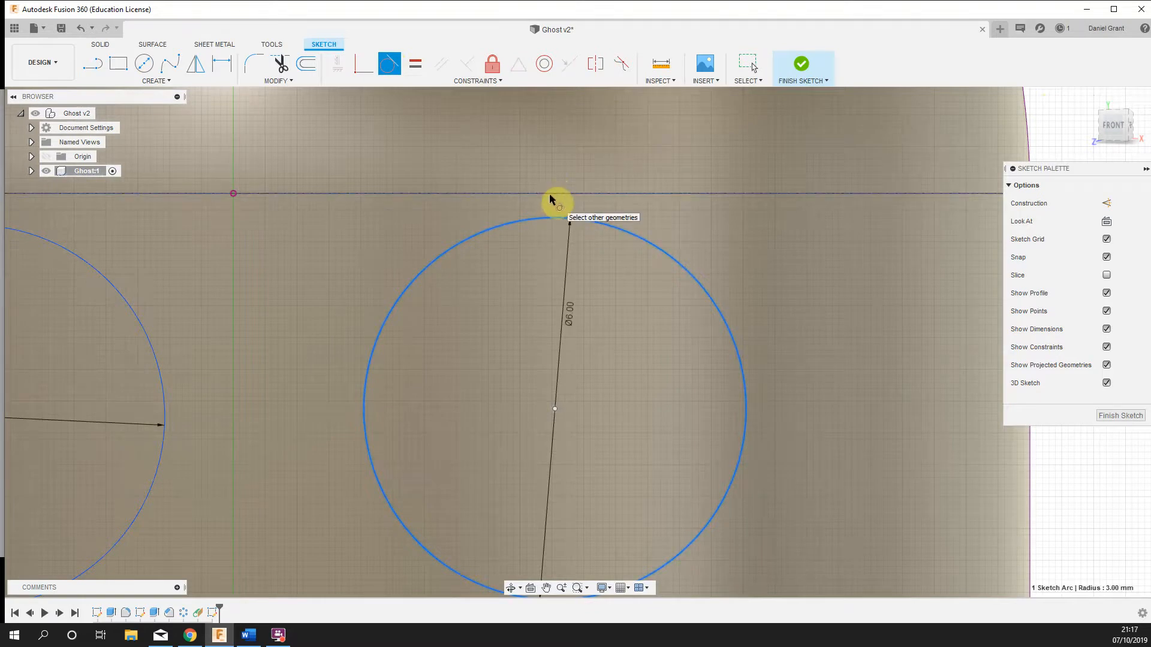
pyautogui.click(551, 195)
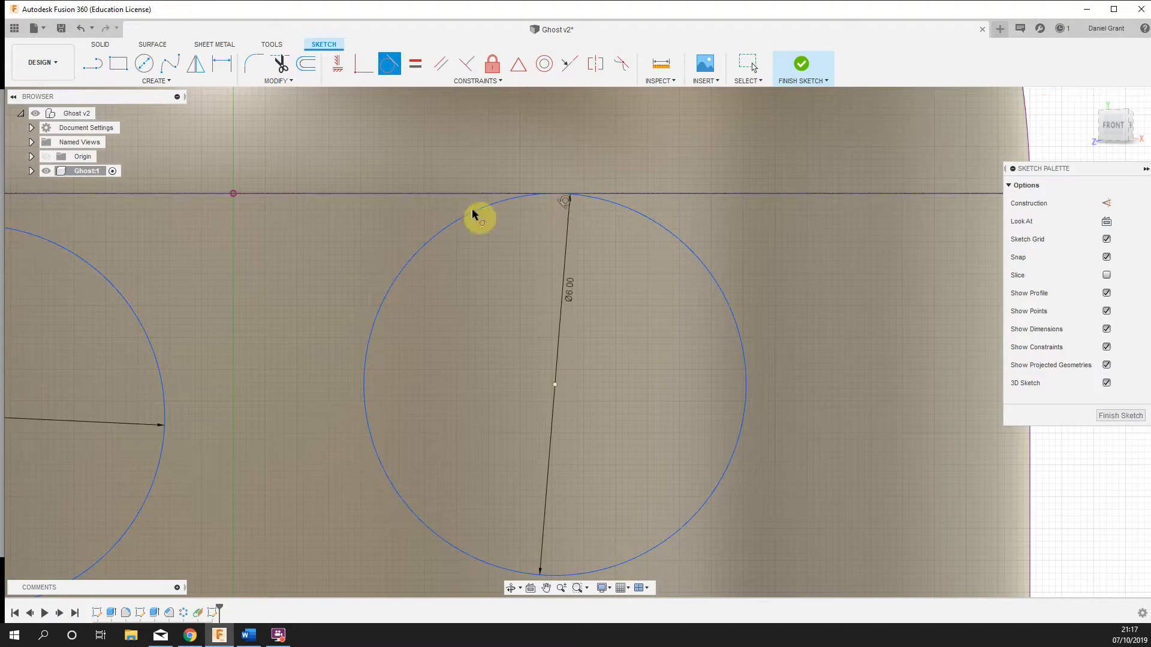
# Step: Constrain the left circle tangent to the same horizontal construction line
pyautogui.moveTo(333, 260); pyautogui.dragTo(720, 286, button='middle')
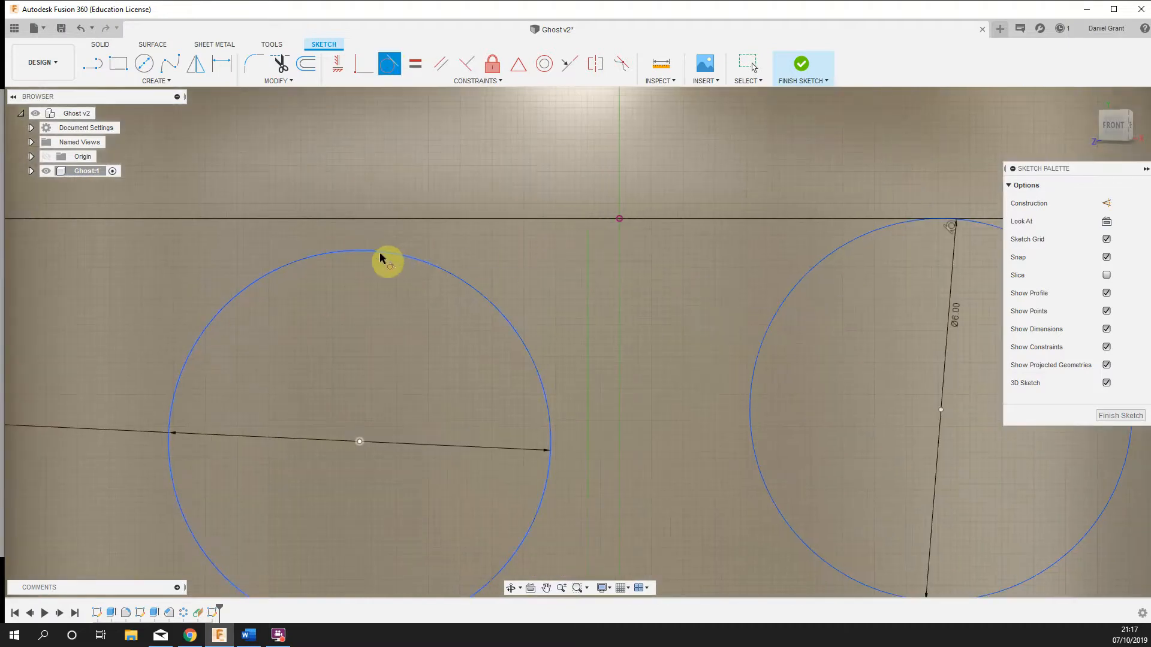
pyautogui.click(382, 256)
pyautogui.click(406, 219)
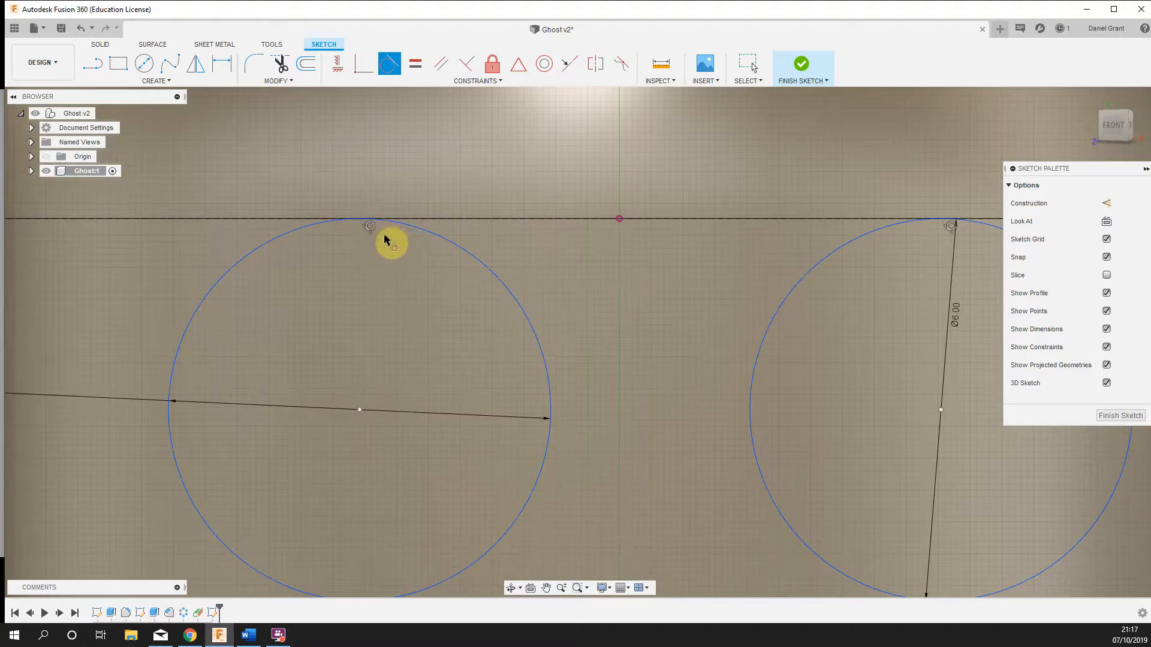
pyautogui.scroll(-5, 383, 235)
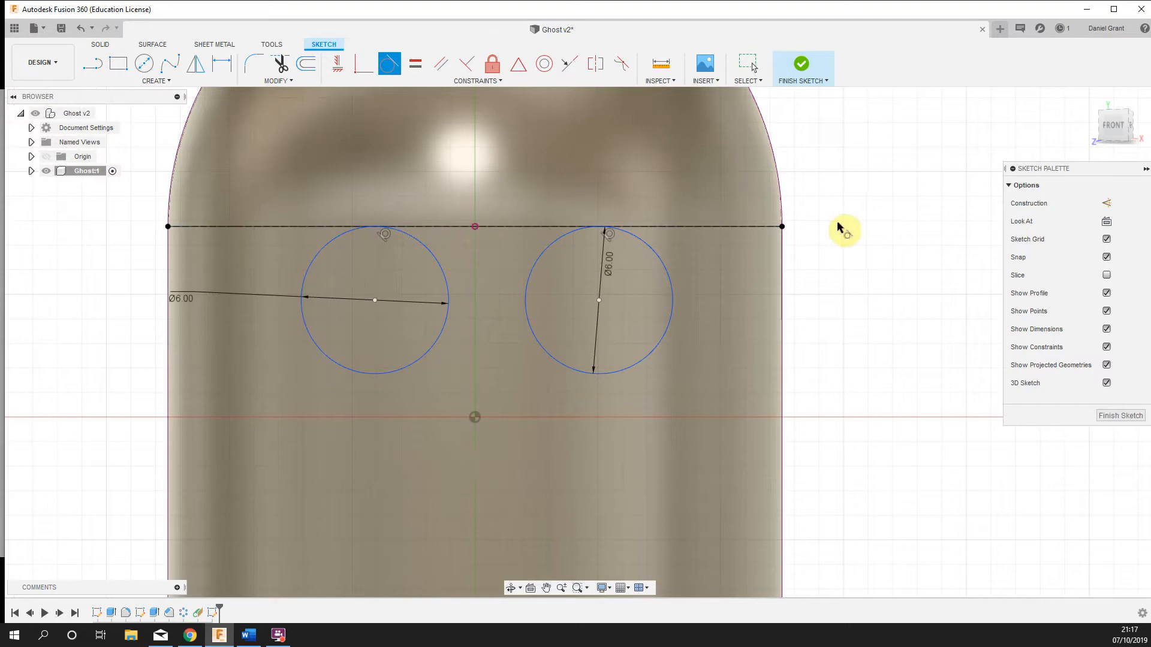
pyautogui.press('Escape')
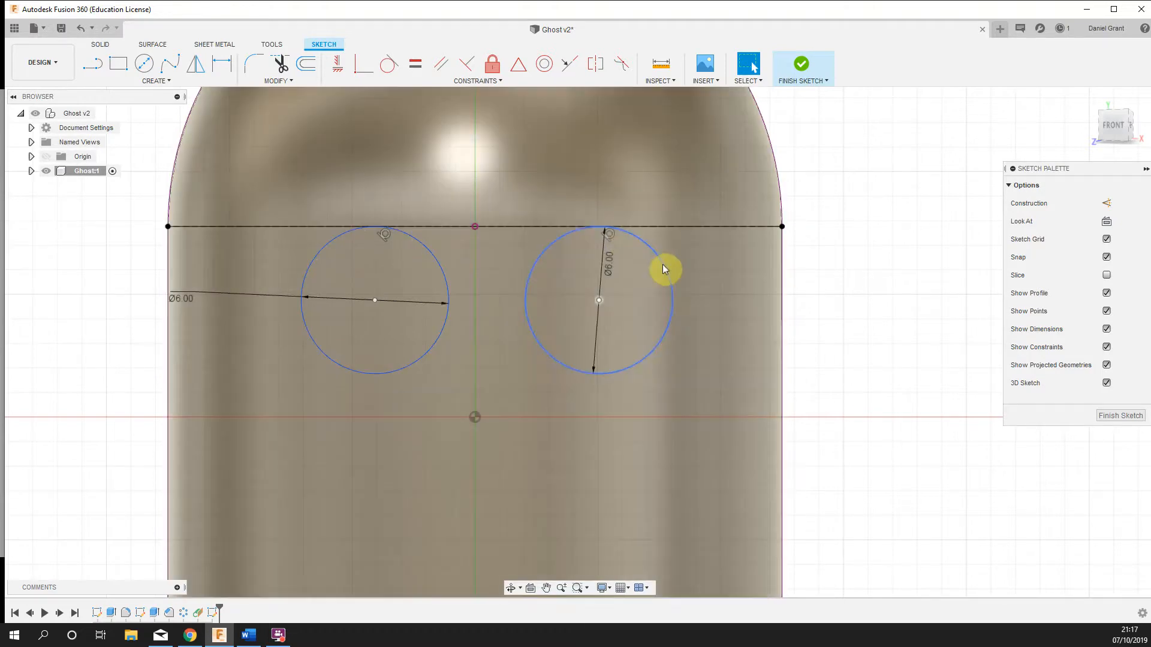
# Step: Slide the right circle a little outward along the construction line, away from the ghost's vertical centreline
pyautogui.moveTo(663, 264)
pyautogui.mouseDown()
pyautogui.moveTo(702, 275)
pyautogui.moveTo(783, 264)
pyautogui.moveTo(583, 275)
pyautogui.moveTo(640, 290)
pyautogui.moveTo(652, 249)
pyautogui.moveTo(645, 410)
pyautogui.moveTo(639, 224)
pyautogui.moveTo(624, 329)
pyautogui.moveTo(627, 286)
pyautogui.moveTo(619, 297)
pyautogui.moveTo(652, 286)
pyautogui.mouseUp()
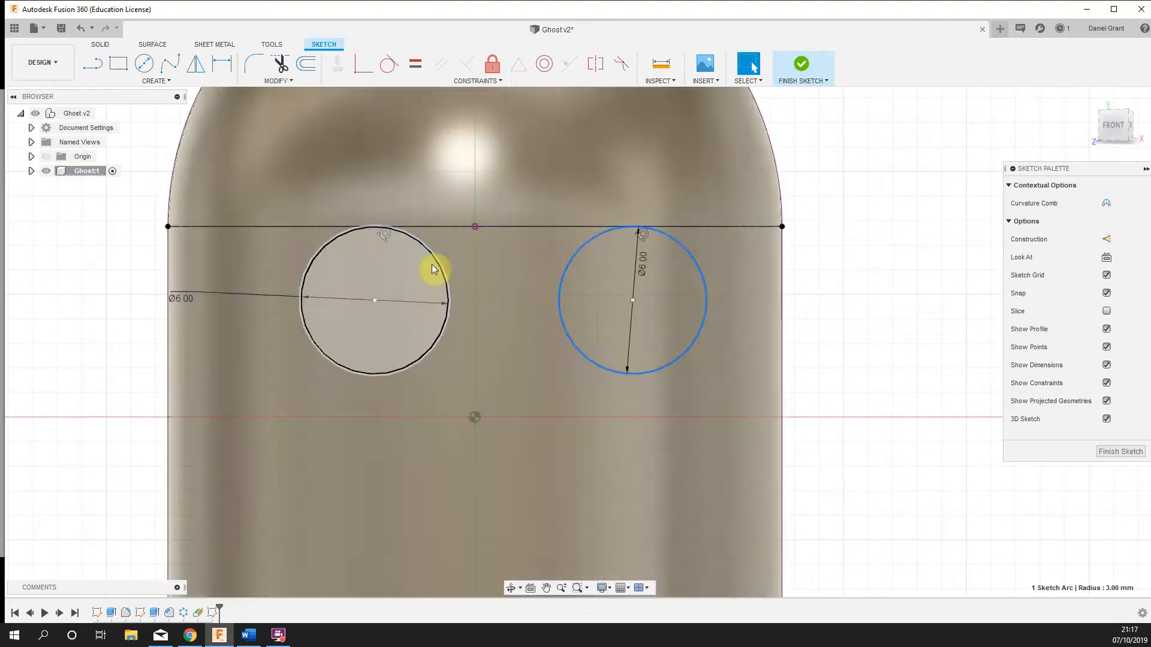
pyautogui.click(487, 290)
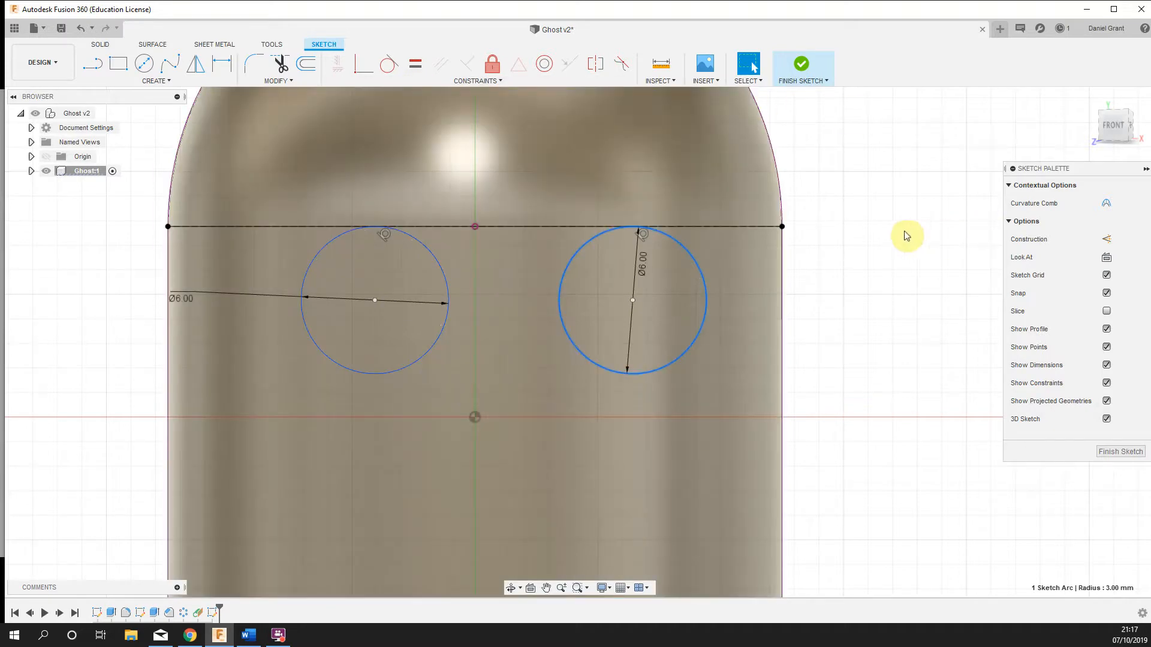
pyautogui.click(901, 225)
# Step: Dimension the horizontal distance between the two circle centres and set it to 12 mm
pyautogui.press('d')
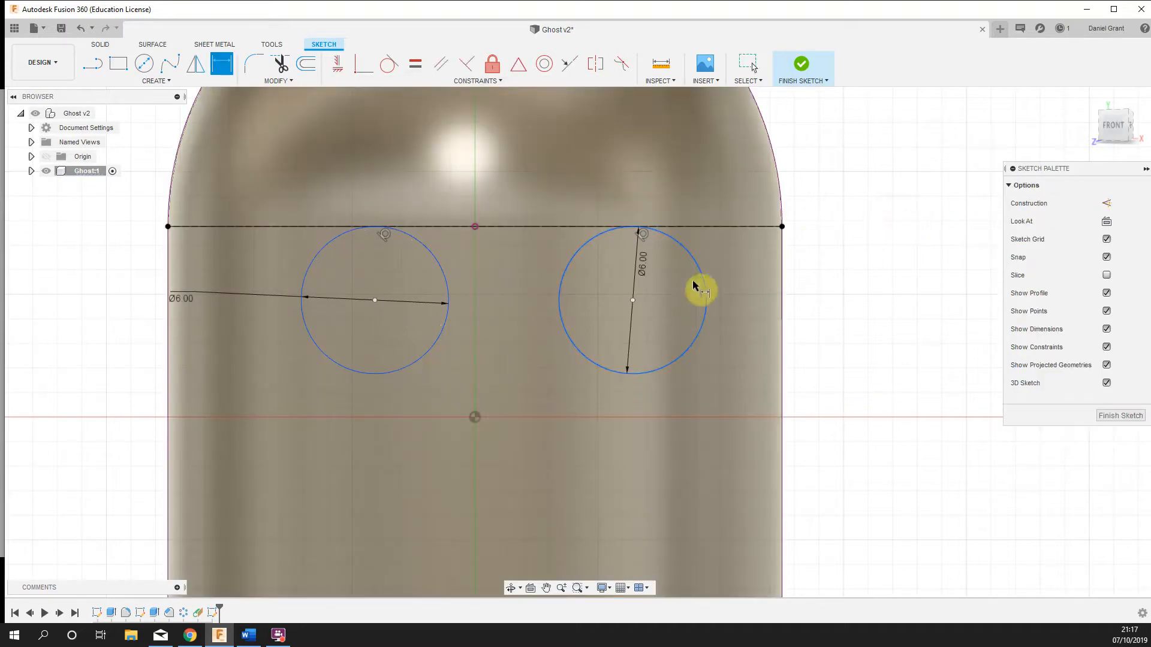
pyautogui.click(632, 301)
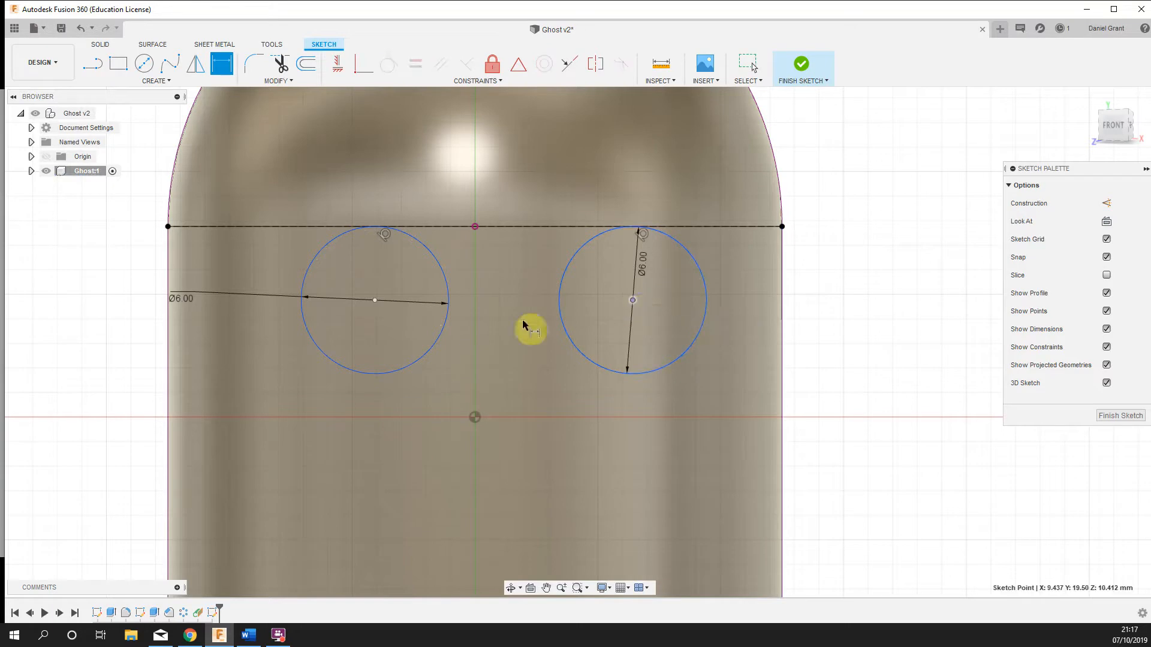
pyautogui.click(376, 300)
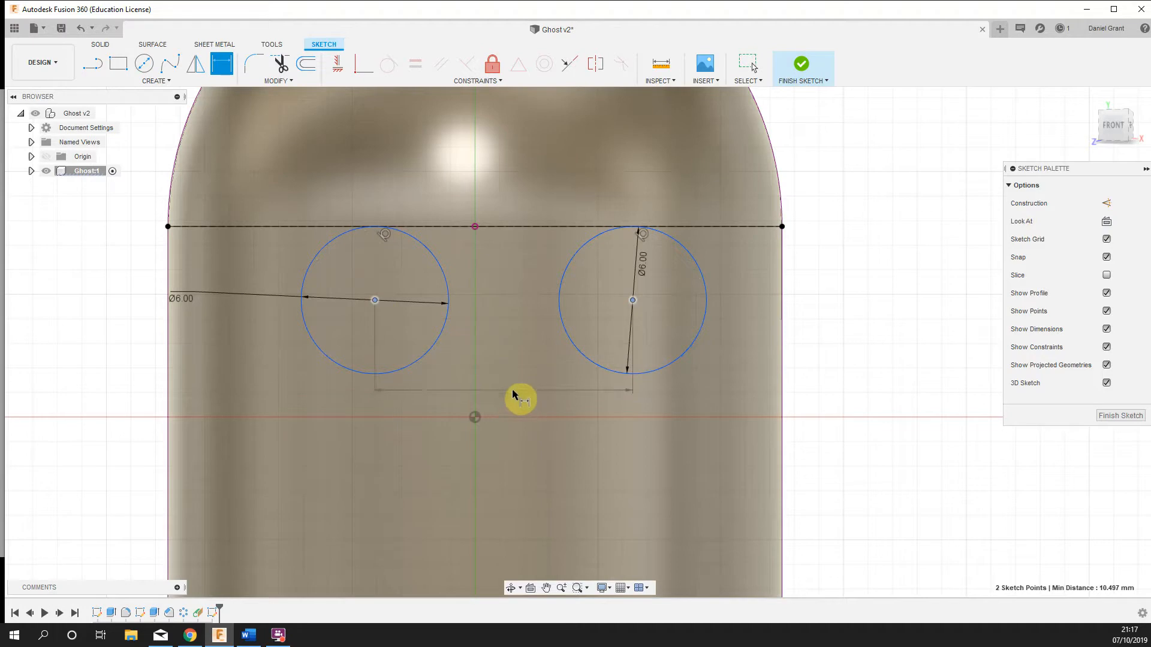
pyautogui.click(487, 459)
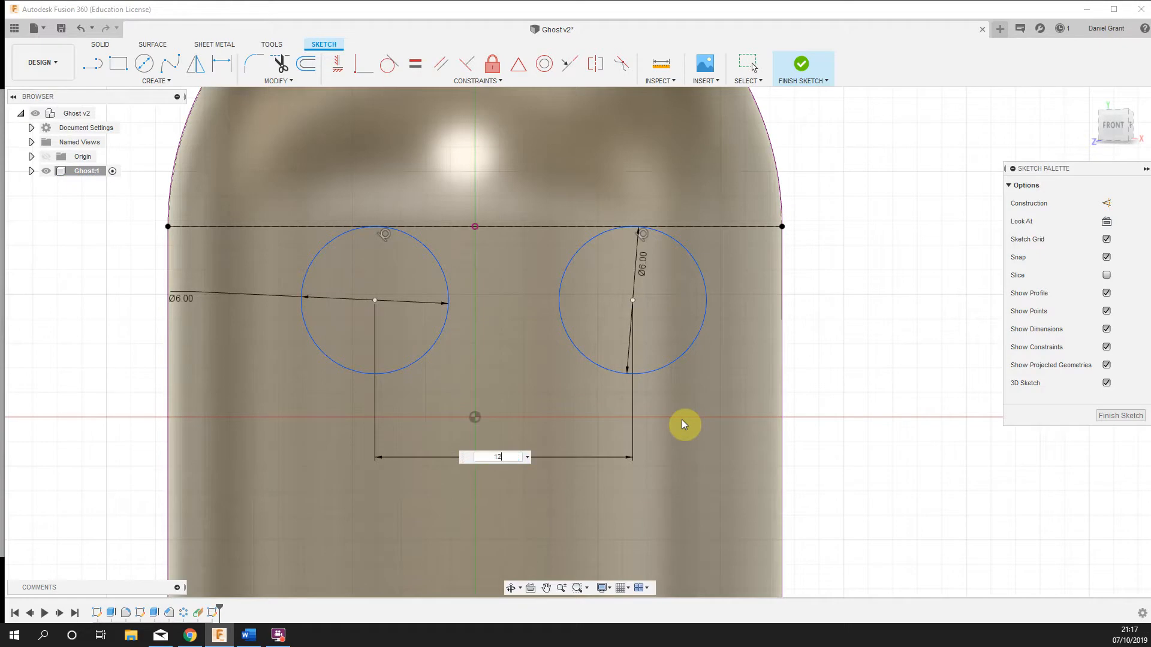
pyautogui.press('Return')
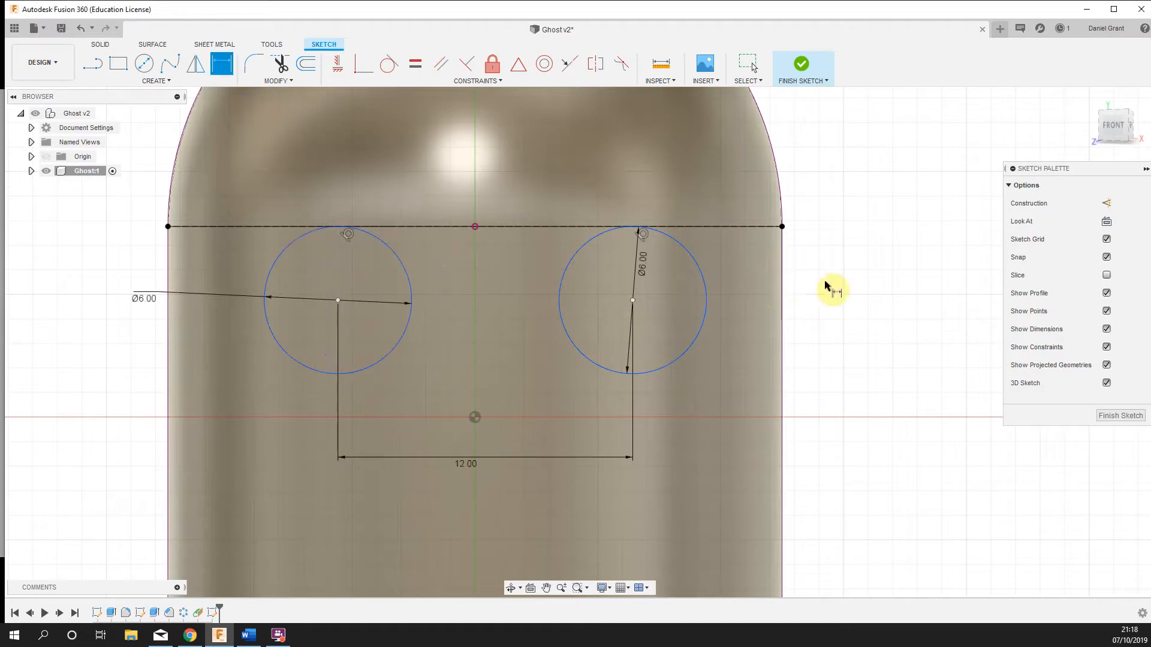
pyautogui.press('Escape')
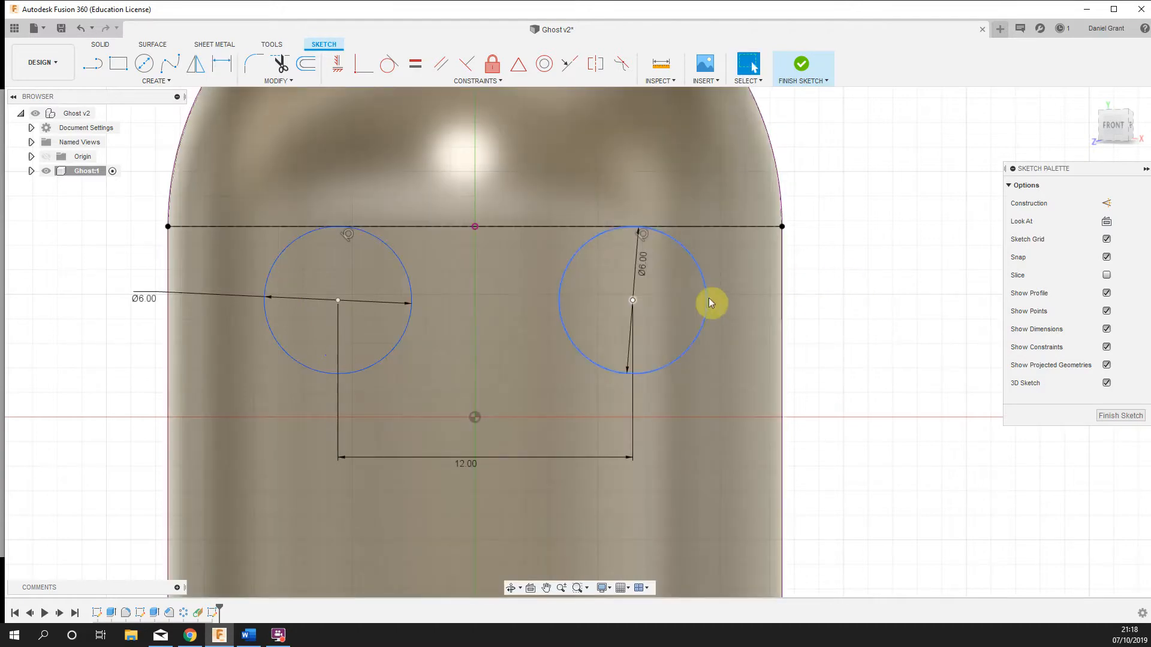
# Step: Slide the linked pair of circles along the construction line until they sit roughly centred about the ghost's vertical centreline
pyautogui.moveTo(706, 301)
pyautogui.mouseDown()
pyautogui.moveTo(765, 304)
pyautogui.moveTo(623, 301)
pyautogui.moveTo(791, 311)
pyautogui.moveTo(642, 314)
pyautogui.moveTo(753, 300)
pyautogui.moveTo(742, 298)
pyautogui.mouseUp()
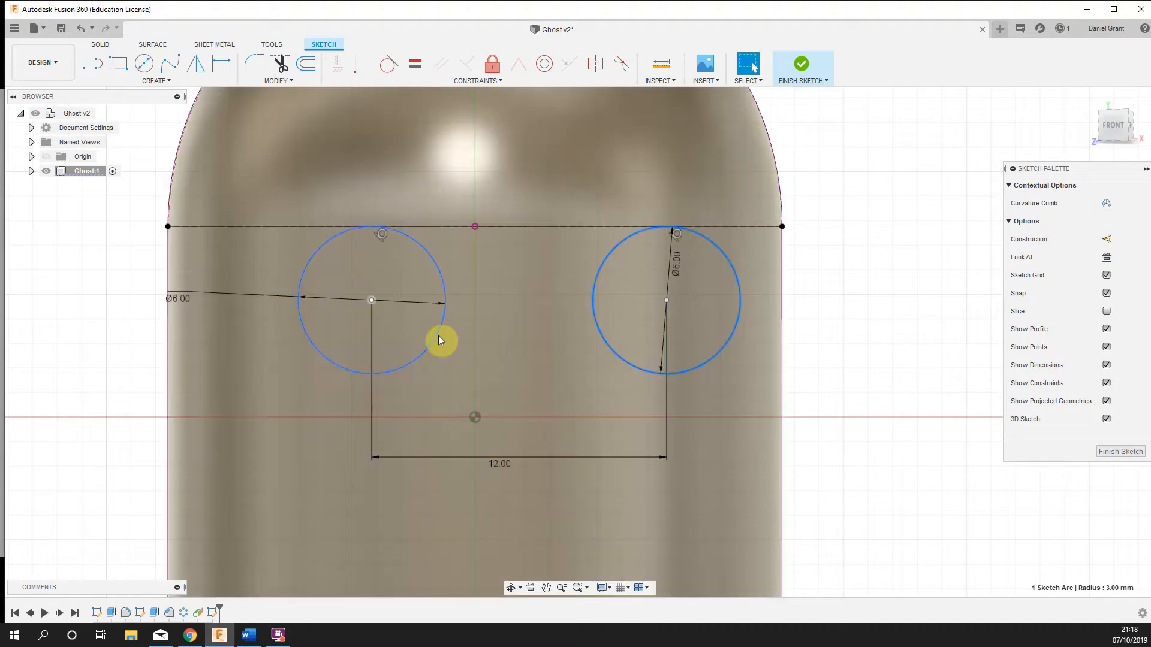
pyautogui.moveTo(437, 336); pyautogui.dragTo(388, 344)
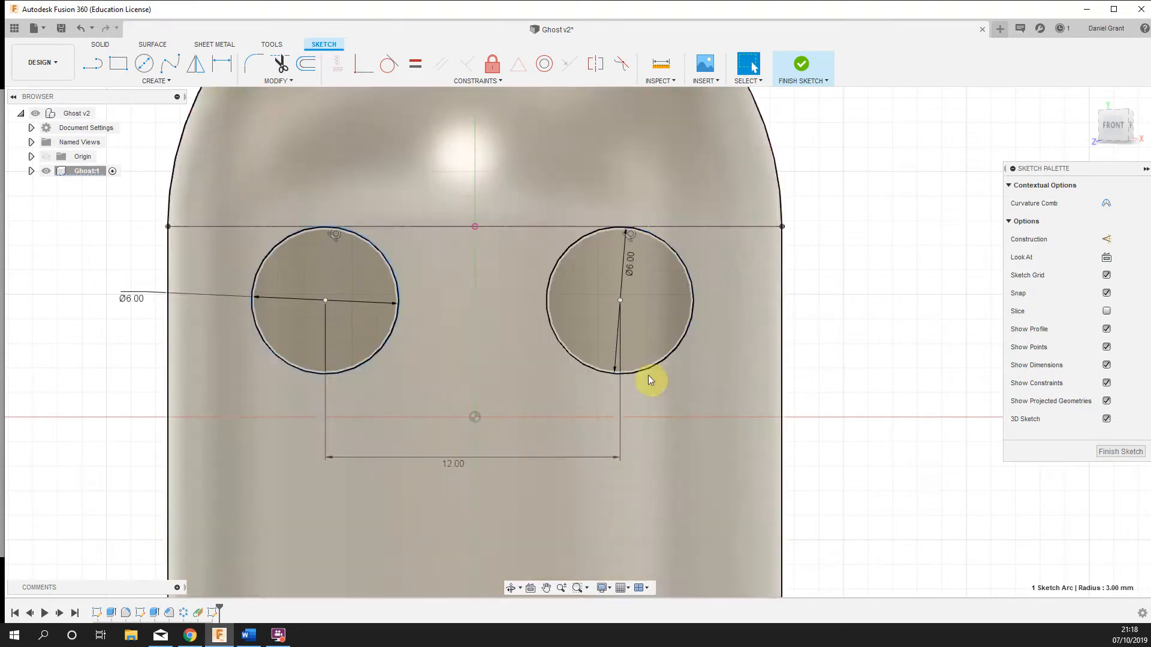
pyautogui.click(897, 228)
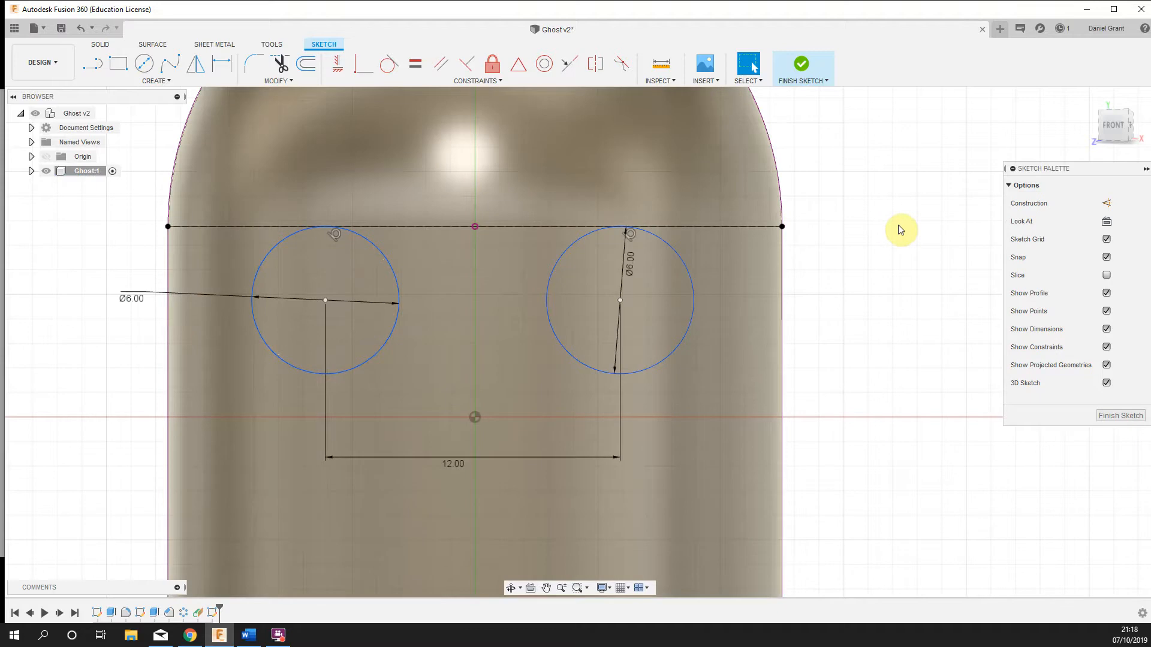
# Step: Dimension the horizontal distance from the left circle's centre to the construction line's midpoint and set it to 6 mm
pyautogui.press('d')
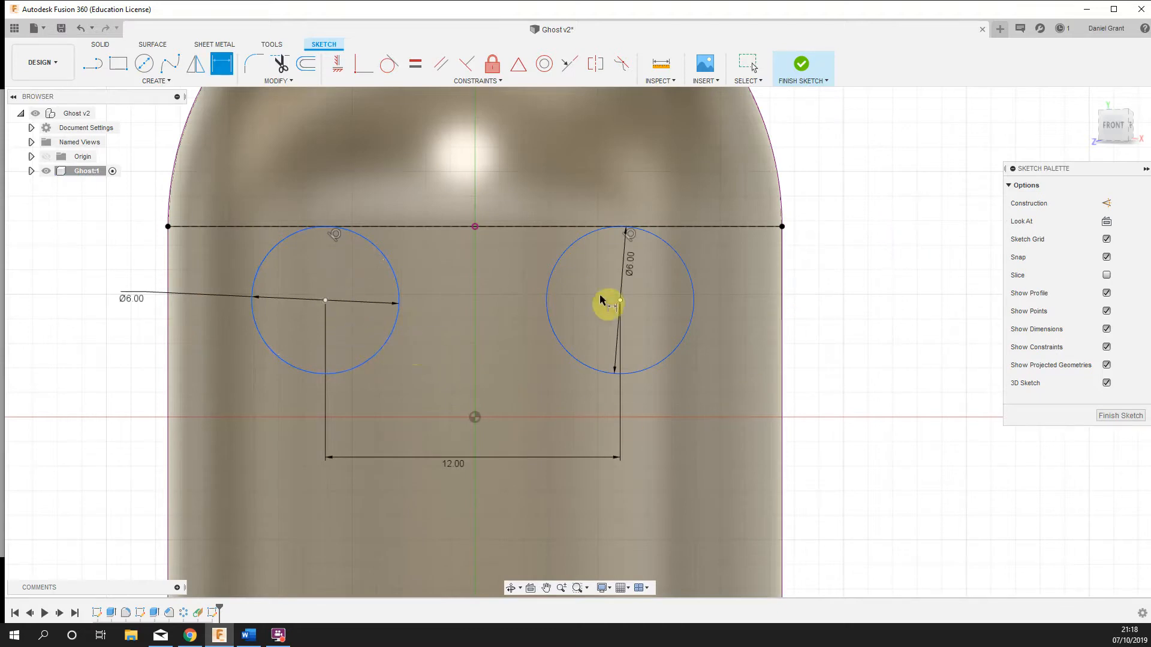
pyautogui.click(325, 299)
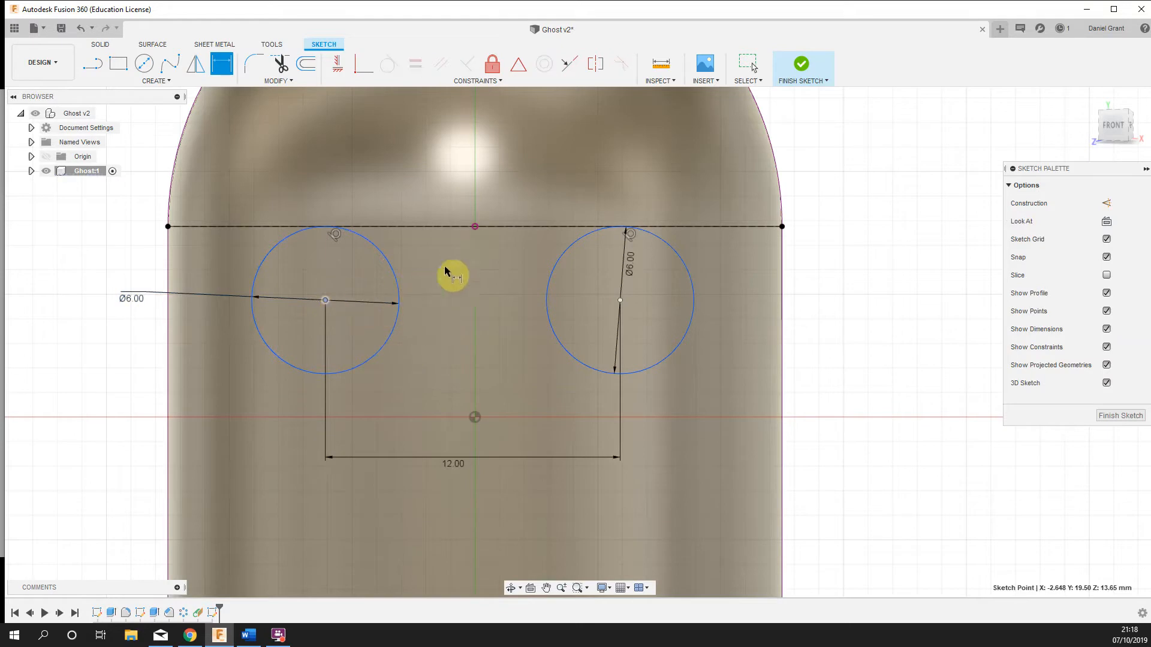
pyautogui.click(476, 228)
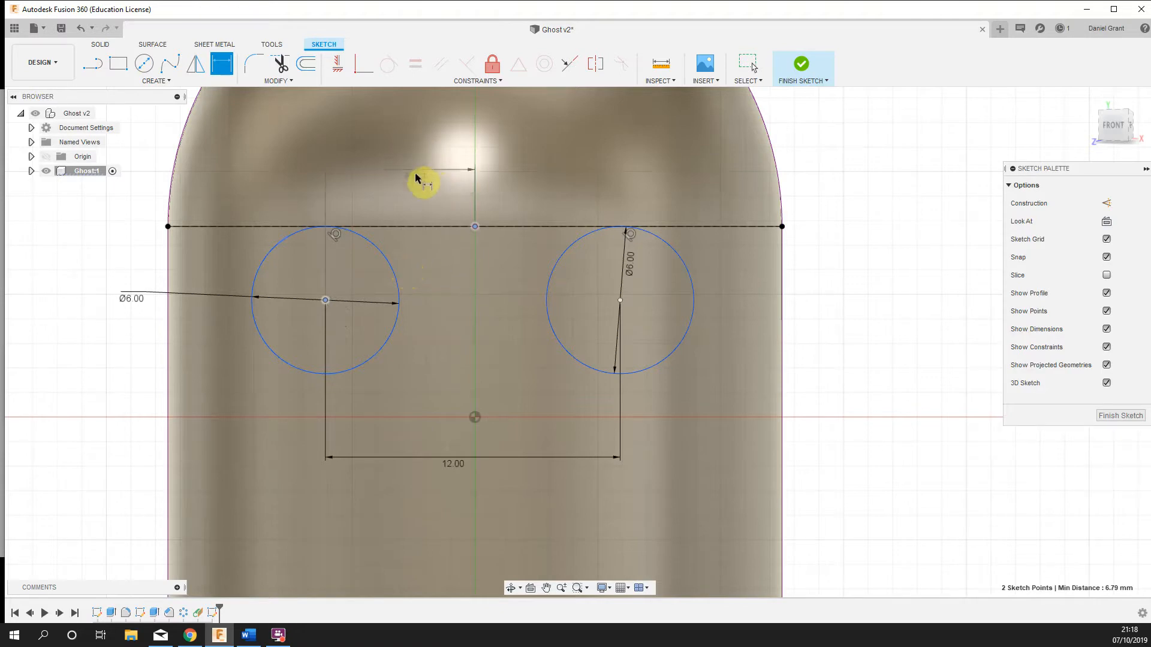
pyautogui.click(405, 137)
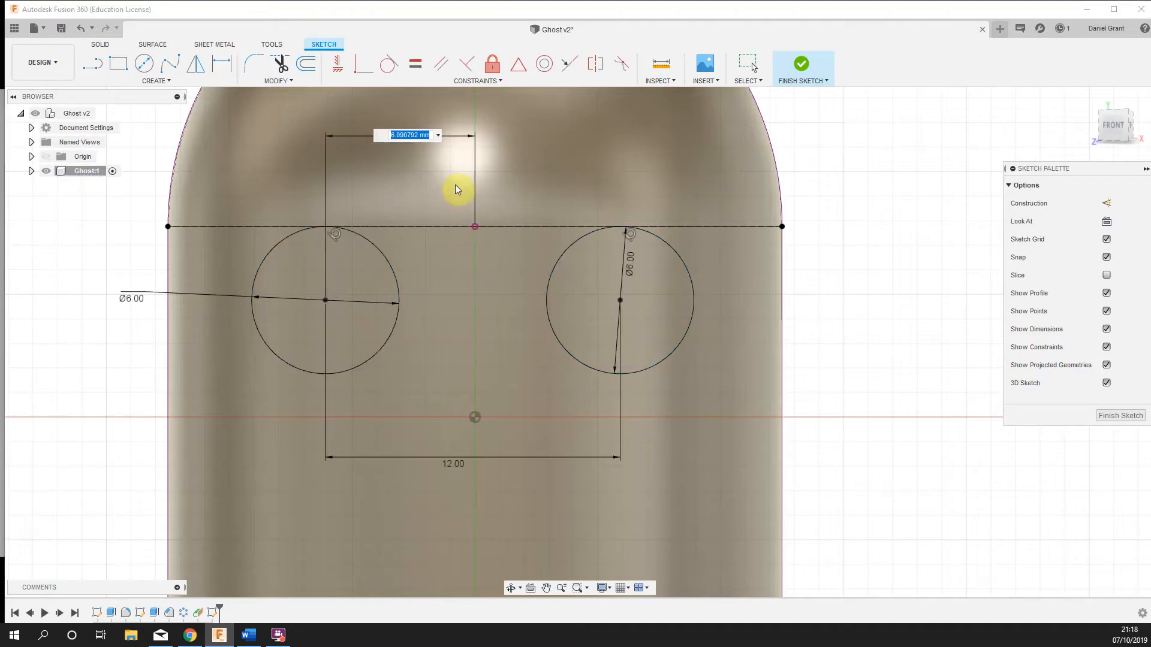
pyautogui.press('Return')
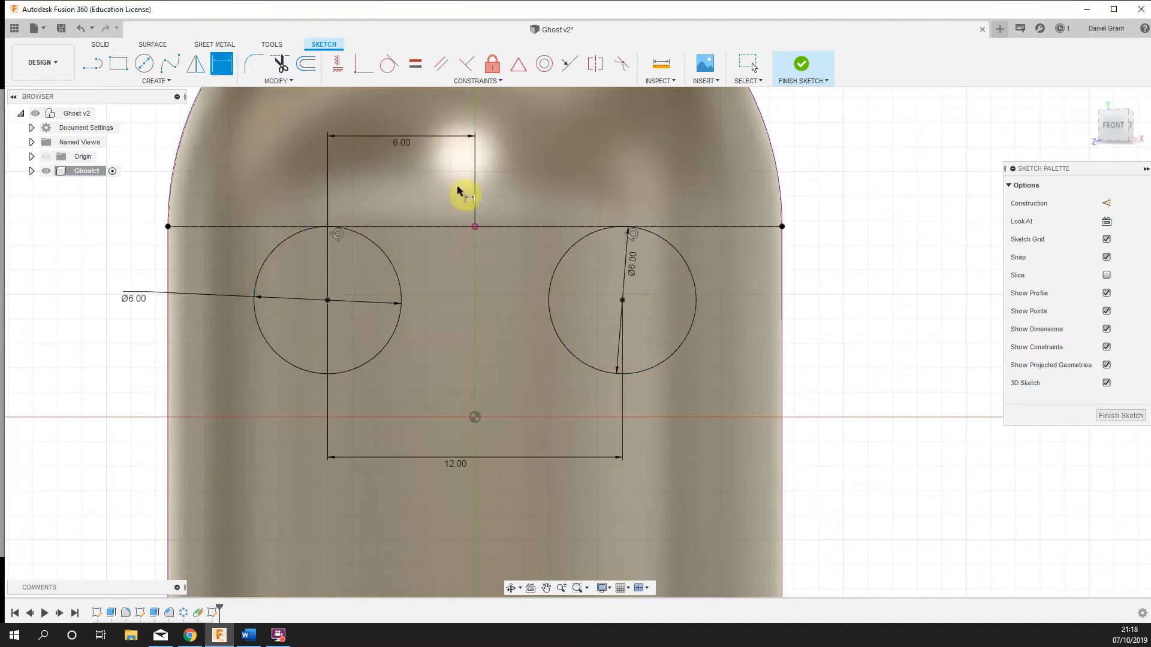
pyautogui.press('Escape')
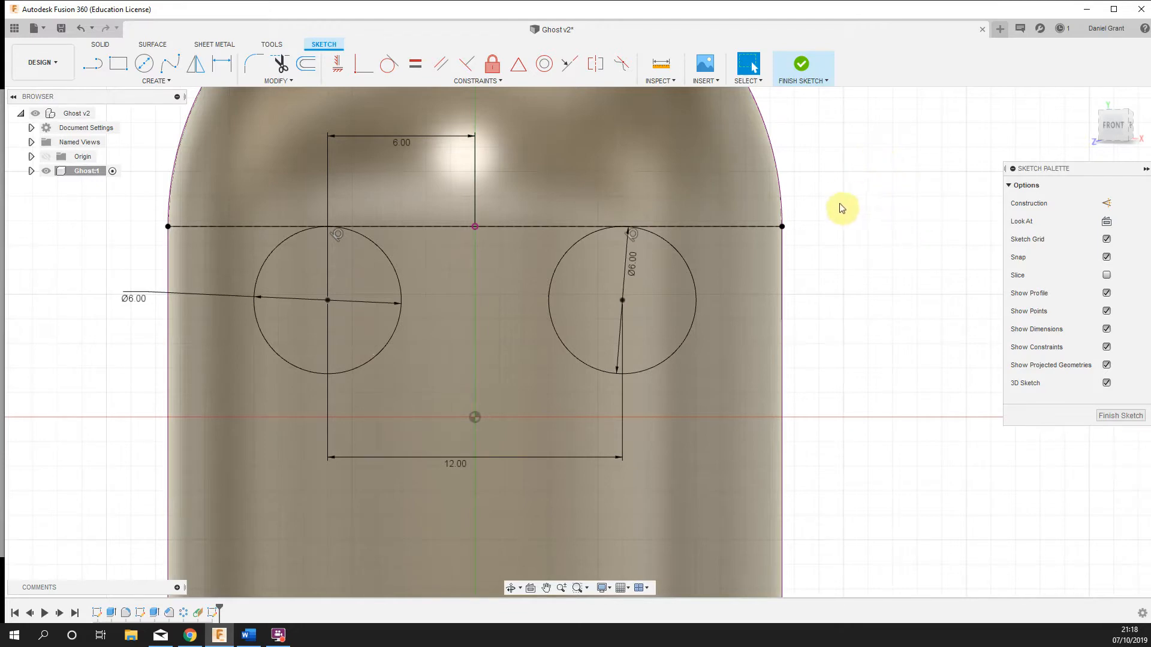
# Step: Cut both eye circles 6 mm into the ghost's body from the sketch plane
pyautogui.moveTo(880, 308)
pyautogui.keyDown('shift'); pyautogui.mouseDown(button='middle')
pyautogui.moveTo(906, 342)
pyautogui.moveTo(865, 342)
pyautogui.moveTo(966, 331)
pyautogui.moveTo(889, 327)
pyautogui.moveTo(880, 301)
pyautogui.mouseUp(button='middle'); pyautogui.keyUp('shift')
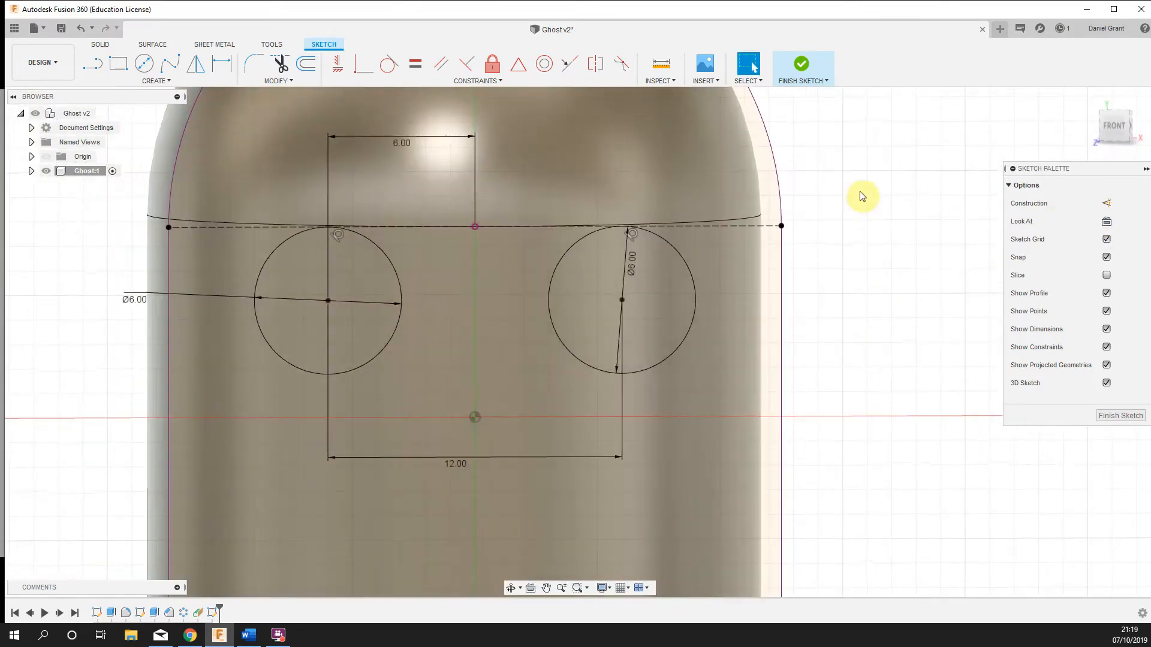
pyautogui.scroll(-3, 941, 196)
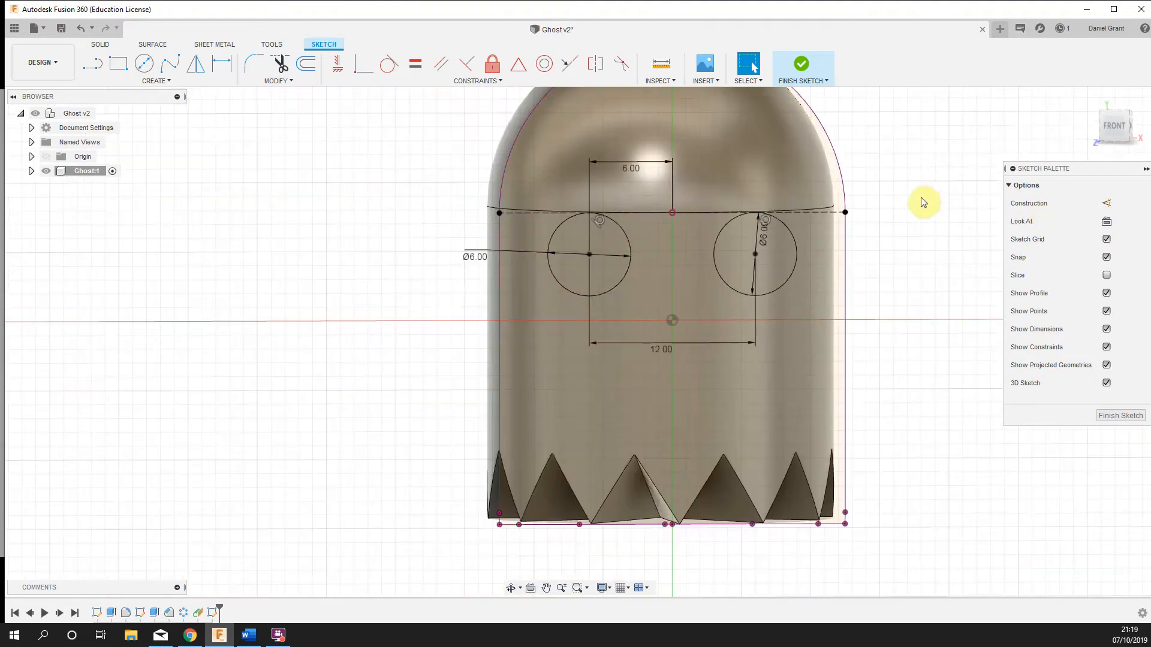
pyautogui.click(1107, 221)
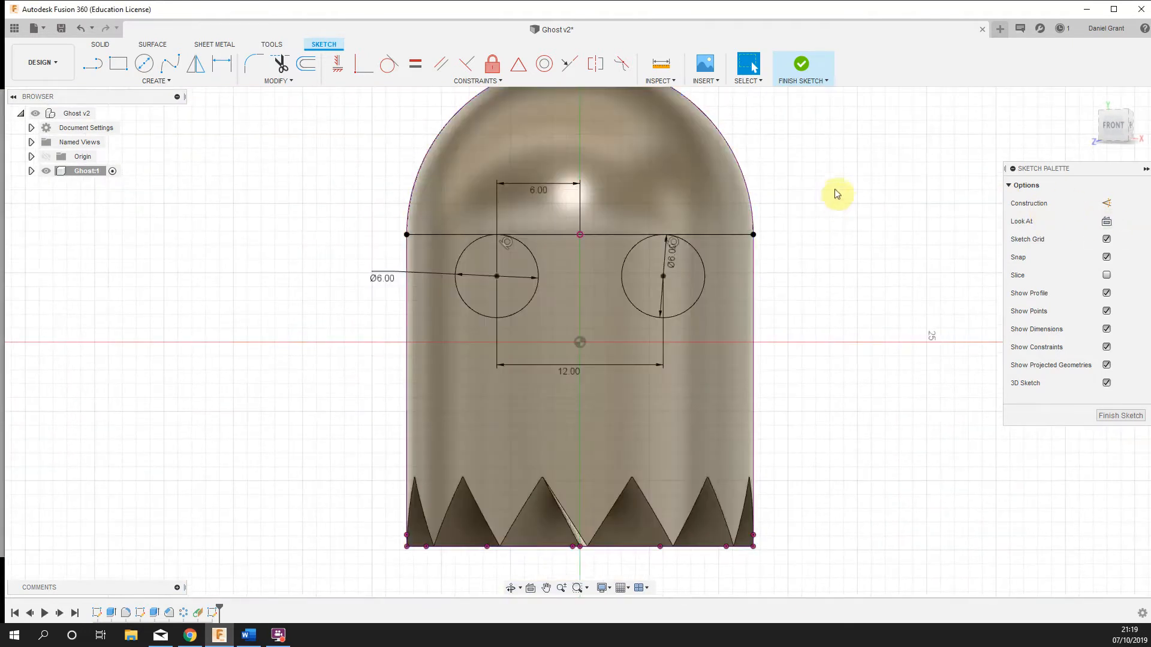
pyautogui.rightClick(839, 186)
pyautogui.click(877, 157)
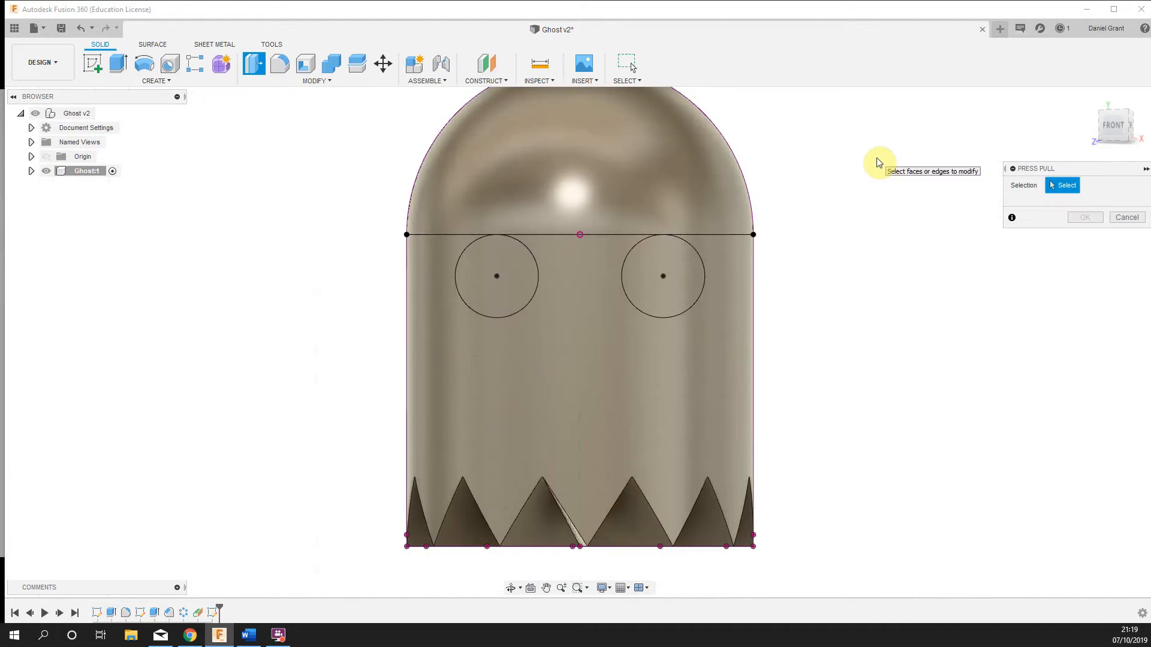
pyautogui.click(520, 285)
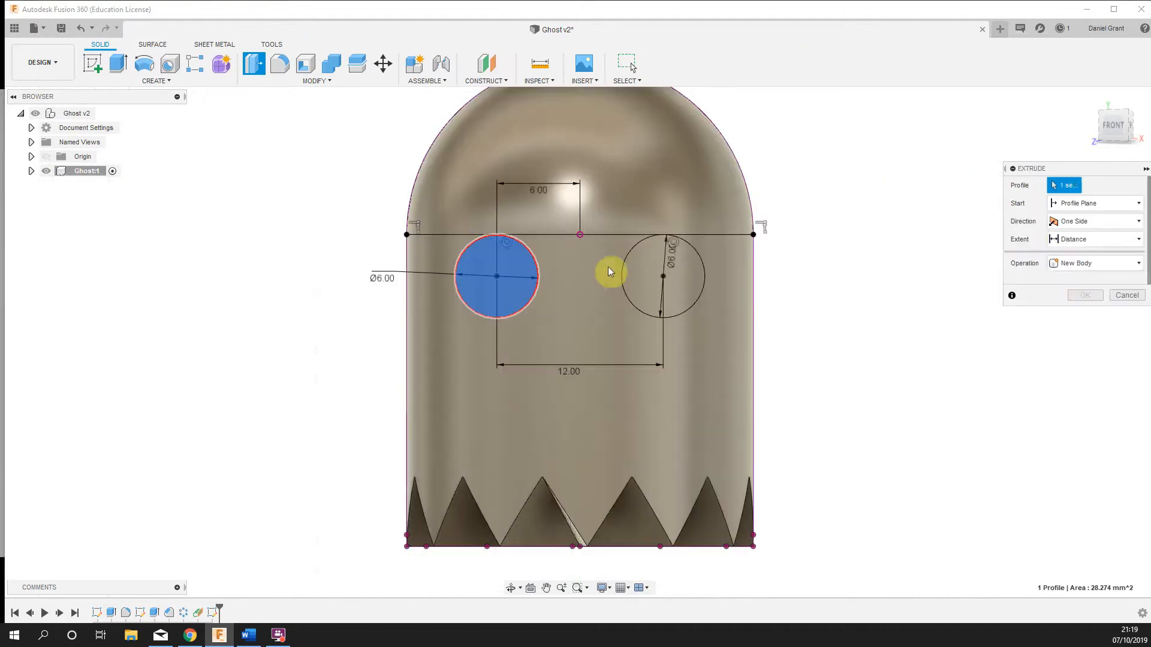
pyautogui.click(655, 261)
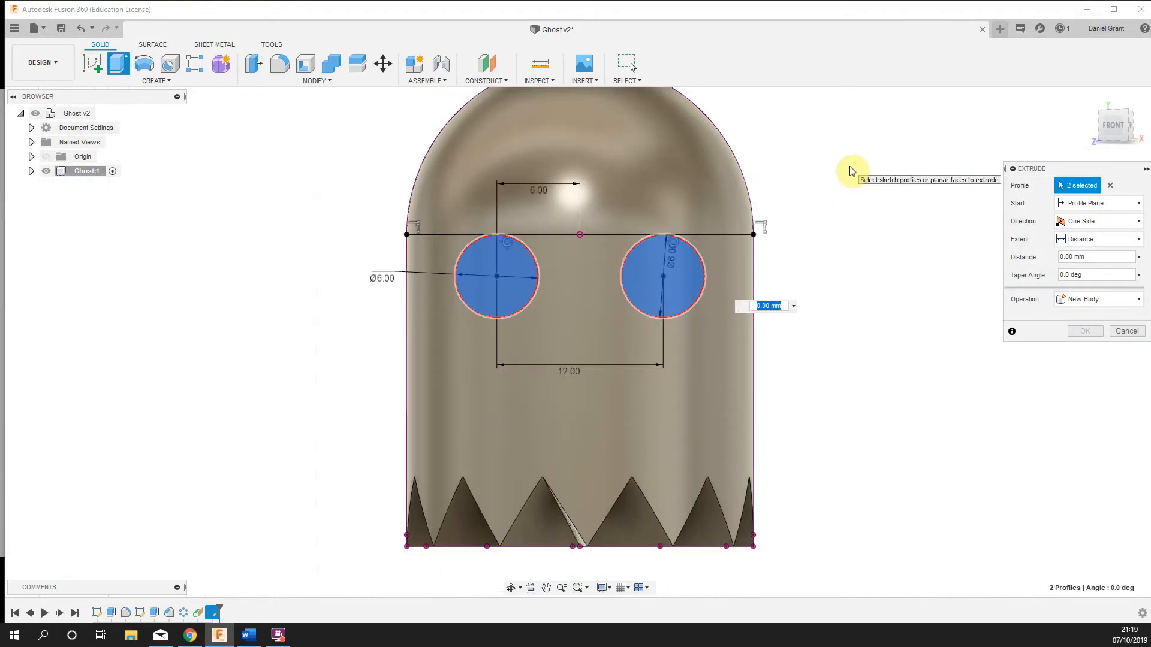
pyautogui.keyDown('shift'); pyautogui.moveTo(849, 167); pyautogui.dragTo(899, 234, button='middle'); pyautogui.keyUp('shift')
pyautogui.moveTo(768, 293); pyautogui.dragTo(670, 254)
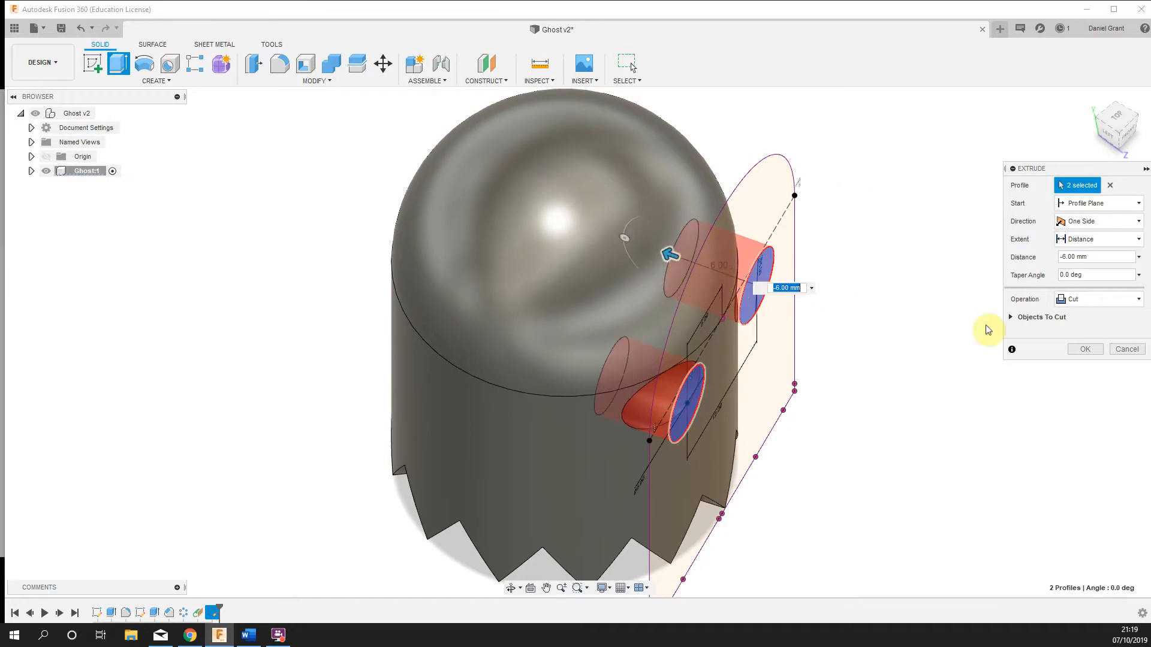
pyautogui.click(1079, 350)
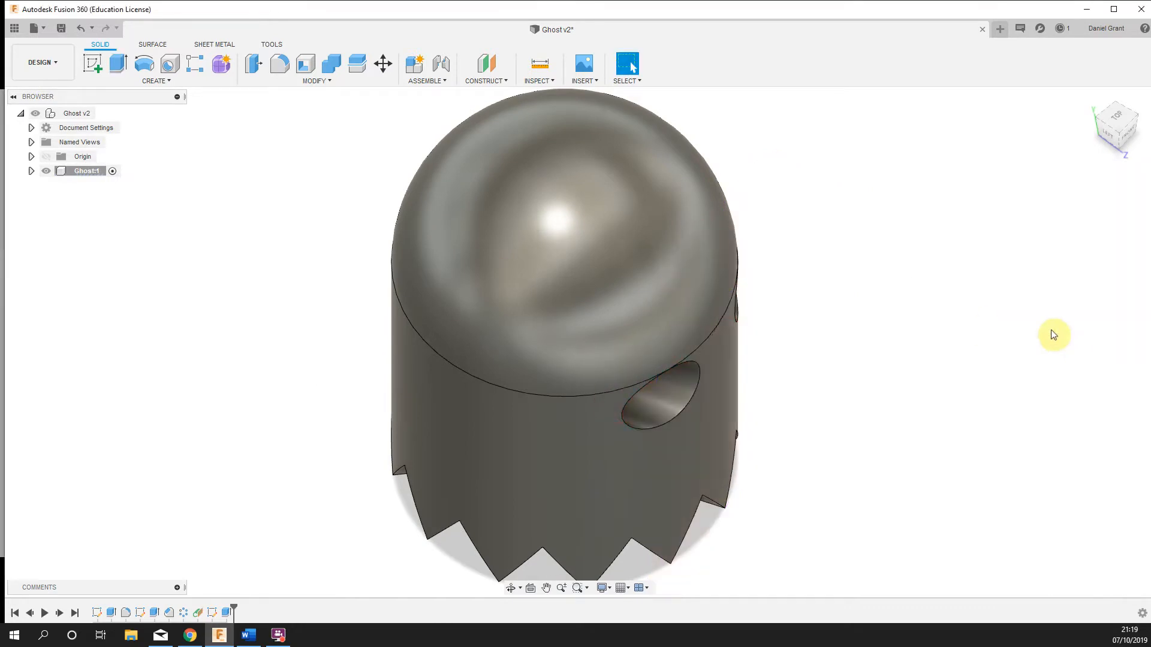
# Step: Fillet the inner bottom edges of both eye holes with a 3 mm radius
pyautogui.scroll(-2, 962, 347)
pyautogui.keyDown('shift'); pyautogui.moveTo(967, 367); pyautogui.dragTo(879, 325, button='middle'); pyautogui.keyUp('shift')
pyautogui.press('Escape')
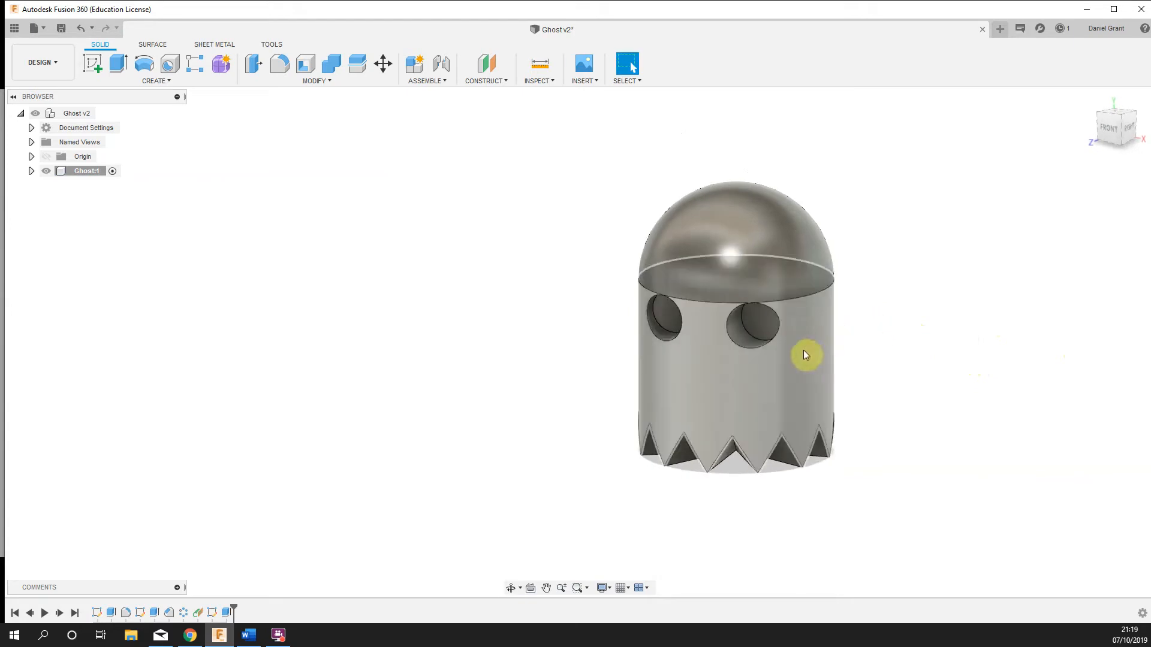
pyautogui.scroll(4, 756, 339)
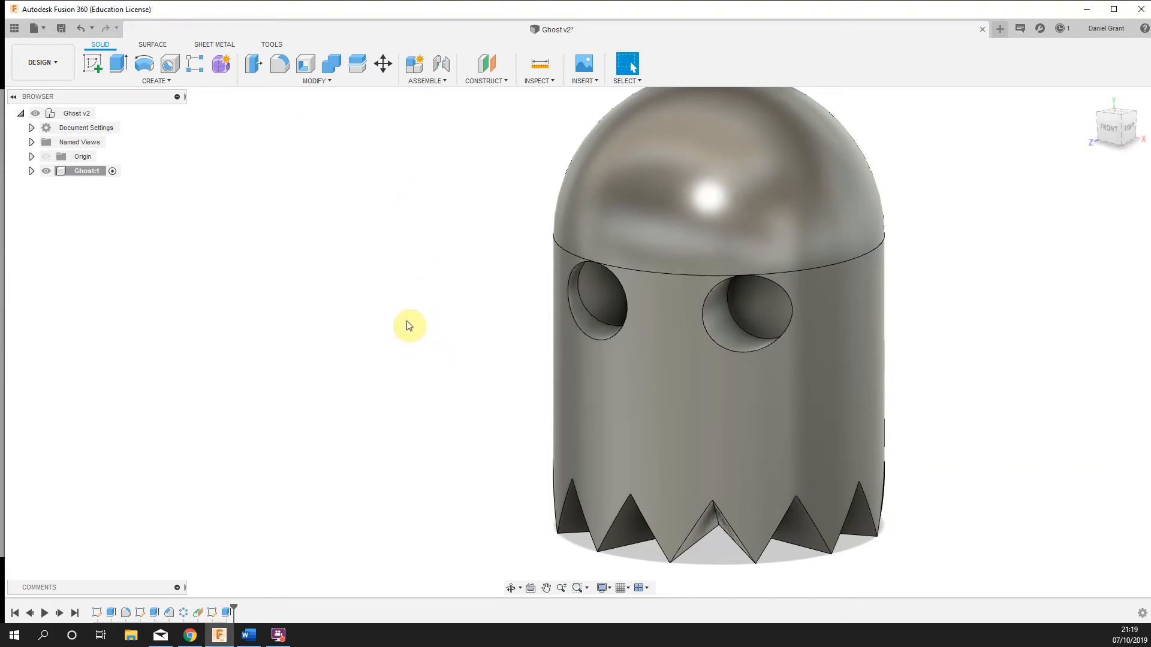
pyautogui.press('f')
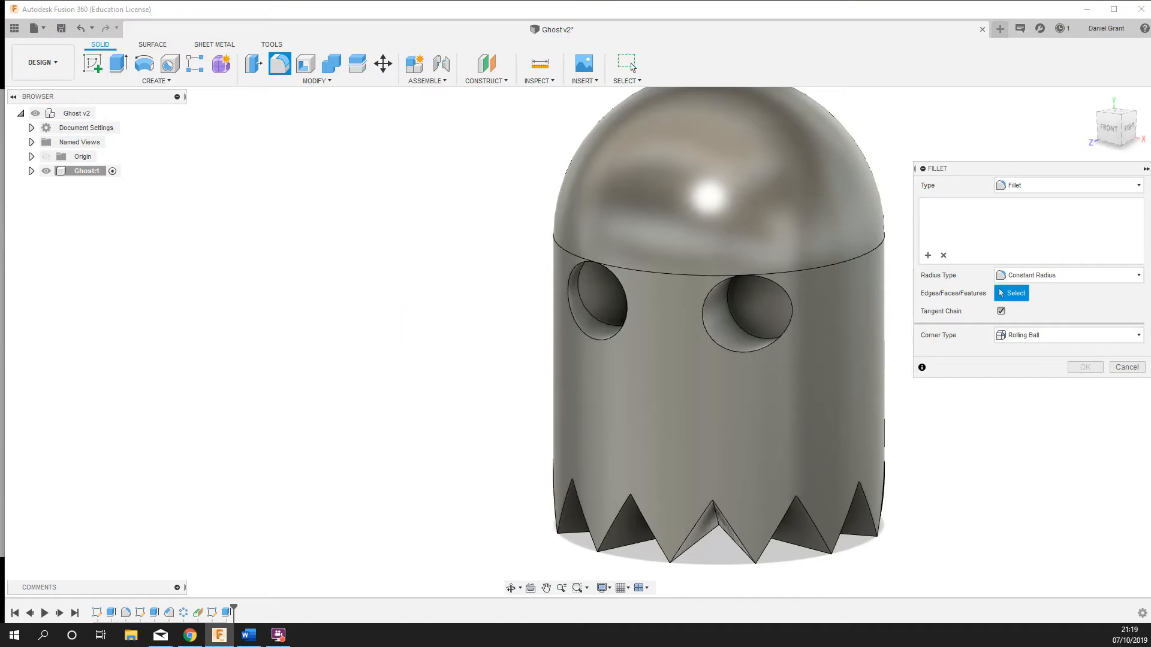
pyautogui.scroll(2, 744, 317)
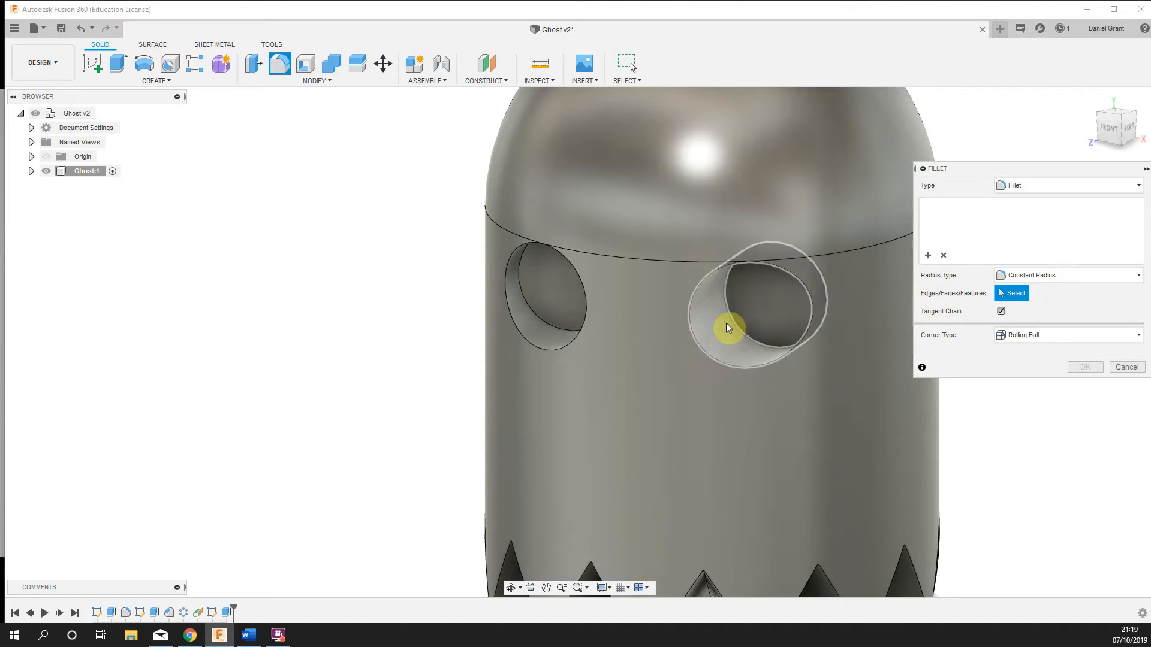
pyautogui.click(725, 307)
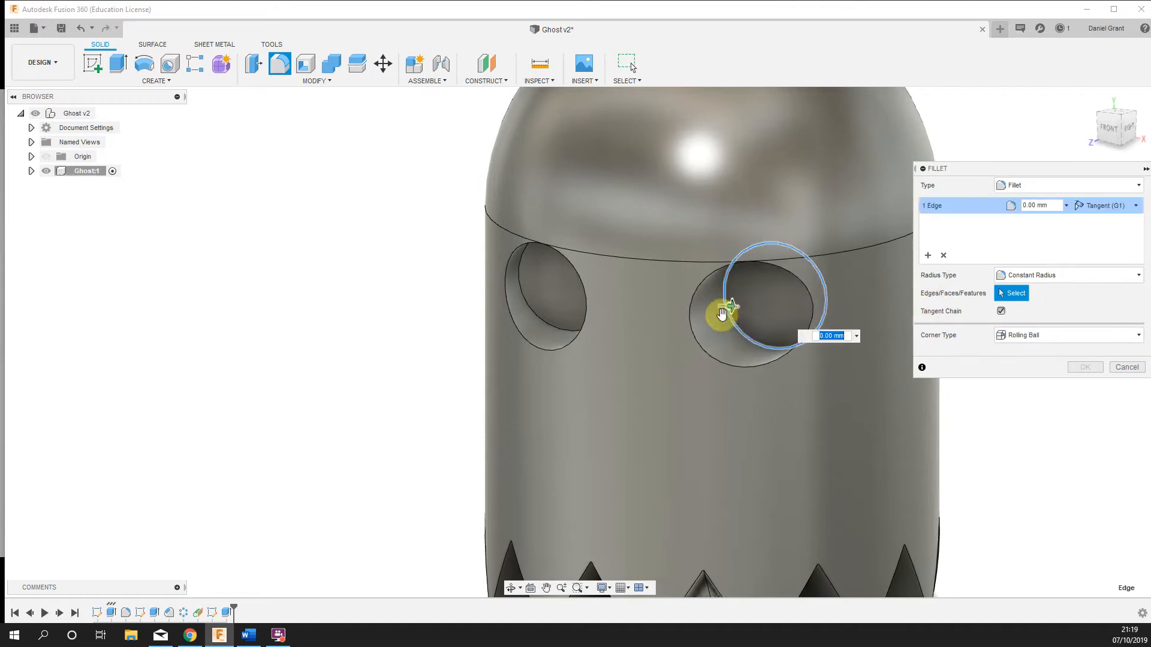
pyautogui.click(527, 299)
pyautogui.moveTo(527, 295); pyautogui.dragTo(535, 292)
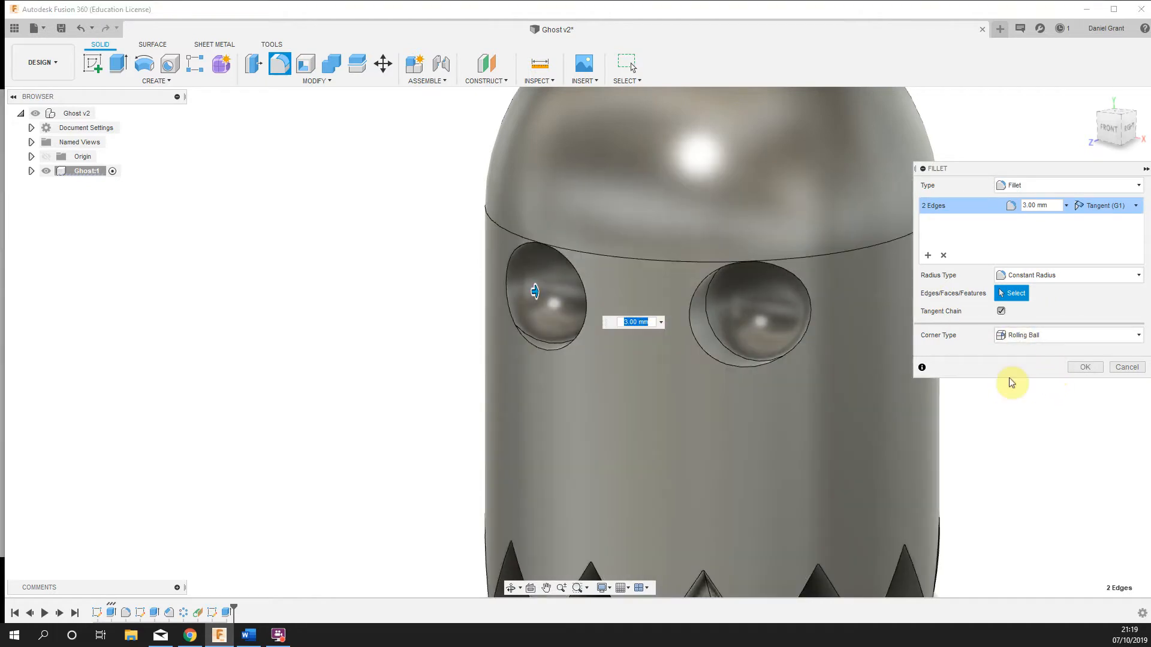
pyautogui.click(1085, 363)
# Step: View the ghost's underside, expand the Ghost component's contents, and toggle the visibility of its bodies off and on again
pyautogui.scroll(-3, 1024, 347)
pyautogui.scroll(-2, 1023, 347)
pyautogui.moveTo(917, 316); pyautogui.dragTo(647, 318, button='middle')
pyautogui.keyDown('shift'); pyautogui.moveTo(818, 395); pyautogui.dragTo(869, 316, button='middle'); pyautogui.keyUp('shift')
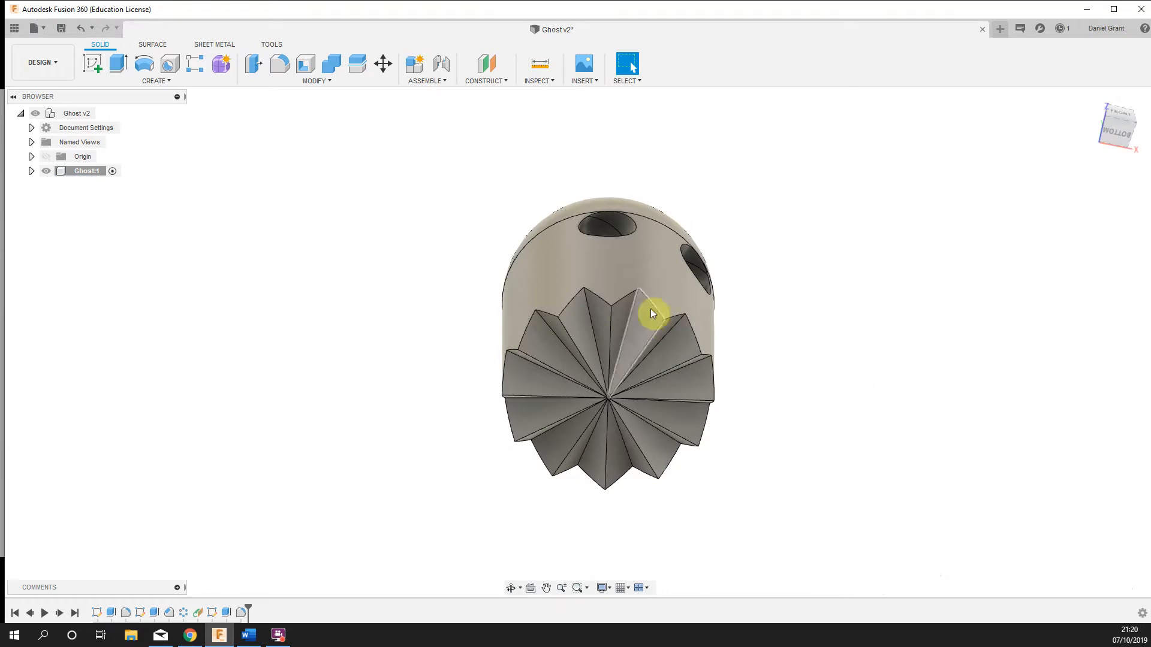
pyautogui.keyDown('shift'); pyautogui.moveTo(884, 327); pyautogui.dragTo(885, 281, button='middle'); pyautogui.keyUp('shift')
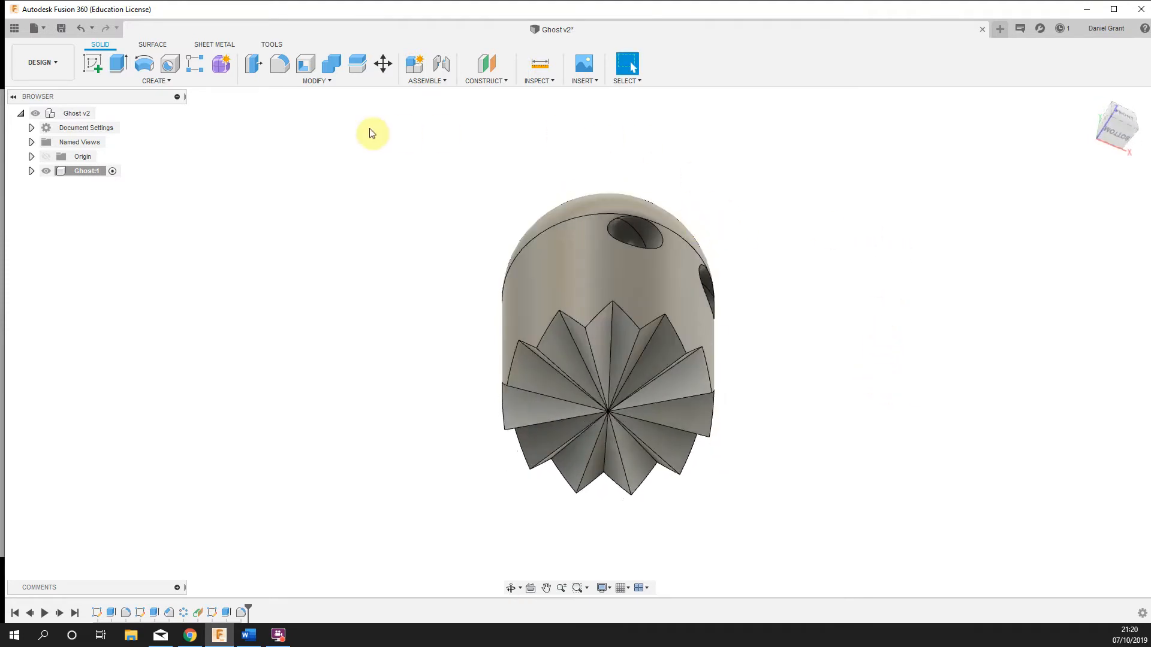
pyautogui.click(30, 171)
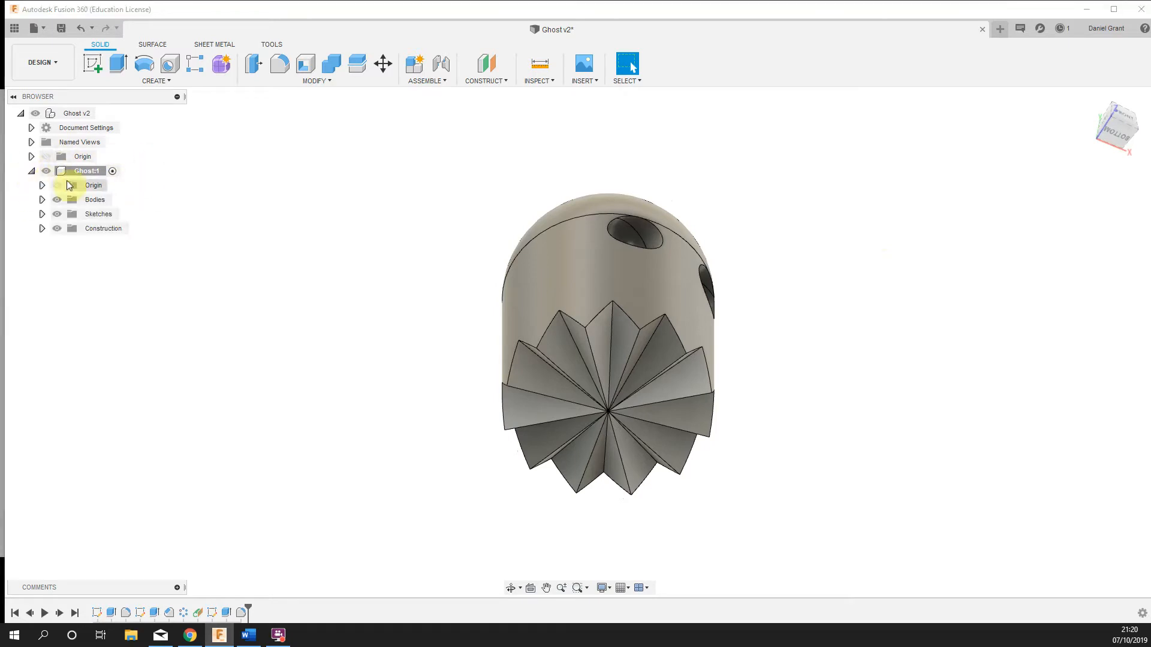
pyautogui.click(77, 202)
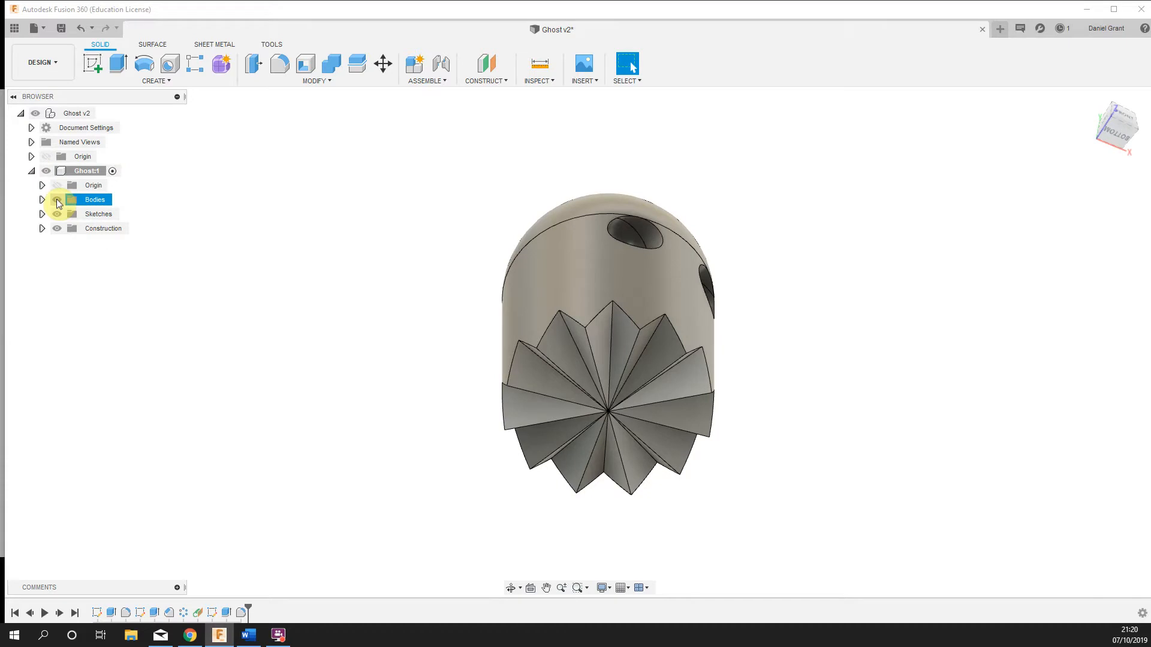
pyautogui.click(56, 201)
pyautogui.click(57, 201)
# Step: Show Sketch1 with the base circles, and check Sketch2 and Sketch3 by toggling their visibility on and off again
pyautogui.click(42, 215)
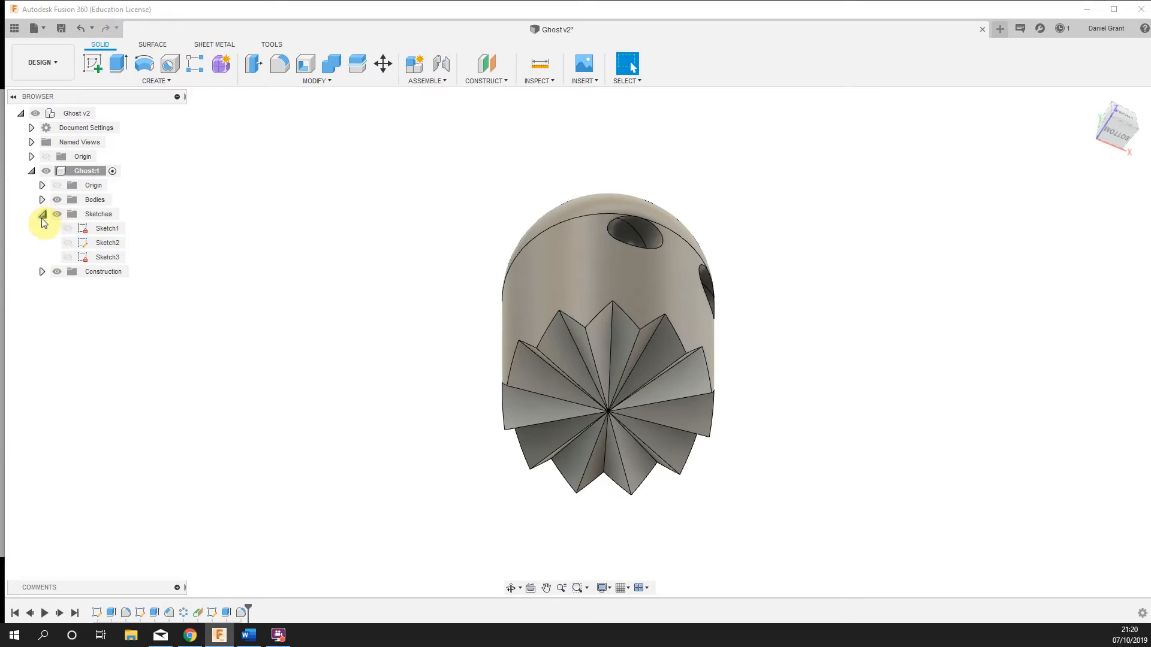
pyautogui.click(70, 229)
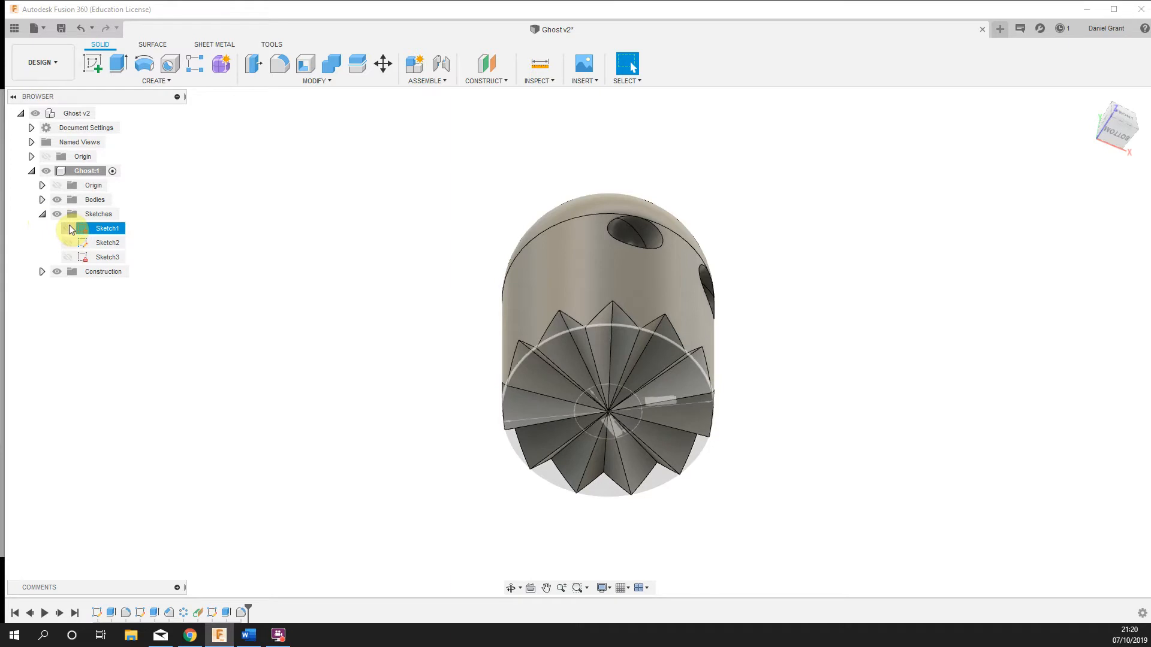
pyautogui.click(68, 228)
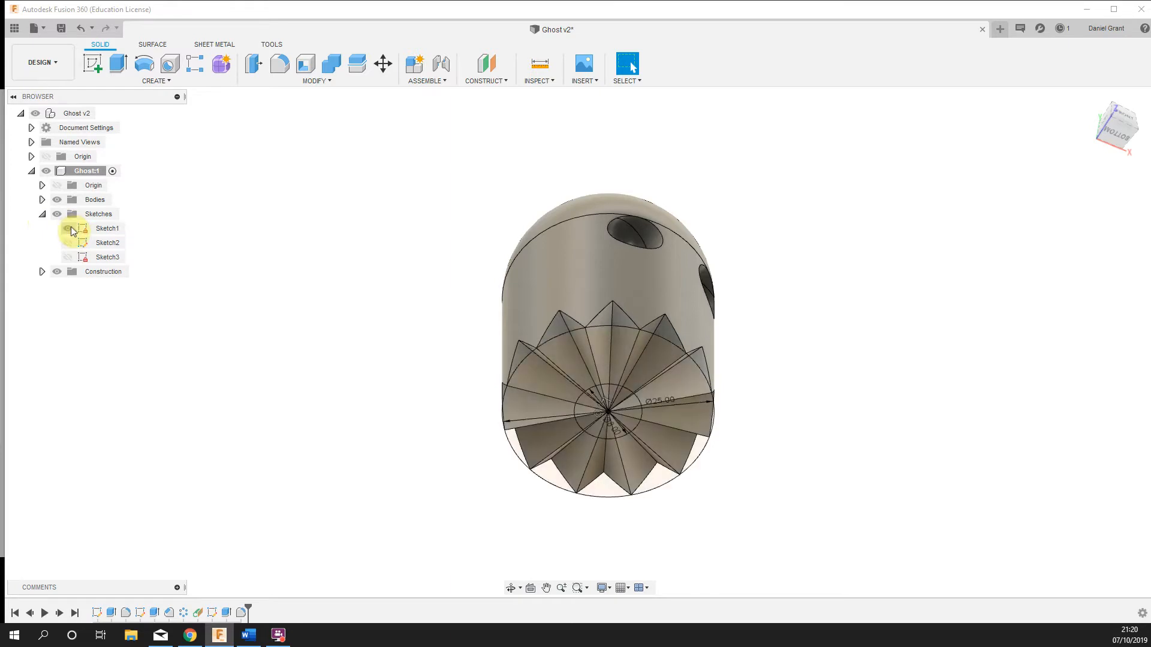
pyautogui.click(68, 242)
pyautogui.click(68, 243)
pyautogui.click(69, 258)
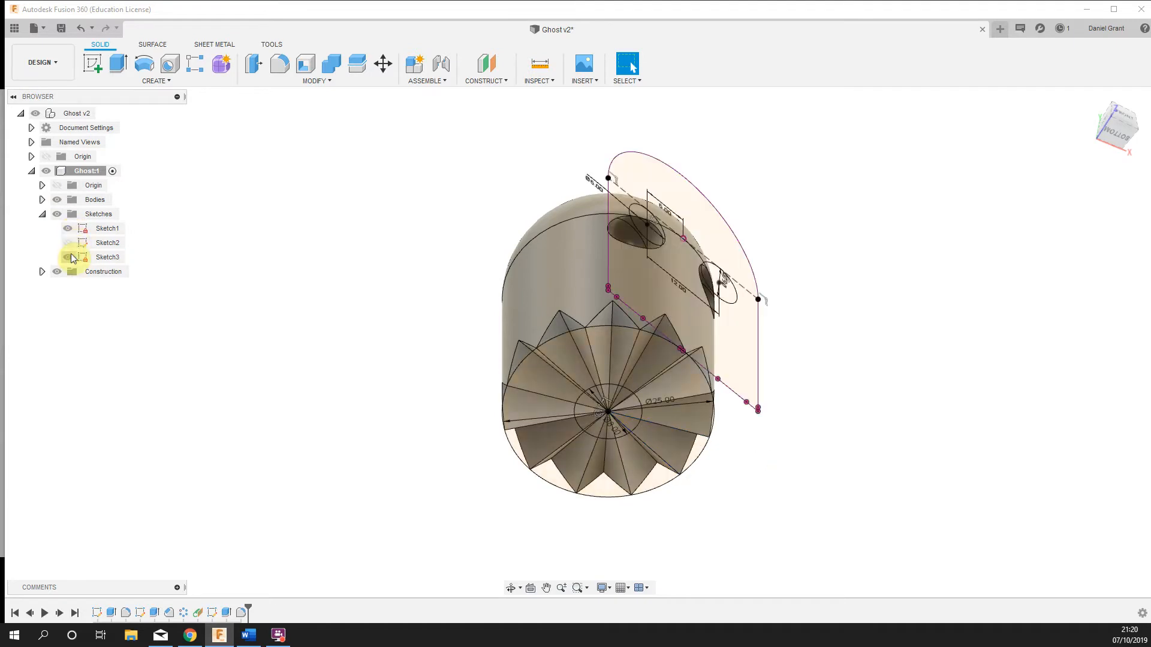
pyautogui.click(69, 258)
pyautogui.click(69, 230)
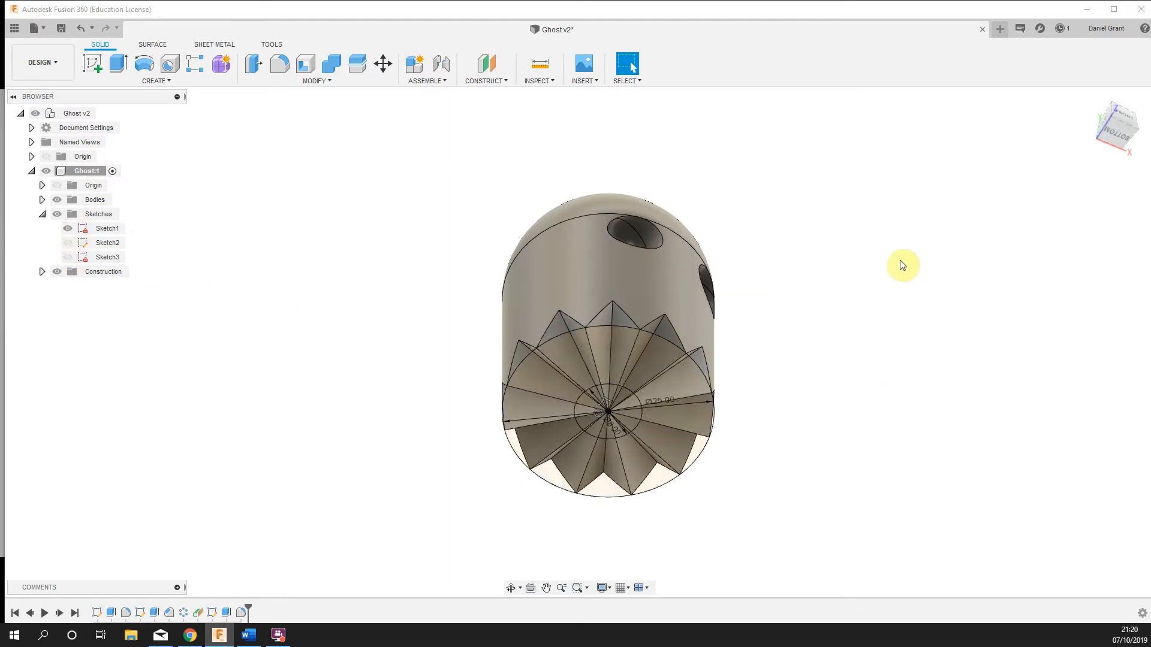
# Step: Cut the small centre circle of Sketch1 15 mm up into the ghost from its base
pyautogui.rightClick(834, 204)
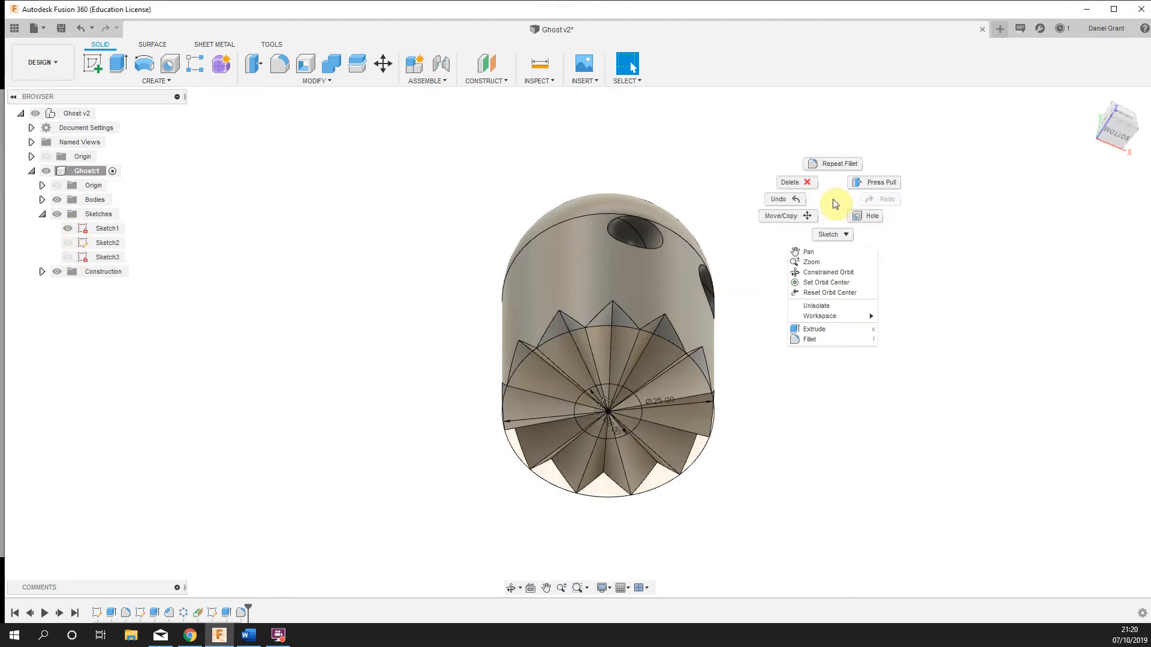
pyautogui.click(884, 183)
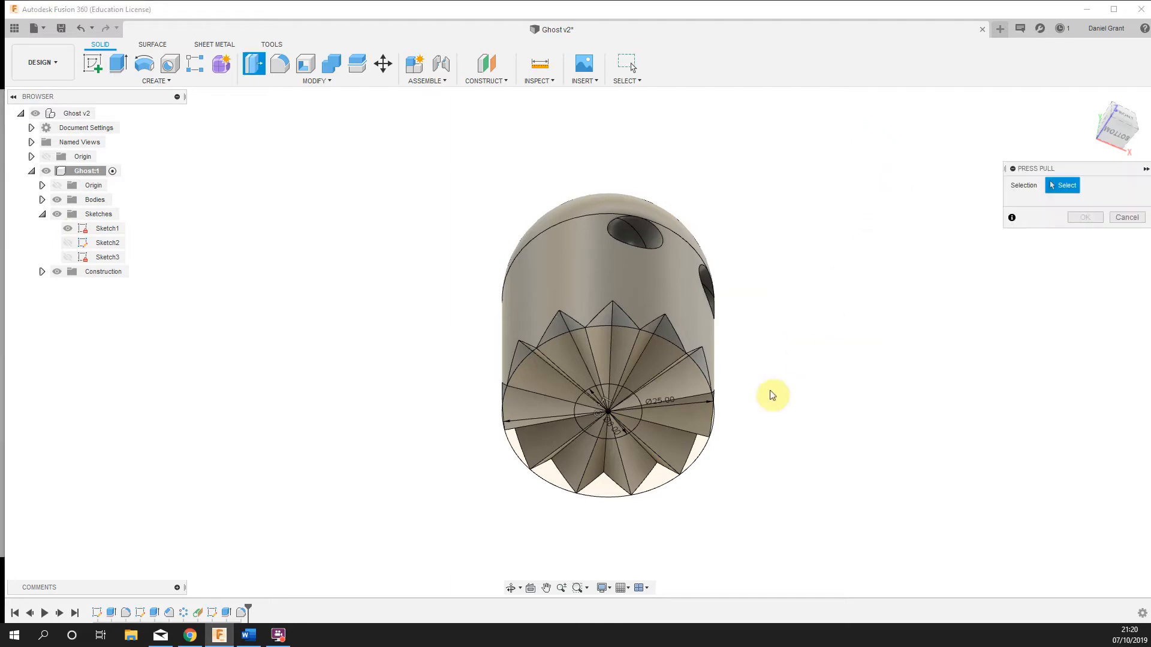
pyautogui.click(615, 409)
pyautogui.moveTo(747, 393)
pyautogui.keyDown('shift'); pyautogui.mouseDown(button='middle')
pyautogui.moveTo(773, 362)
pyautogui.moveTo(753, 387)
pyautogui.mouseUp(button='middle'); pyautogui.keyUp('shift')
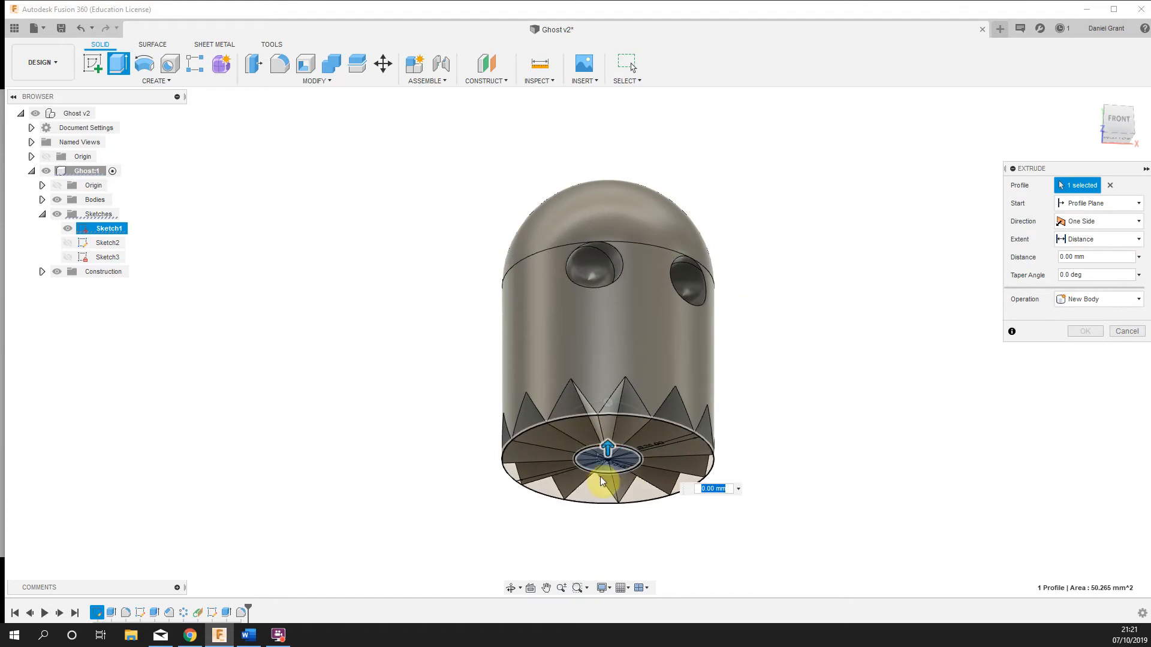
pyautogui.moveTo(608, 442); pyautogui.dragTo(606, 334)
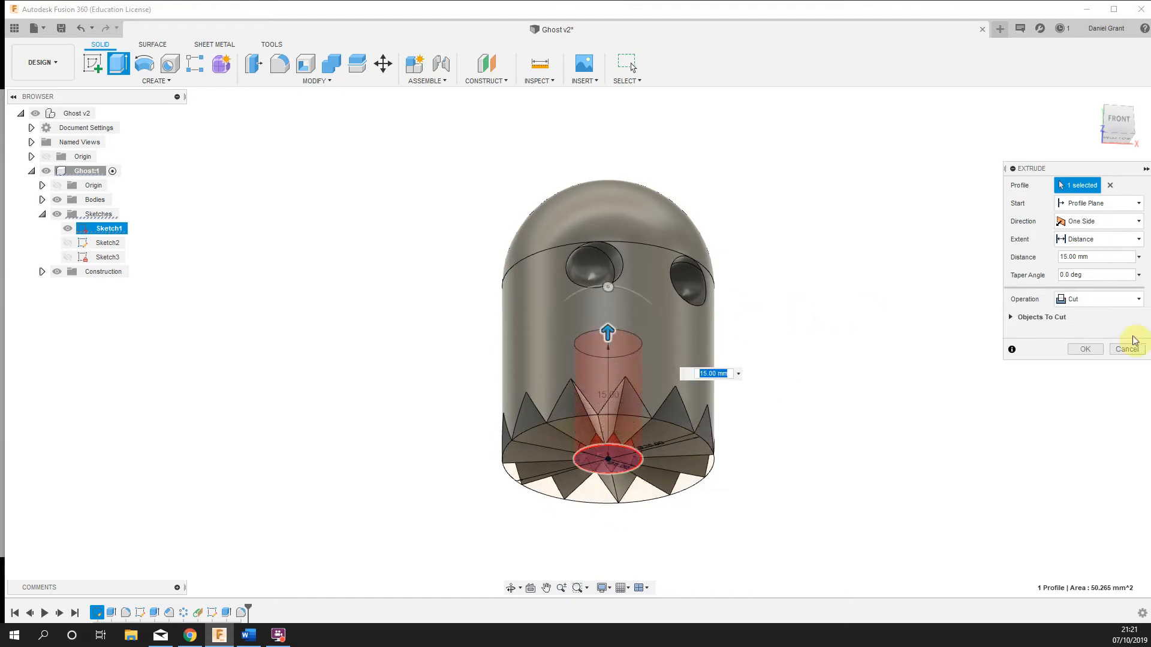
pyautogui.keyDown('shift'); pyautogui.moveTo(876, 414); pyautogui.dragTo(1019, 399, button='middle'); pyautogui.keyUp('shift')
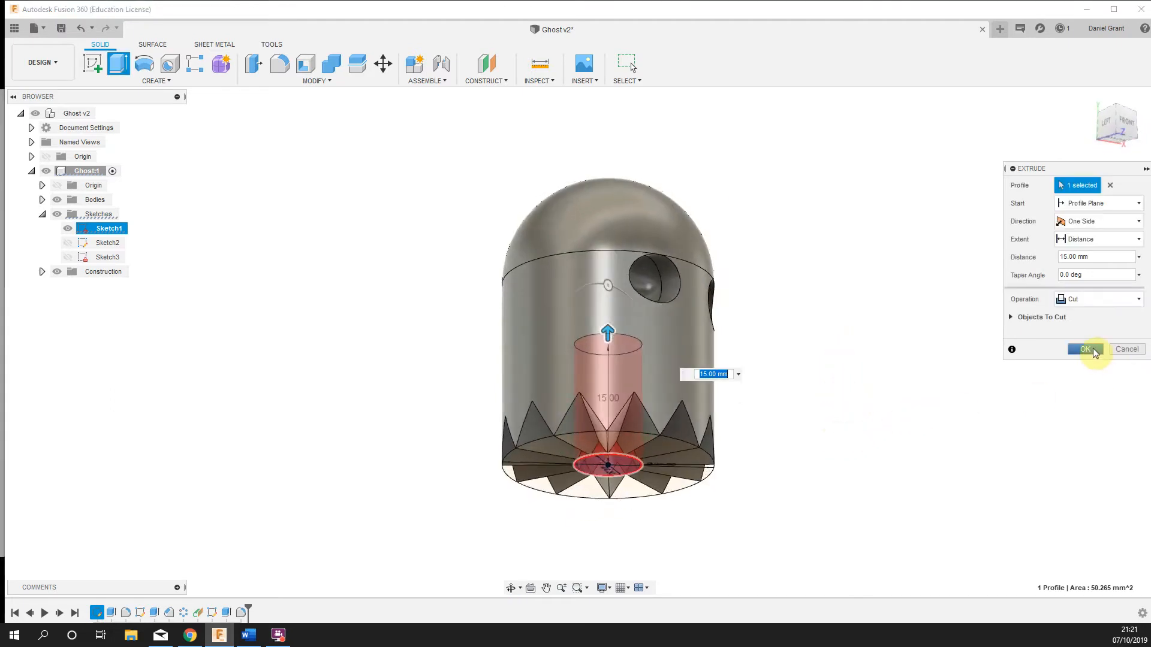
pyautogui.click(1086, 349)
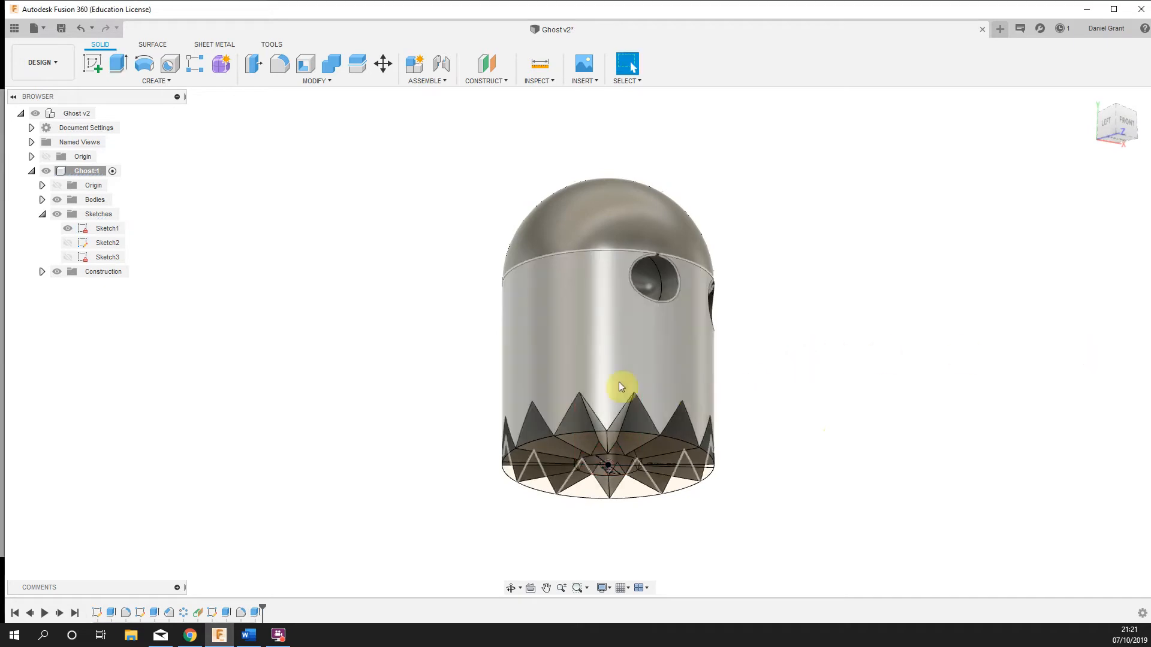
# Step: Hide Sketch1 with the base circles and collapse the Ghost component's contents
pyautogui.click(66, 231)
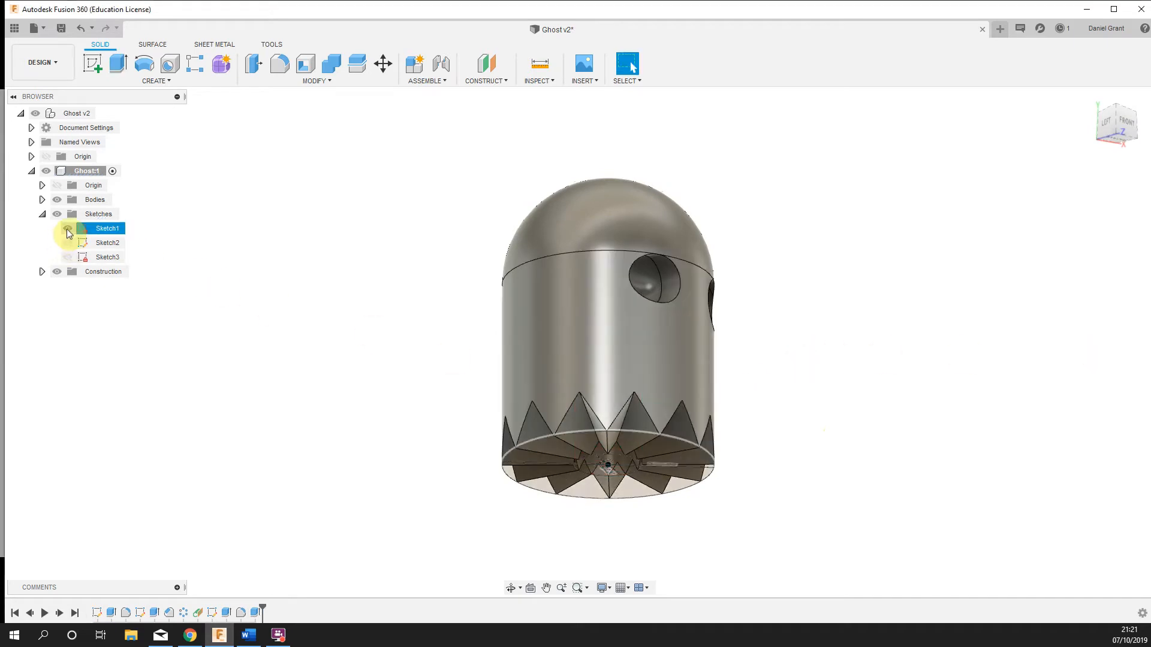
pyautogui.click(67, 228)
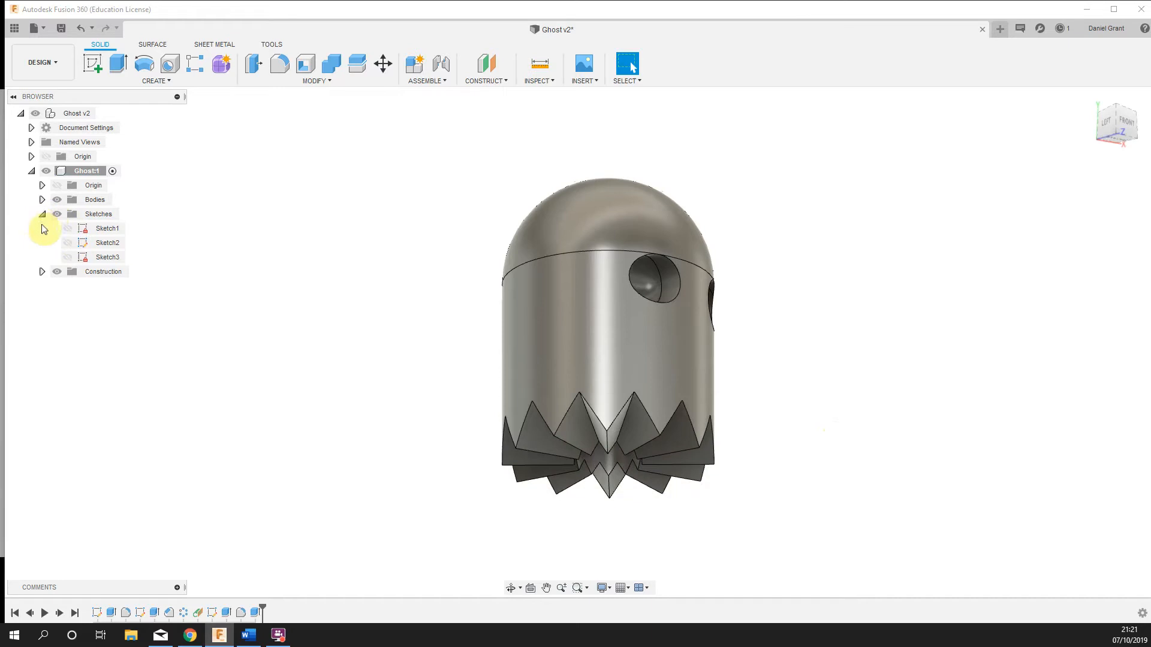
pyautogui.click(70, 231)
pyautogui.click(69, 228)
pyautogui.click(66, 227)
pyautogui.click(32, 171)
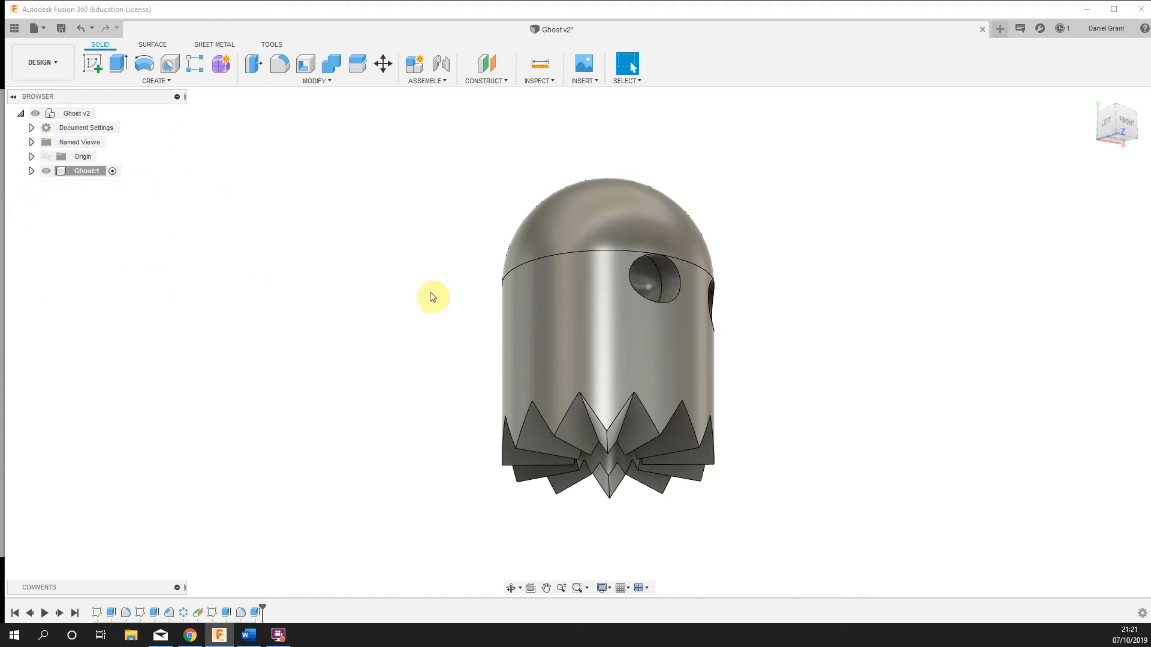
# Step: Apply the Paint - Enamel Glossy (Red) appearance to the whole ghost body
pyautogui.keyDown('shift'); pyautogui.moveTo(940, 293); pyautogui.dragTo(841, 359, button='middle'); pyautogui.keyUp('shift')
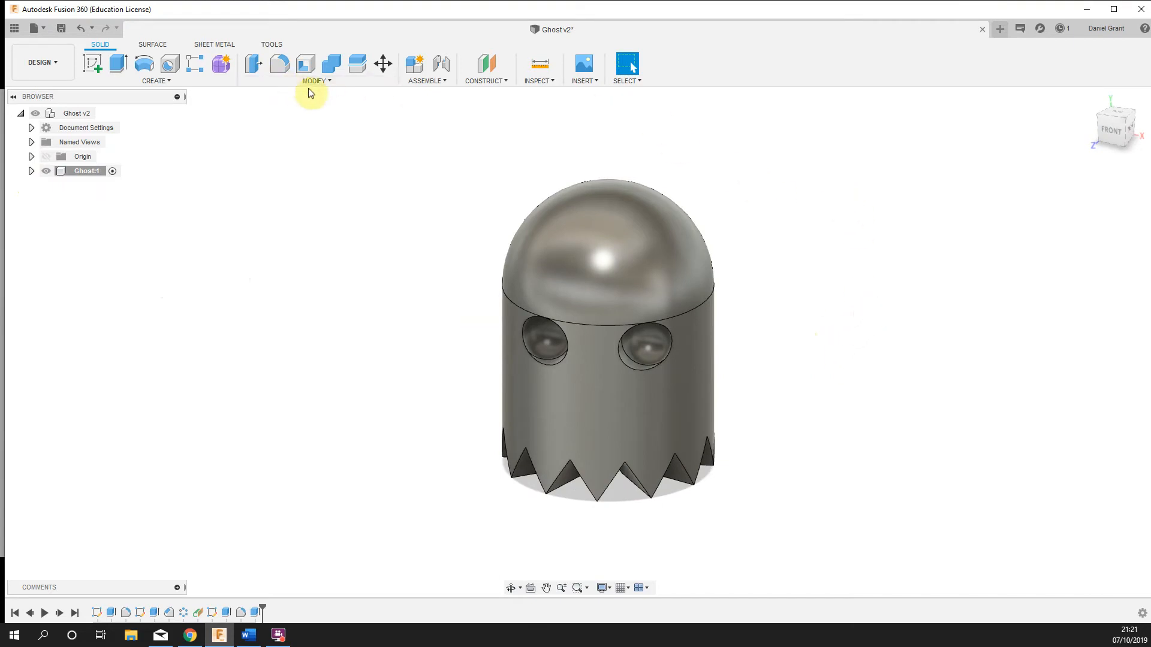
pyautogui.click(327, 81)
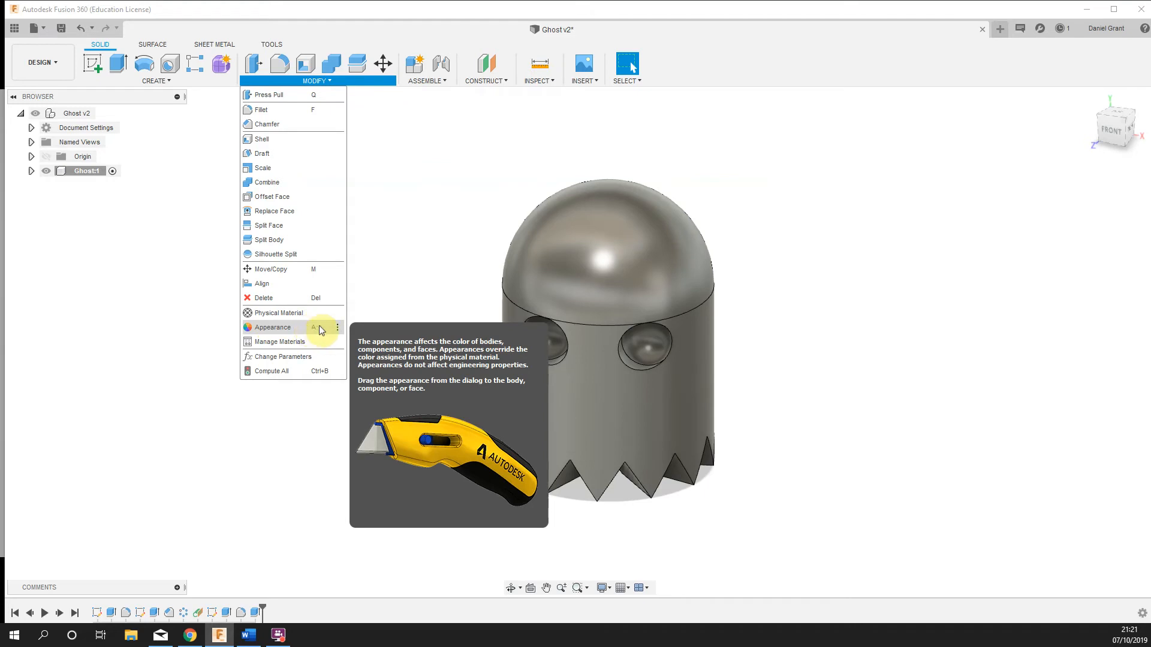
pyautogui.click(270, 329)
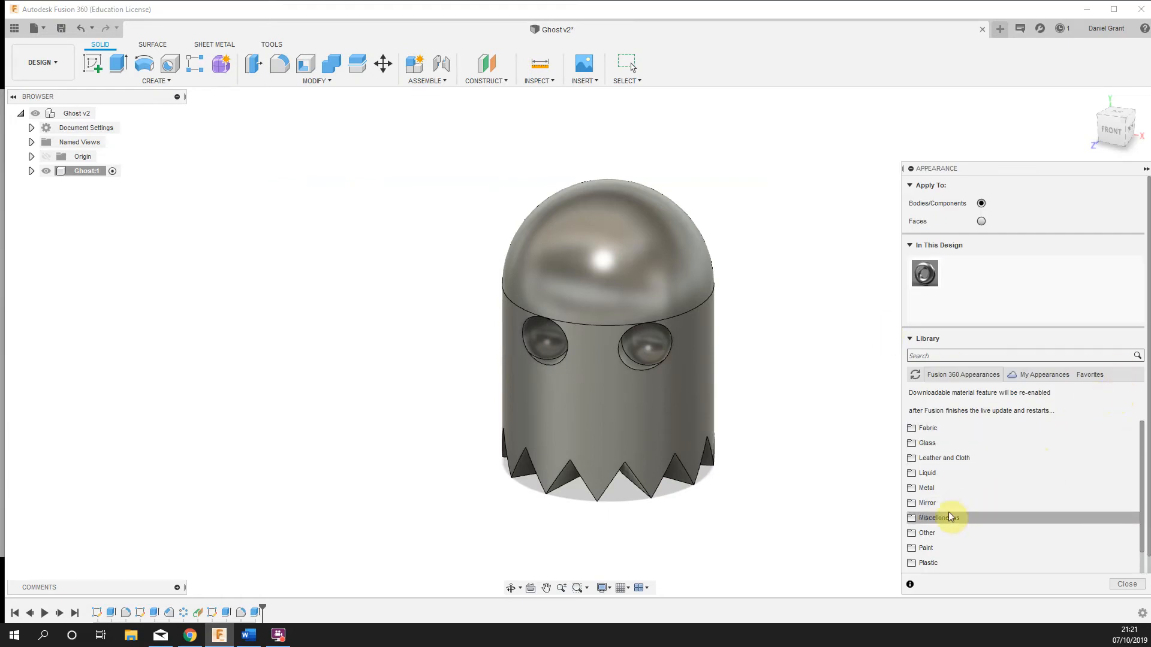
pyautogui.scroll(-1, 926, 509)
pyautogui.click(926, 504)
pyautogui.scroll(-2, 1037, 473)
pyautogui.click(932, 445)
pyautogui.scroll(-3, 1055, 482)
pyautogui.scroll(3, 1019, 497)
pyautogui.scroll(-3, 1055, 486)
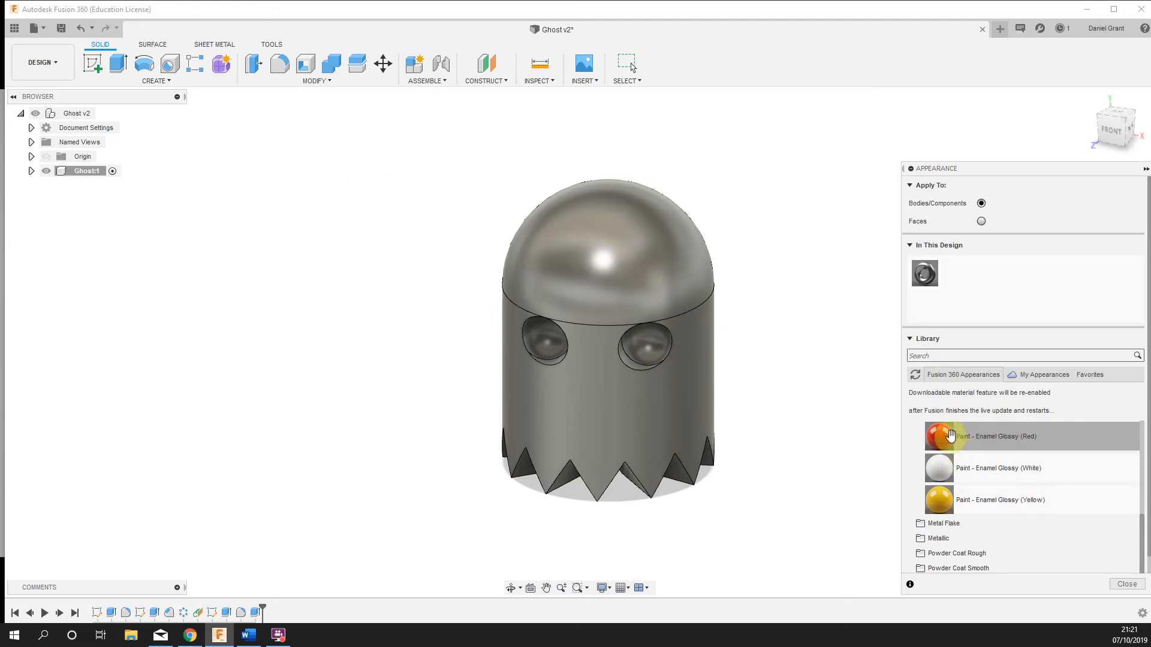
pyautogui.moveTo(947, 430); pyautogui.dragTo(624, 368)
pyautogui.moveTo(594, 296); pyautogui.dragTo(594, 296)
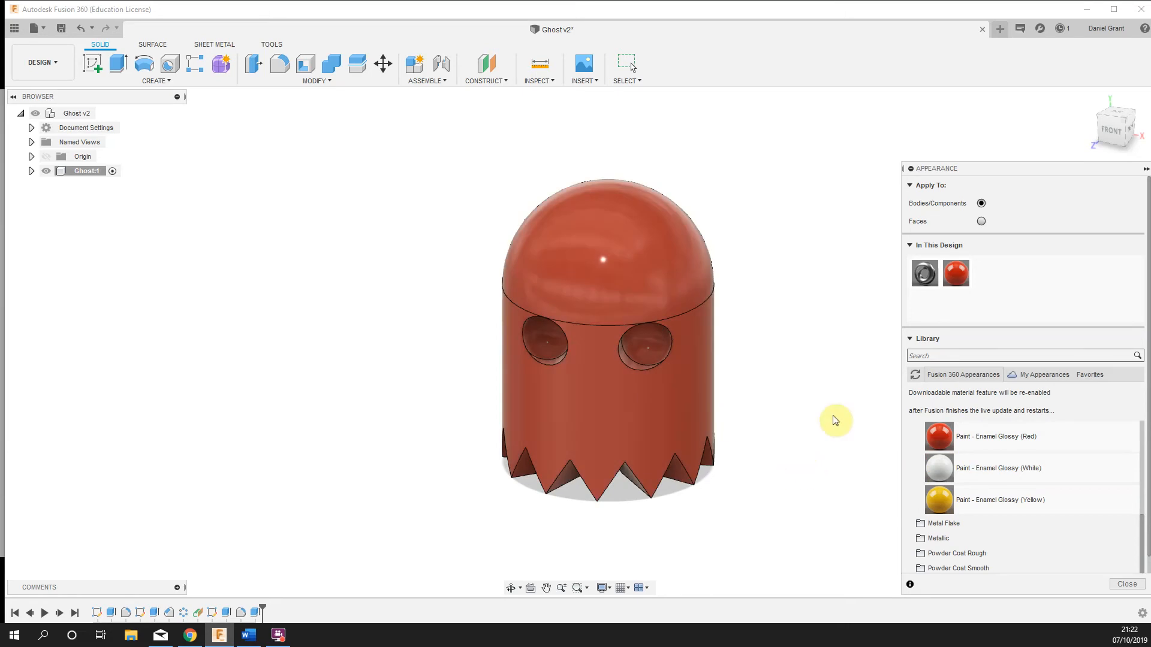
# Step: Switch the appearance target to faces and apply Paint - Enamel Glossy (Black) to the inner rounded faces of both eye sockets
pyautogui.keyDown('shift'); pyautogui.moveTo(811, 438); pyautogui.dragTo(814, 307, button='middle'); pyautogui.keyUp('shift')
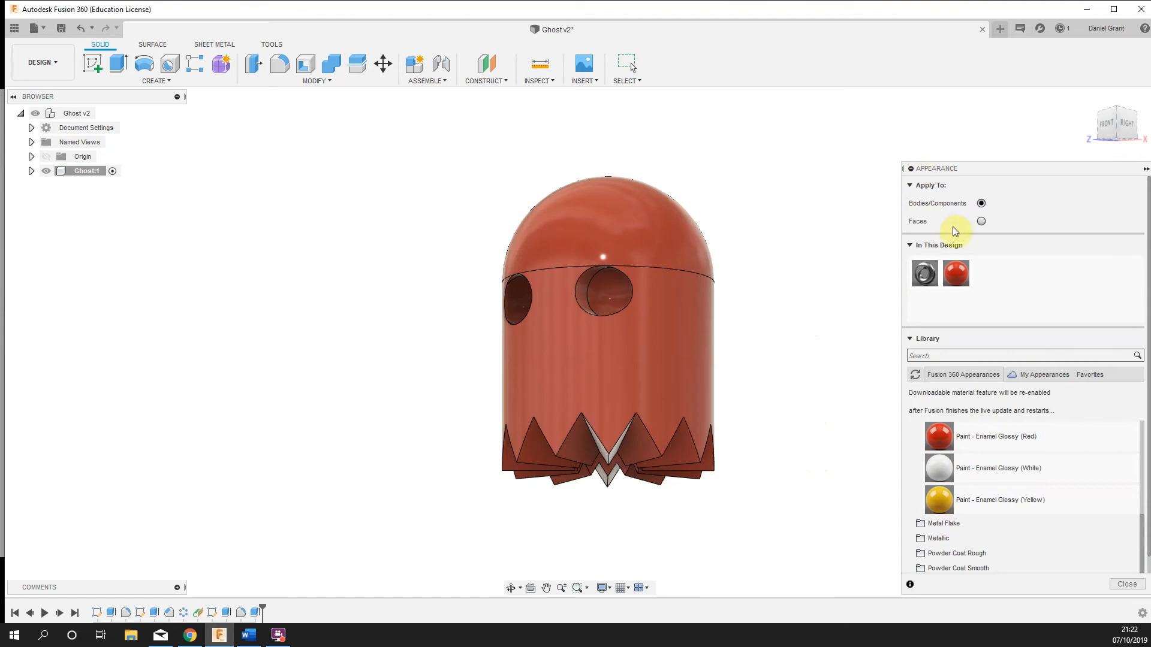
pyautogui.keyDown('shift'); pyautogui.moveTo(713, 282); pyautogui.dragTo(725, 324, button='middle'); pyautogui.keyUp('shift')
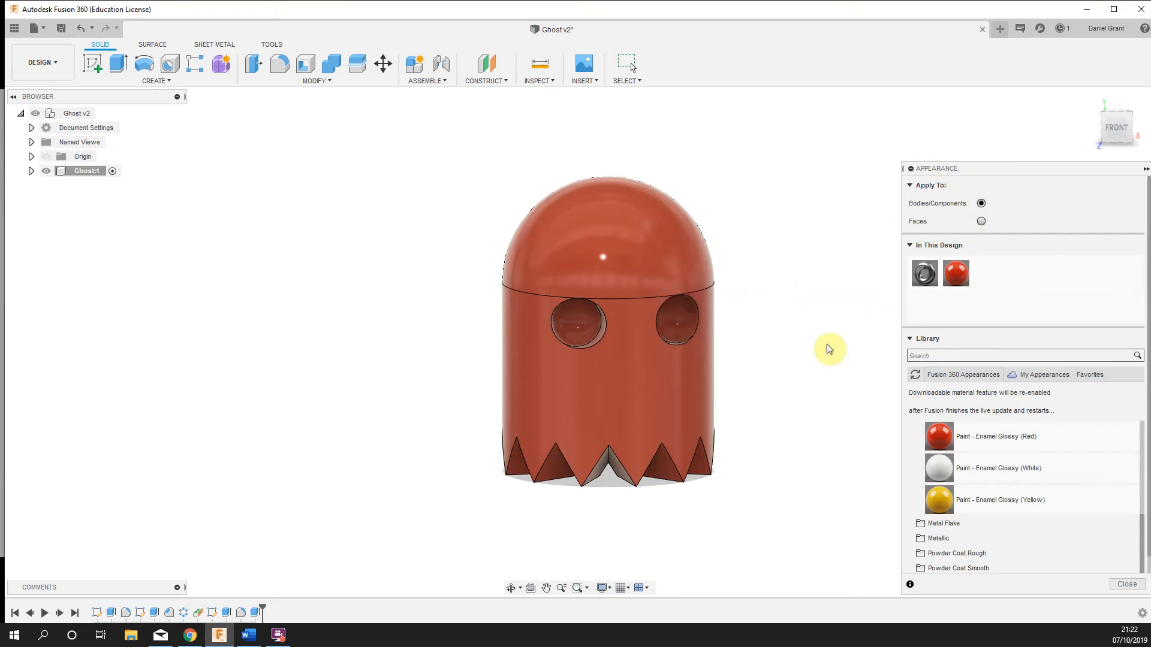
pyautogui.click(981, 222)
pyautogui.scroll(3, 971, 464)
pyautogui.moveTo(952, 475); pyautogui.dragTo(577, 321)
pyautogui.scroll(5, 682, 375)
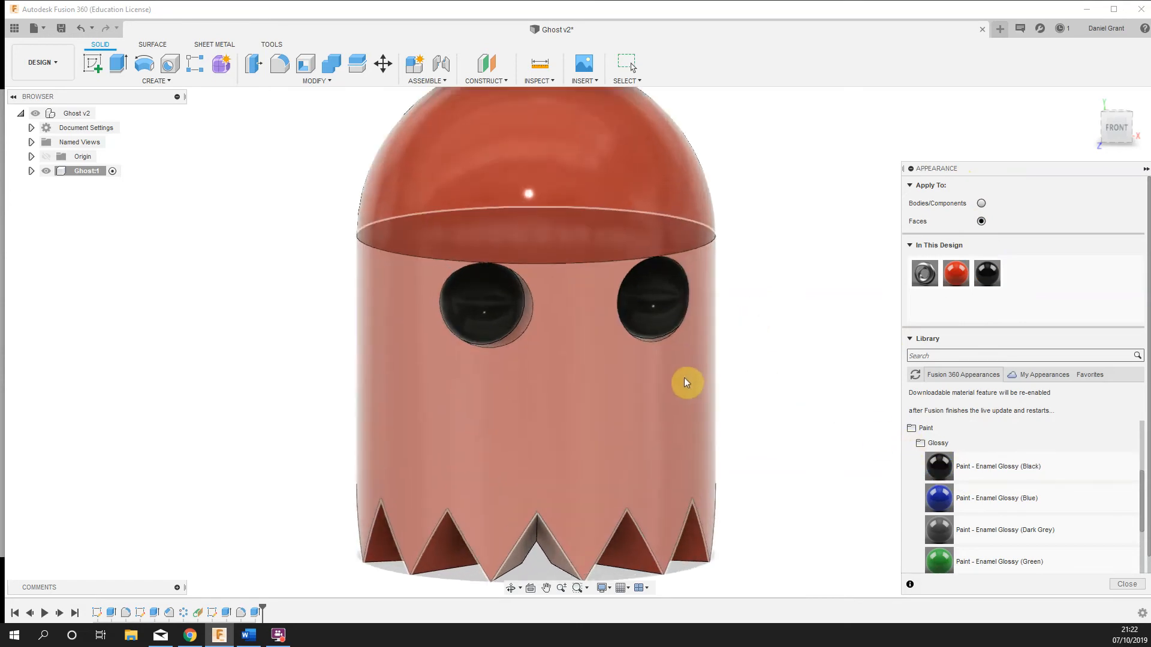
# Step: Apply Paint - Enamel Glossy (Black) to the side walls of both eye sockets and finish the appearance editing
pyautogui.keyDown('shift'); pyautogui.moveTo(816, 259); pyautogui.dragTo(746, 297, button='middle'); pyautogui.keyUp('shift')
pyautogui.scroll(2, 587, 282)
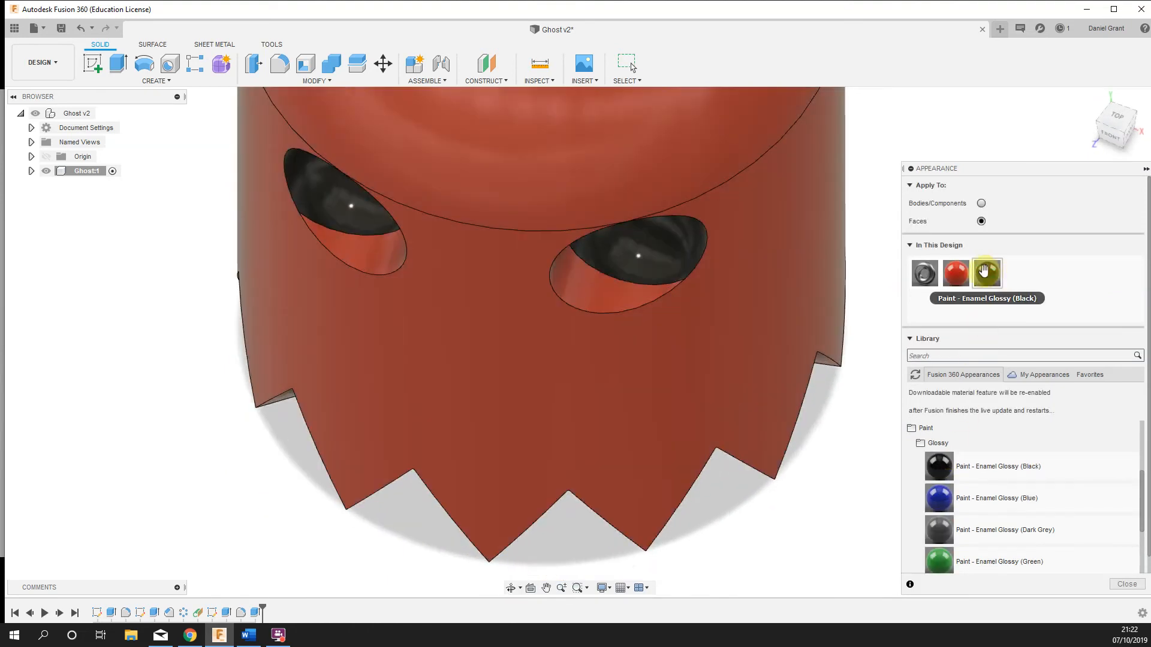
pyautogui.moveTo(989, 273); pyautogui.dragTo(646, 277)
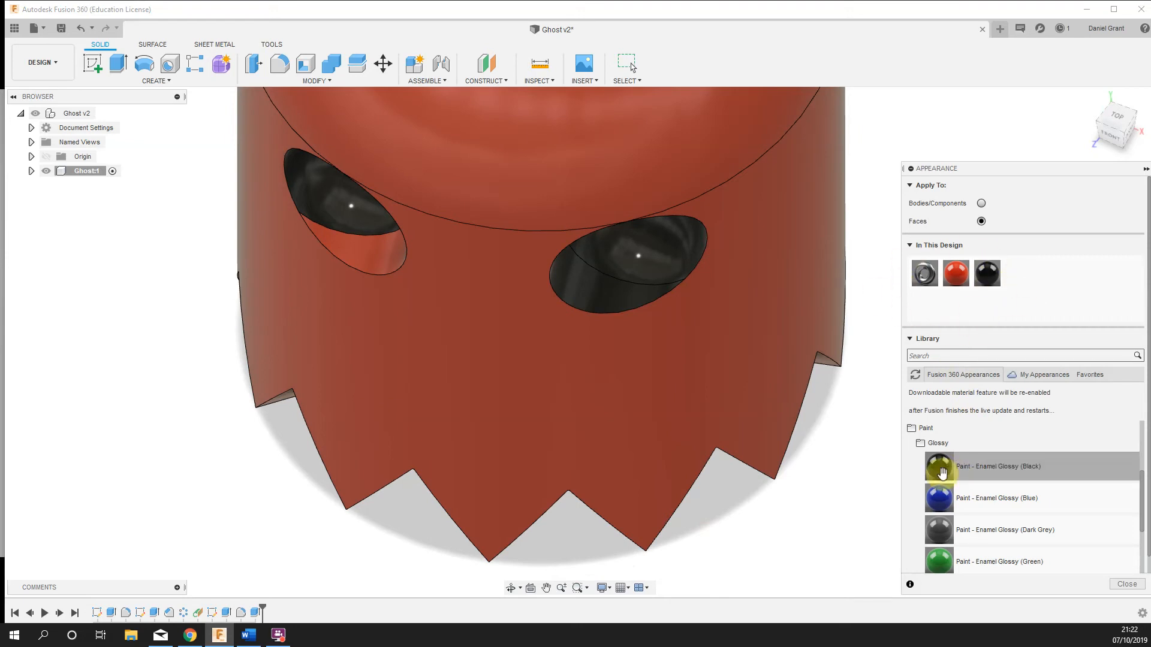
pyautogui.keyDown('shift'); pyautogui.moveTo(618, 444); pyautogui.dragTo(680, 429, button='middle'); pyautogui.keyUp('shift')
pyautogui.moveTo(944, 467)
pyautogui.mouseDown()
pyautogui.moveTo(508, 385)
pyautogui.moveTo(411, 350)
pyautogui.mouseUp()
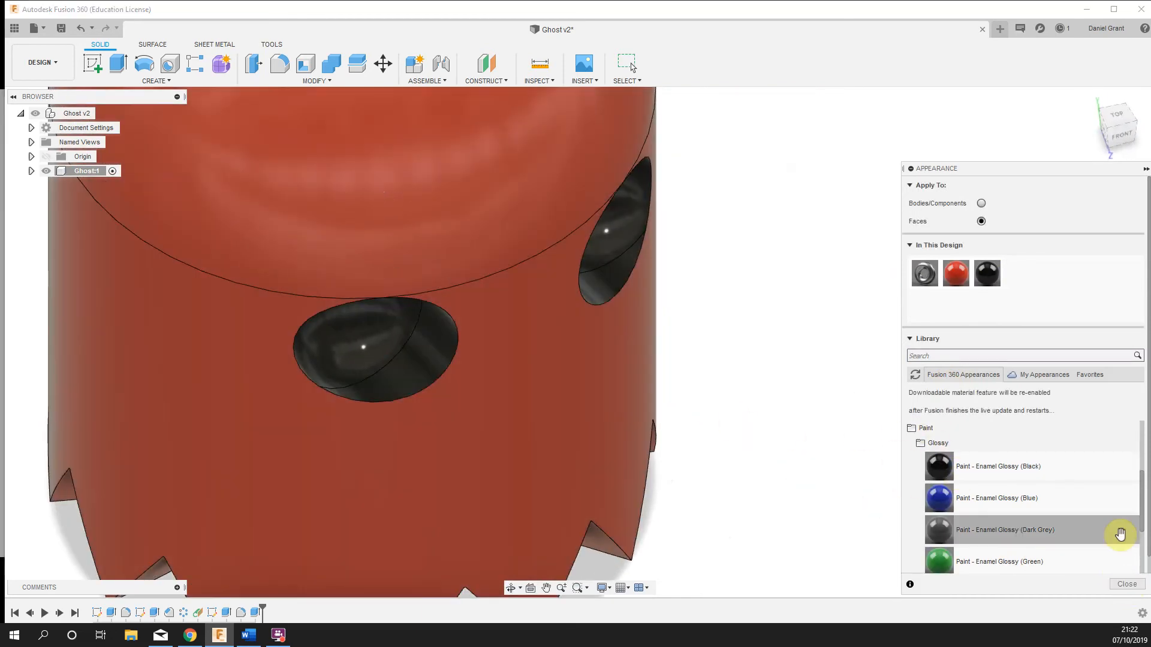
pyautogui.click(1126, 583)
# Step: Set the visual style to Shaded so the ghost is displayed without its edge lines
pyautogui.scroll(-5, 830, 314)
pyautogui.keyDown('shift'); pyautogui.moveTo(831, 359); pyautogui.dragTo(797, 300, button='middle'); pyautogui.keyUp('shift')
pyautogui.moveTo(867, 354); pyautogui.dragTo(870, 443, button='middle')
pyautogui.scroll(-1, 852, 408)
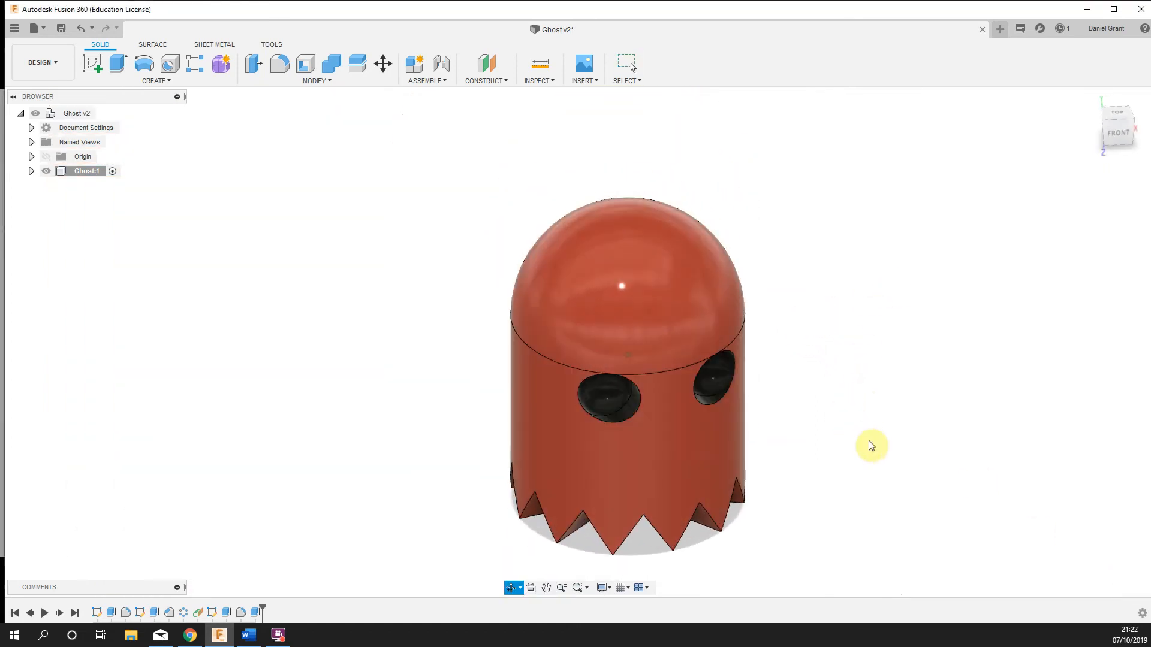
pyautogui.scroll(-1, 814, 477)
pyautogui.moveTo(812, 407); pyautogui.dragTo(747, 343, button='middle')
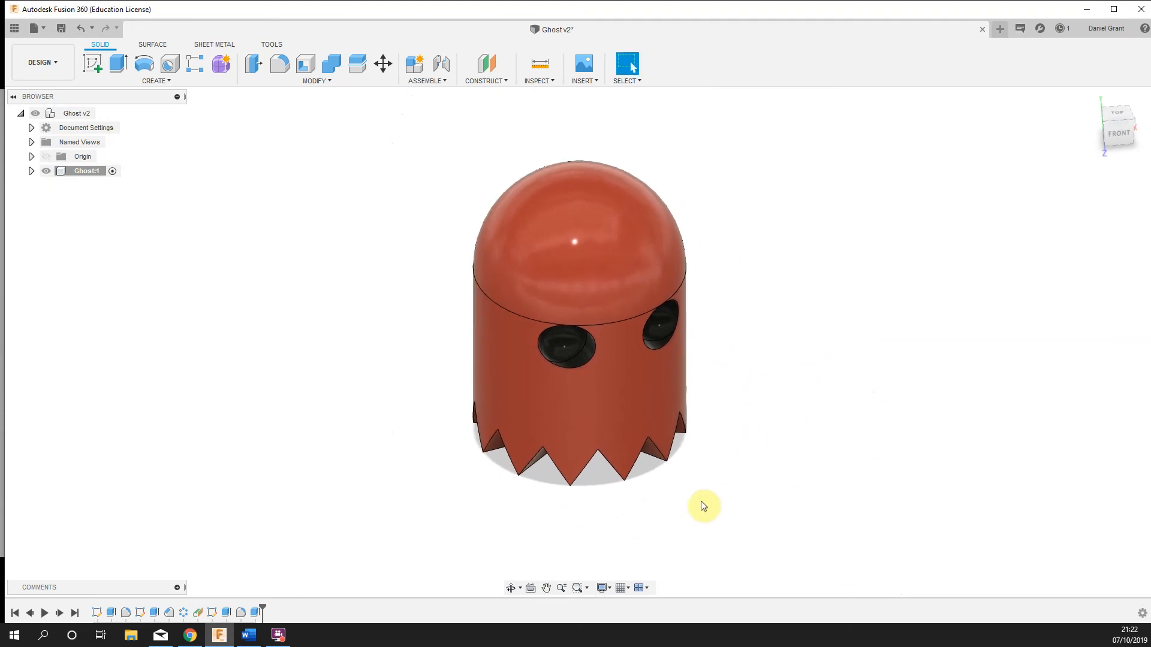
pyautogui.click(603, 589)
pyautogui.moveTo(647, 520)
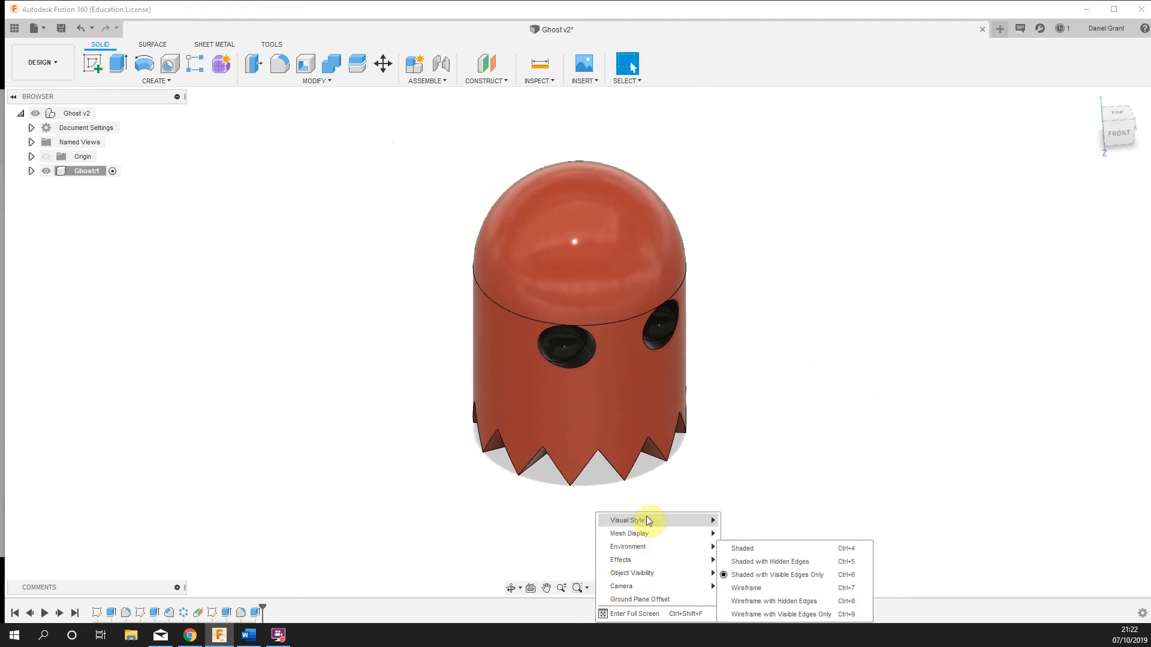
pyautogui.click(744, 549)
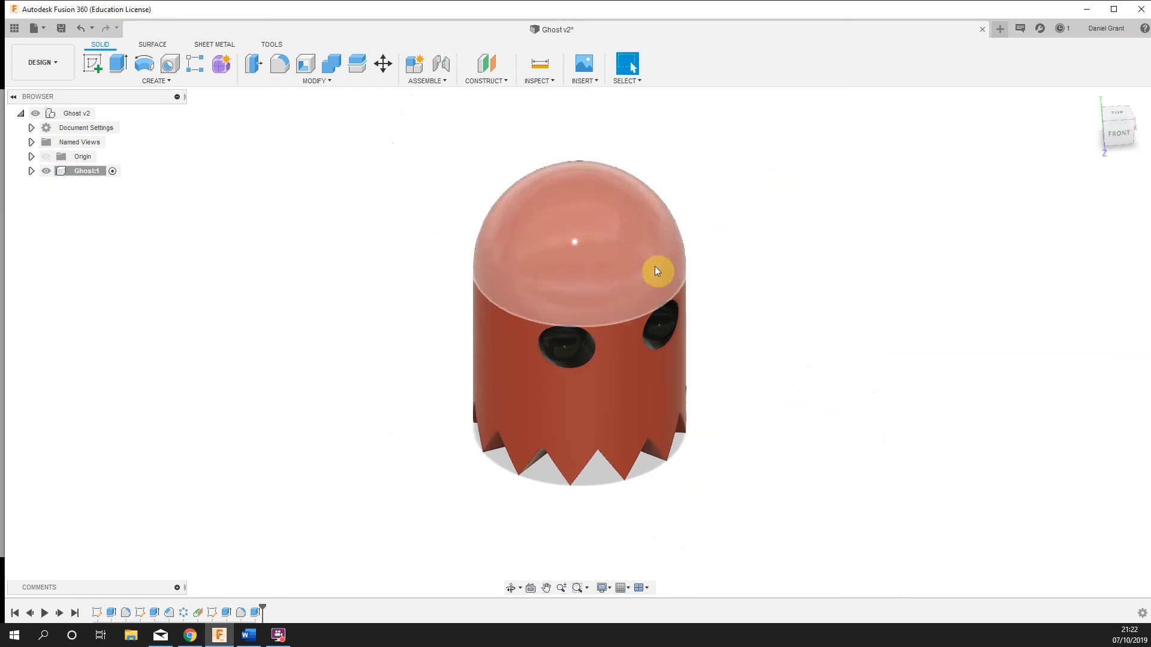
pyautogui.moveTo(810, 322)
pyautogui.keyDown('shift'); pyautogui.mouseDown(button='middle')
pyautogui.moveTo(791, 331)
pyautogui.moveTo(673, 314)
pyautogui.moveTo(801, 285)
pyautogui.moveTo(827, 267)
pyautogui.moveTo(860, 314)
pyautogui.moveTo(850, 339)
pyautogui.moveTo(747, 331)
pyautogui.moveTo(751, 344)
pyautogui.moveTo(824, 331)
pyautogui.mouseUp(button='middle'); pyautogui.keyUp('shift')
pyautogui.press('Escape')
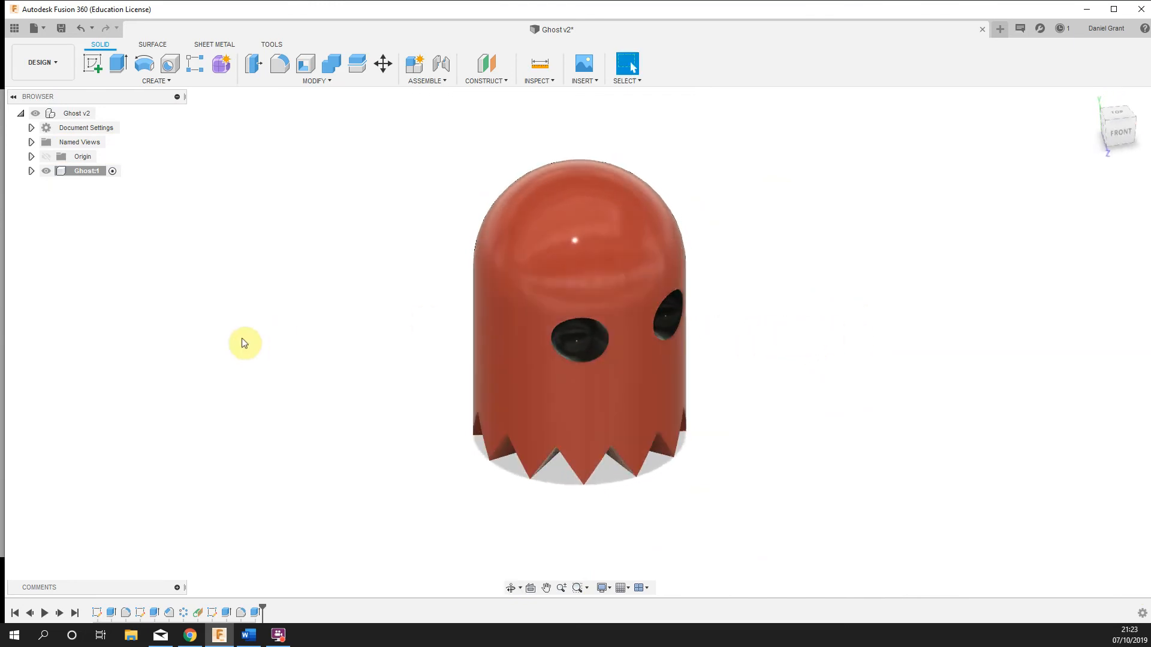
# Step: Review the Save As STL options for the ghost's Body1 and leave them without exporting
pyautogui.click(32, 172)
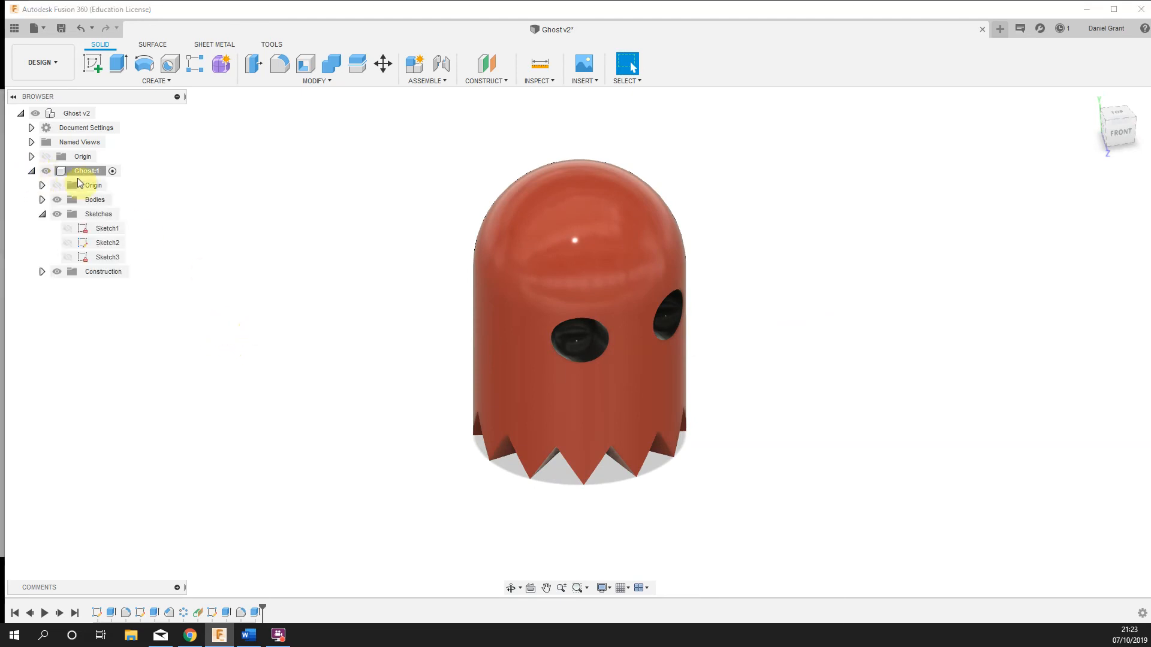
pyautogui.click(42, 200)
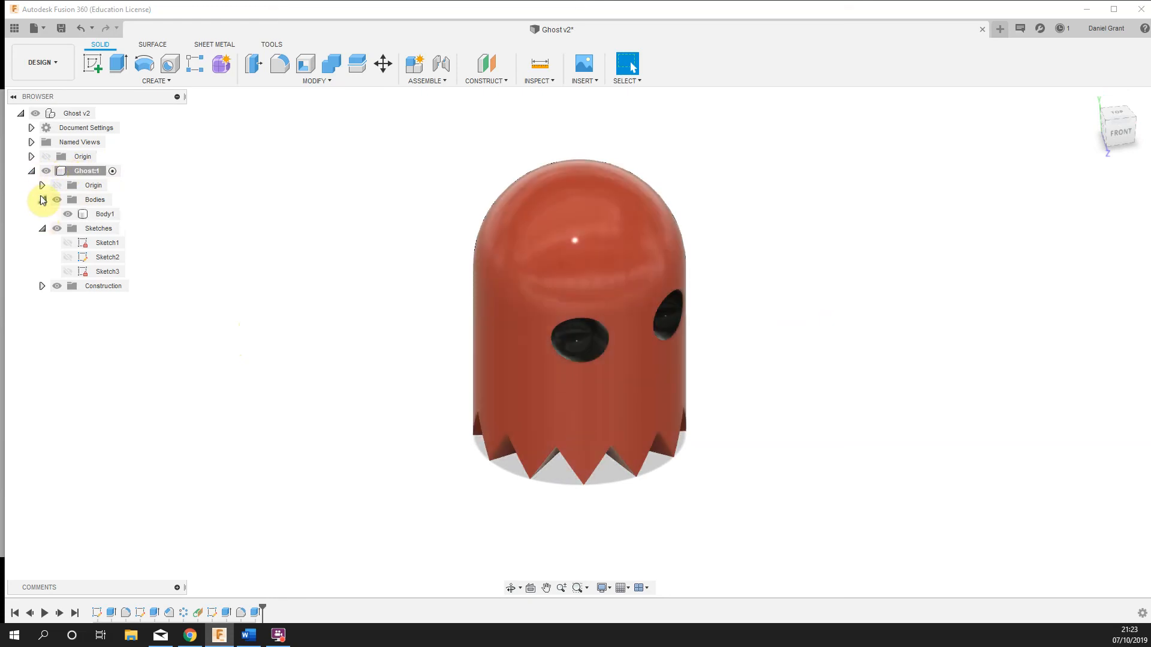
pyautogui.rightClick(106, 220)
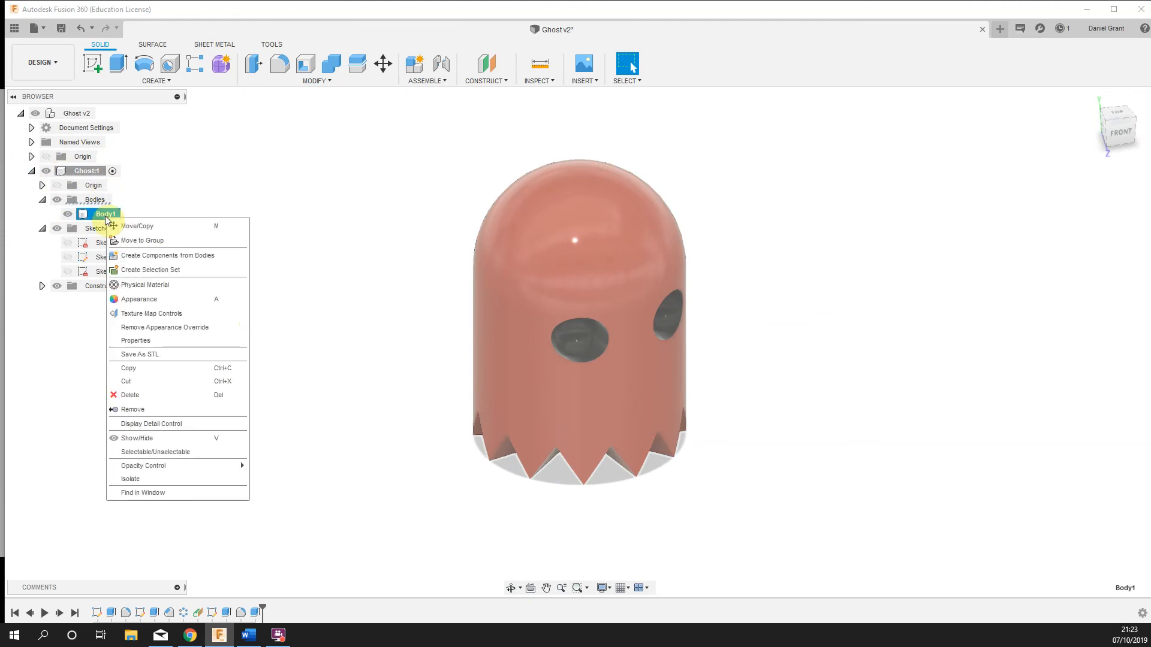
pyautogui.click(144, 355)
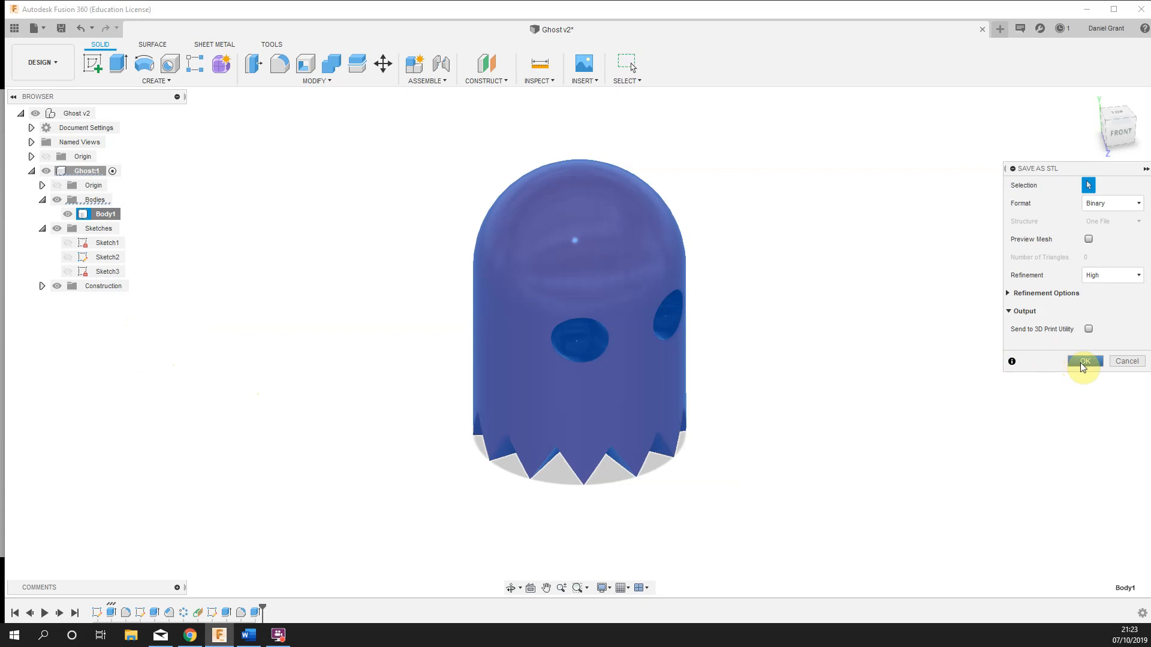
pyautogui.click(1123, 362)
pyautogui.keyDown('shift'); pyautogui.moveTo(780, 357); pyautogui.dragTo(746, 289, button='middle'); pyautogui.keyUp('shift')
pyautogui.scroll(-1, 782, 260)
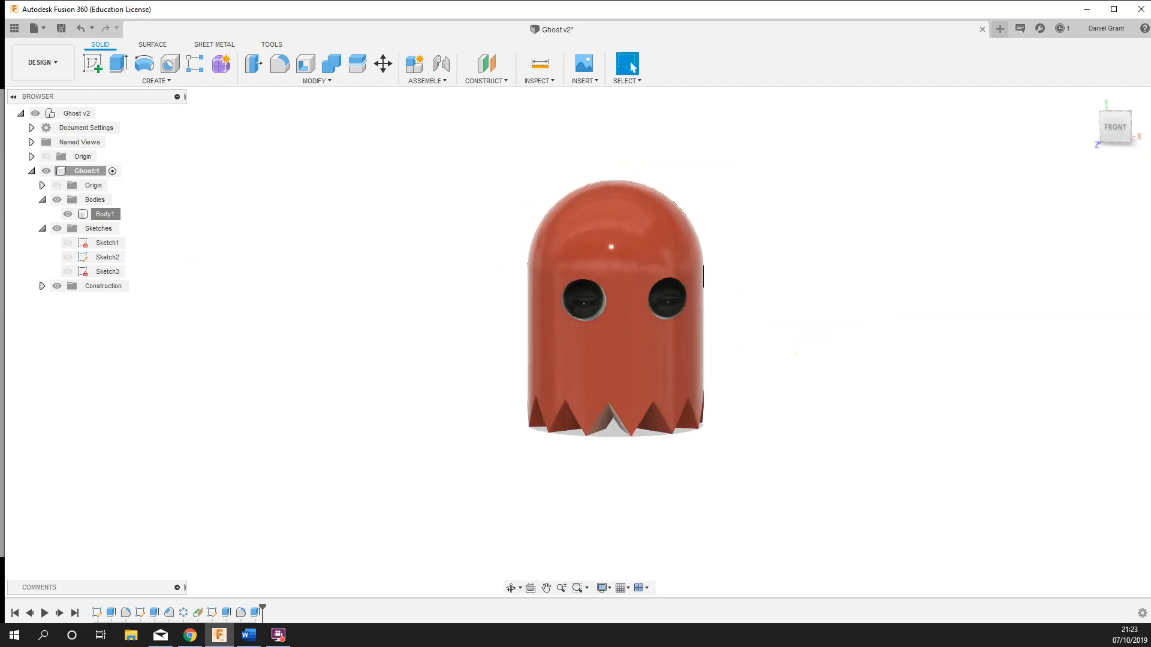